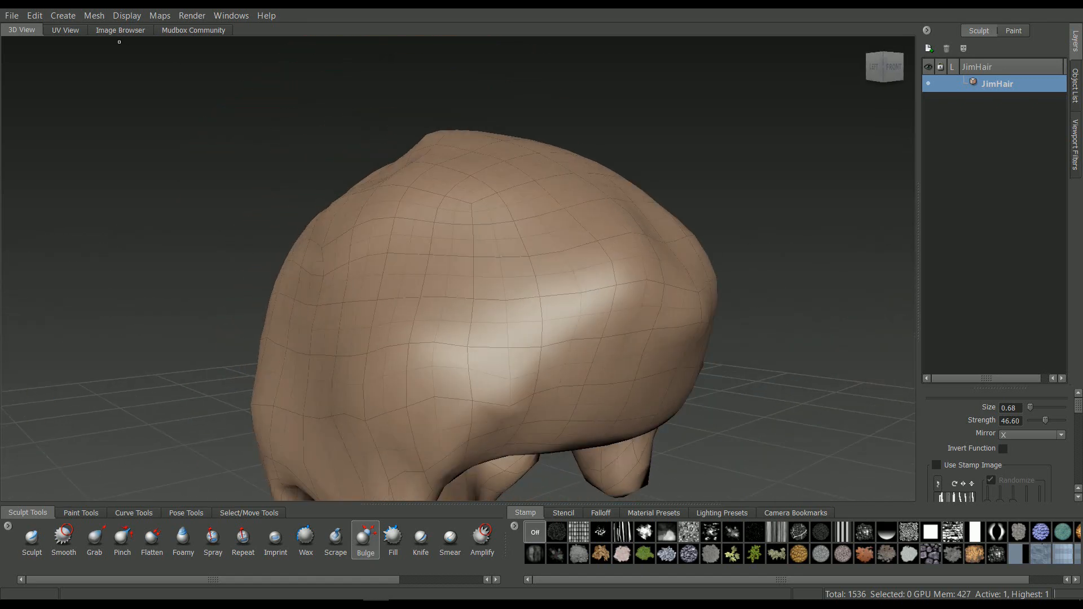
# Select the JimHair mesh in the object list and inspect its UV layout and 3D shape
pyautogui.click(1075, 85)
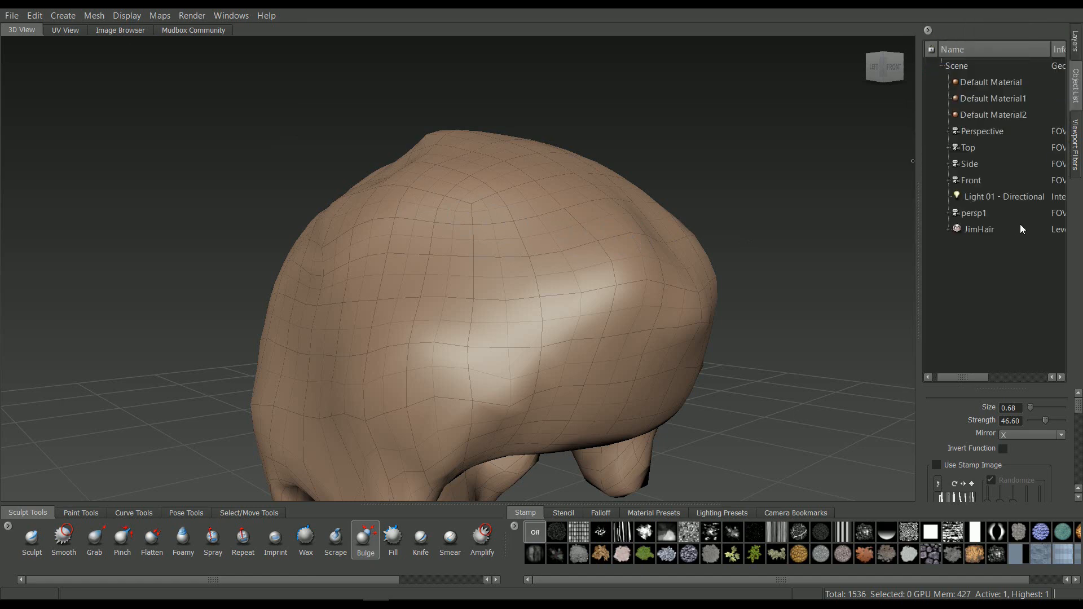
pyautogui.click(979, 229)
pyautogui.click(64, 29)
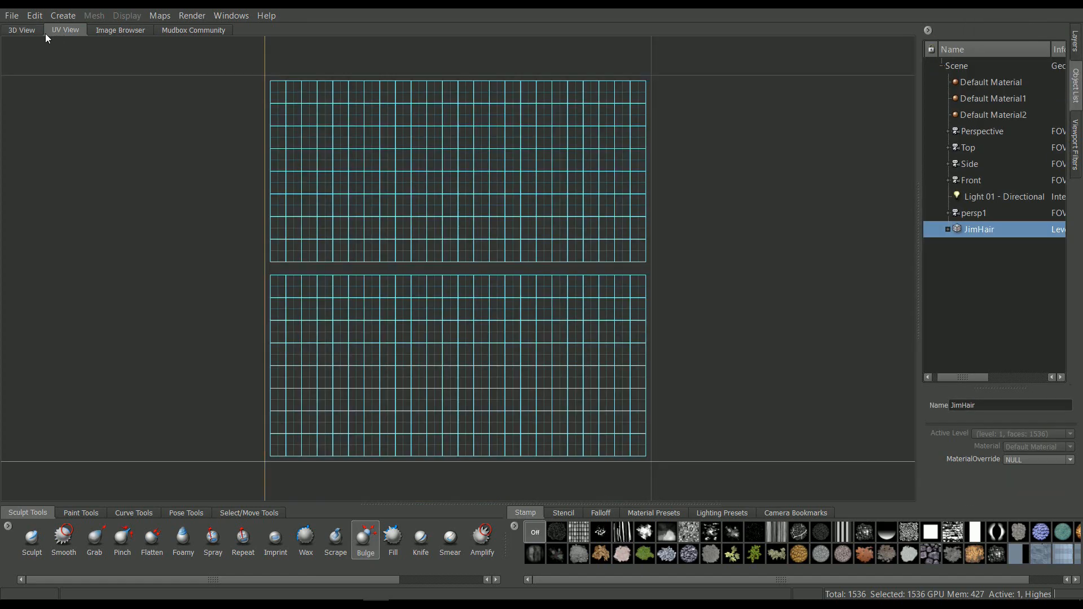
pyautogui.click(23, 32)
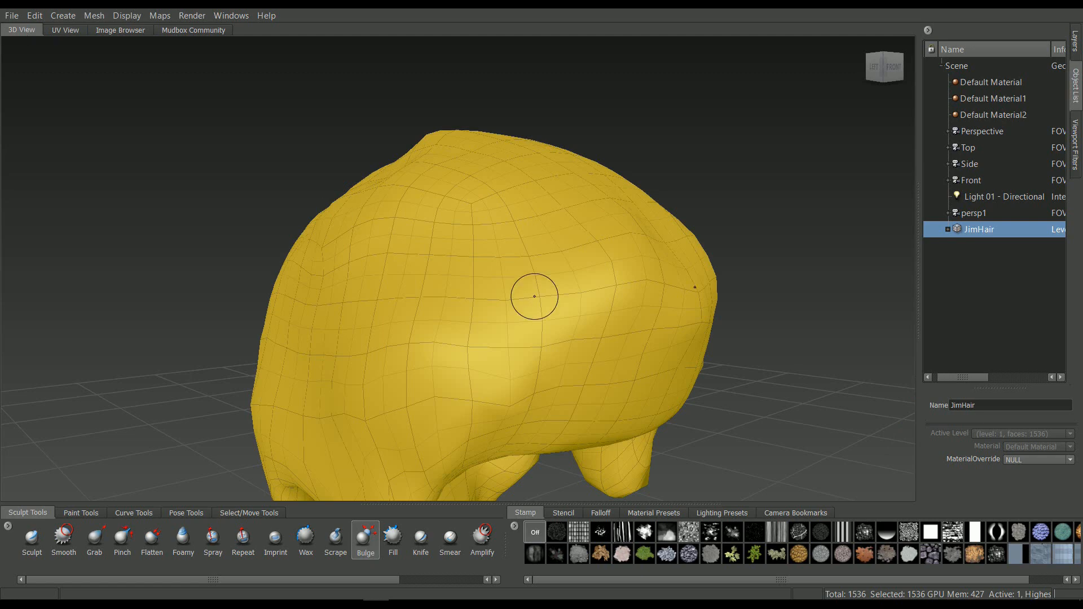
pyautogui.keyDown('alt'); pyautogui.moveTo(508, 273); pyautogui.dragTo(453, 281); pyautogui.keyUp('alt')
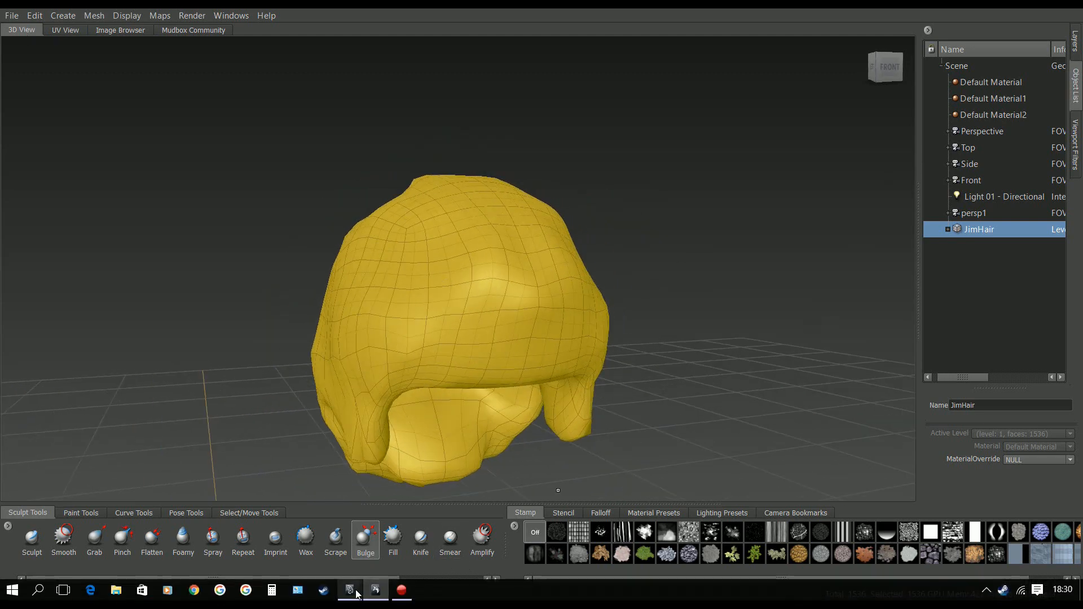
# Switch to Maya, select the JimBoy mesh, and send it to Mudbox by adding it to the current scene
pyautogui.moveTo(375, 589)
pyautogui.click(407, 547)
pyautogui.keyDown('alt'); pyautogui.moveTo(417, 472); pyautogui.dragTo(488, 250); pyautogui.keyUp('alt')
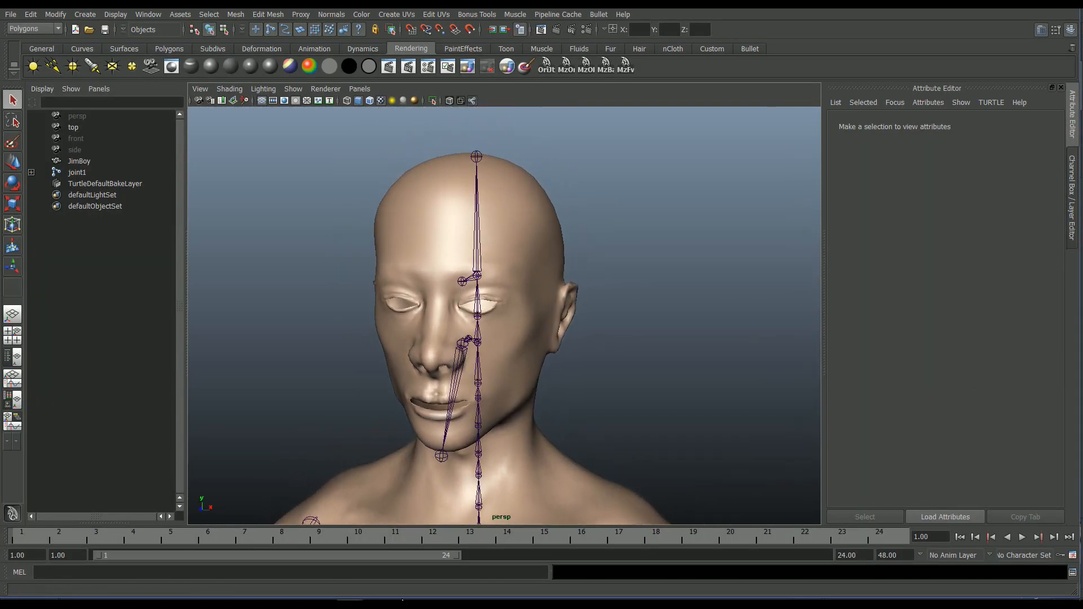
pyautogui.moveTo(374, 592)
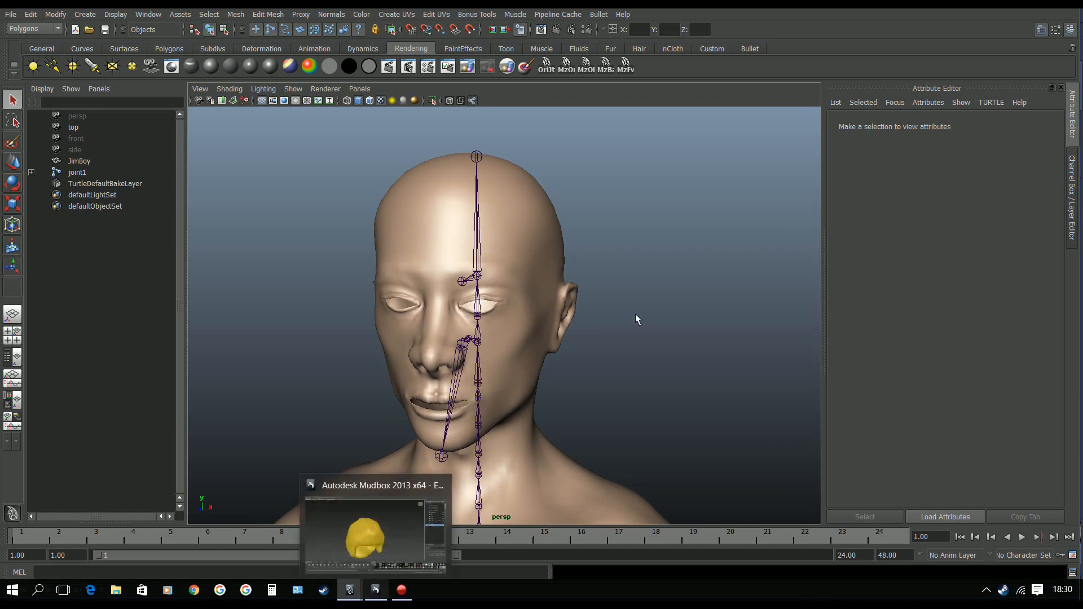
pyautogui.click(541, 234)
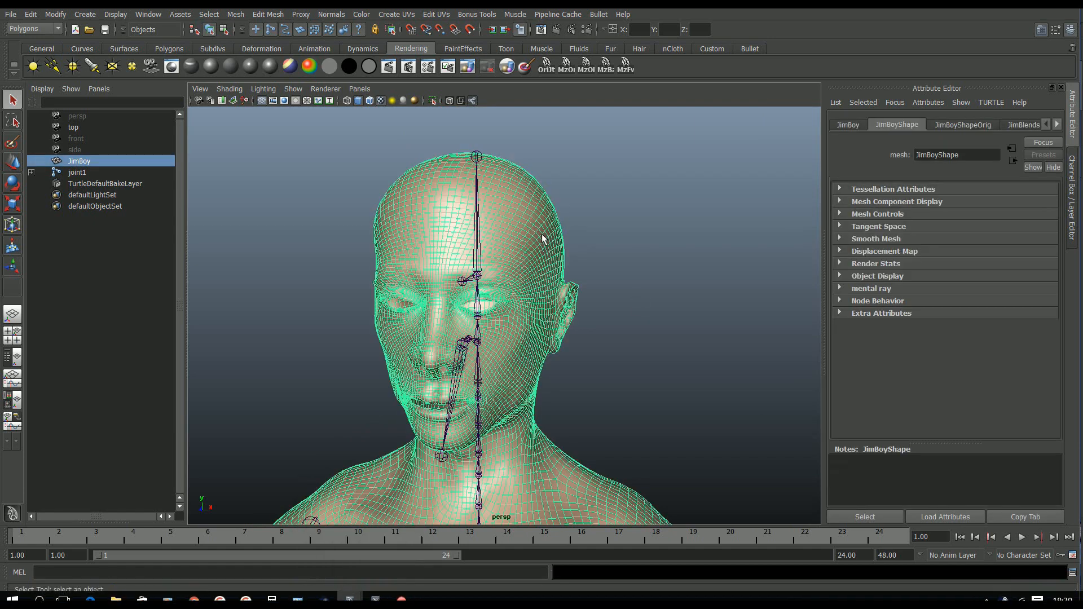
pyautogui.click(12, 16)
pyautogui.moveTo(25, 173)
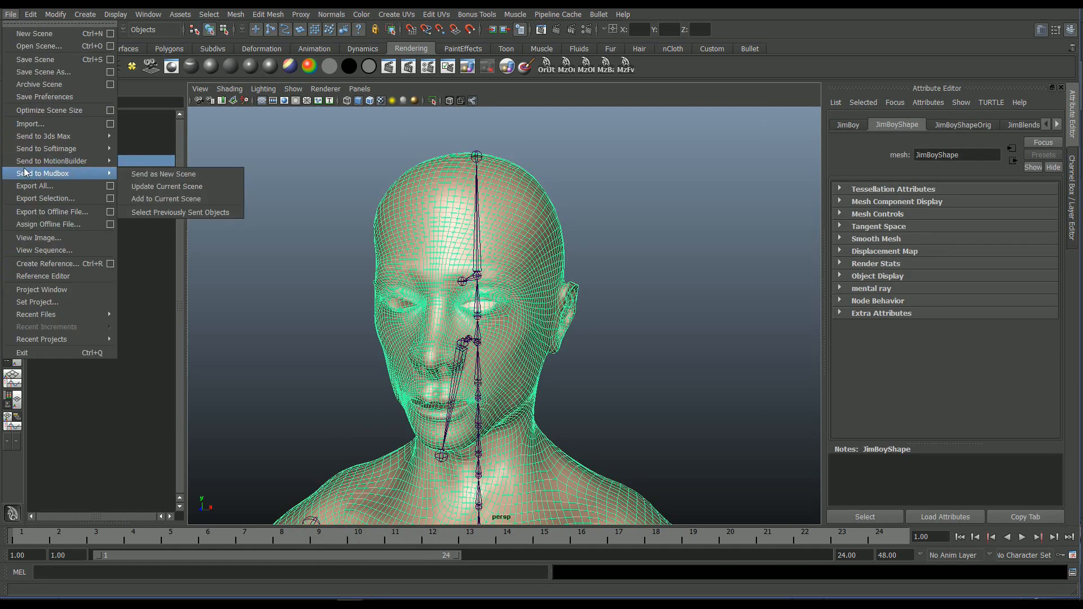
pyautogui.click(169, 199)
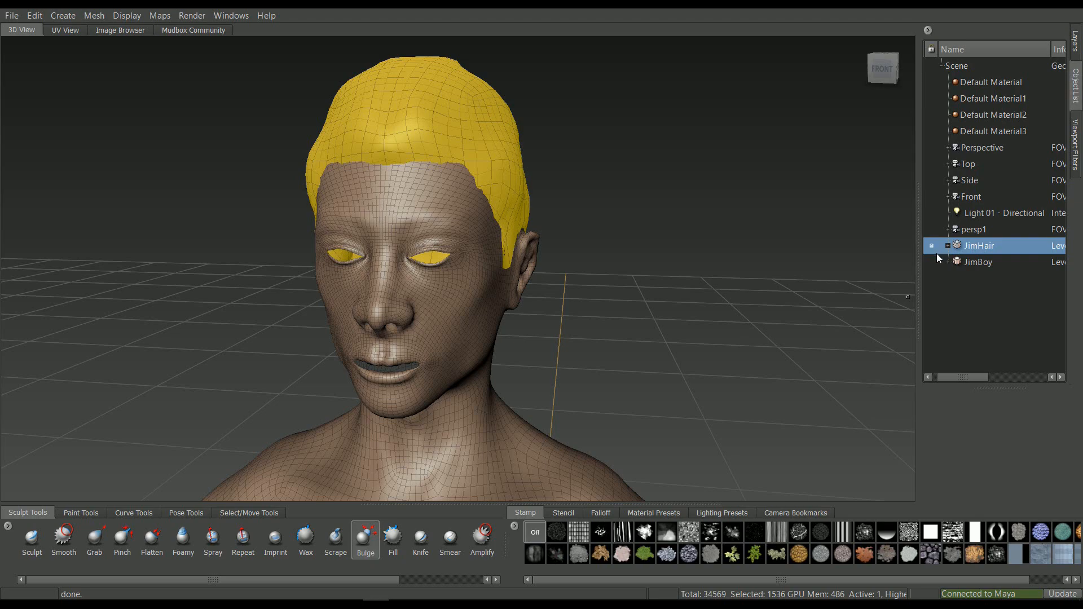
# Unlock the JimHair mesh and lock the JimBoy mesh against editing
pyautogui.keyDown('alt'); pyautogui.moveTo(396, 306); pyautogui.dragTo(508, 296); pyautogui.keyUp('alt')
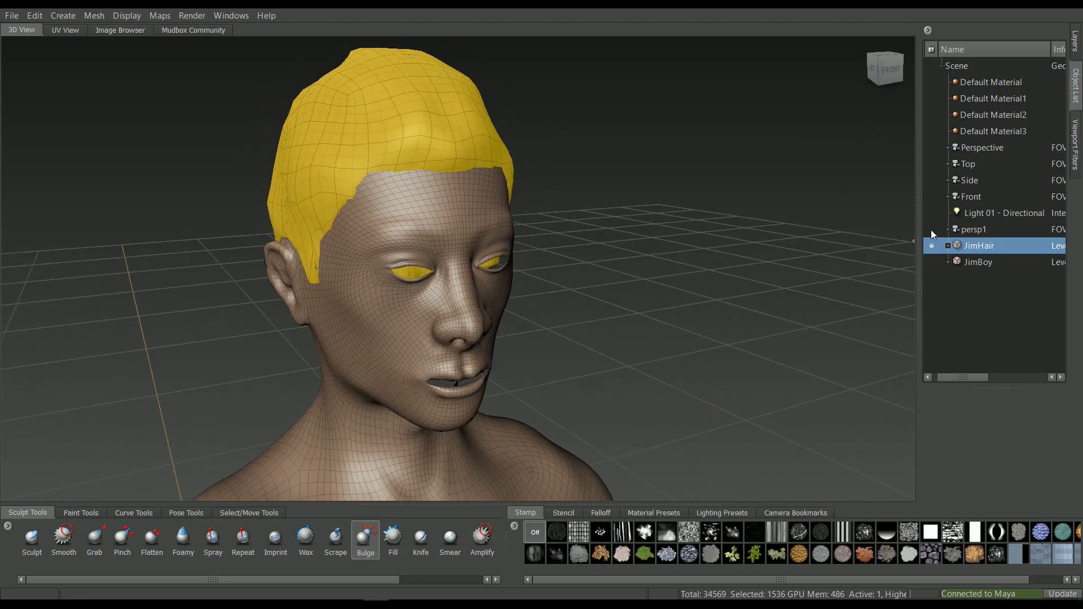
pyautogui.click(981, 149)
pyautogui.keyDown('alt'); pyautogui.moveTo(436, 264); pyautogui.dragTo(519, 242); pyautogui.keyUp('alt')
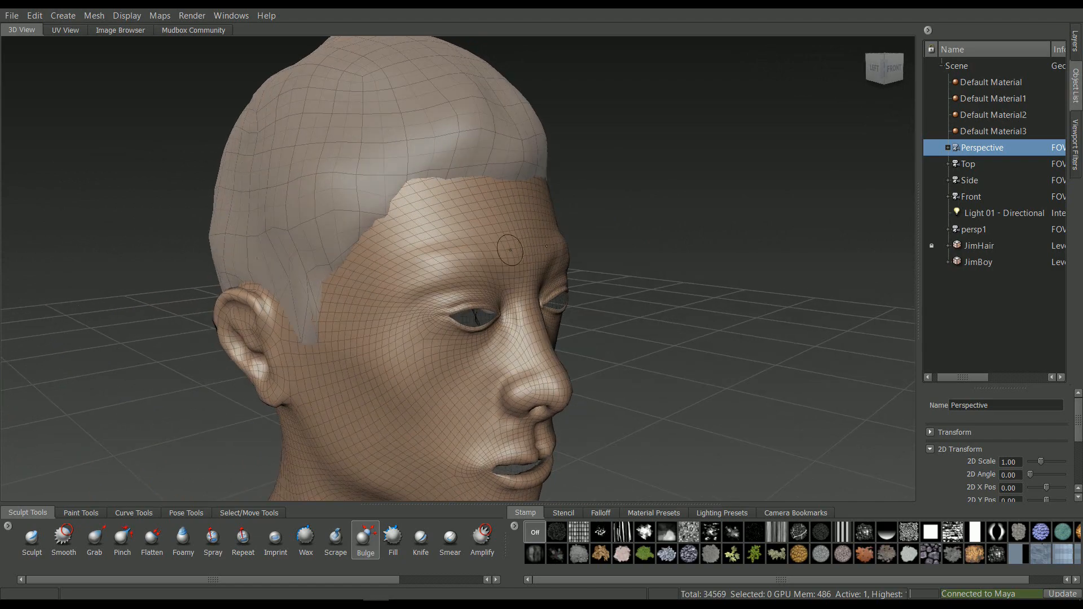
pyautogui.scroll(2, 394, 256)
pyautogui.keyDown('alt'); pyautogui.moveTo(413, 245); pyautogui.dragTo(324, 251); pyautogui.keyUp('alt')
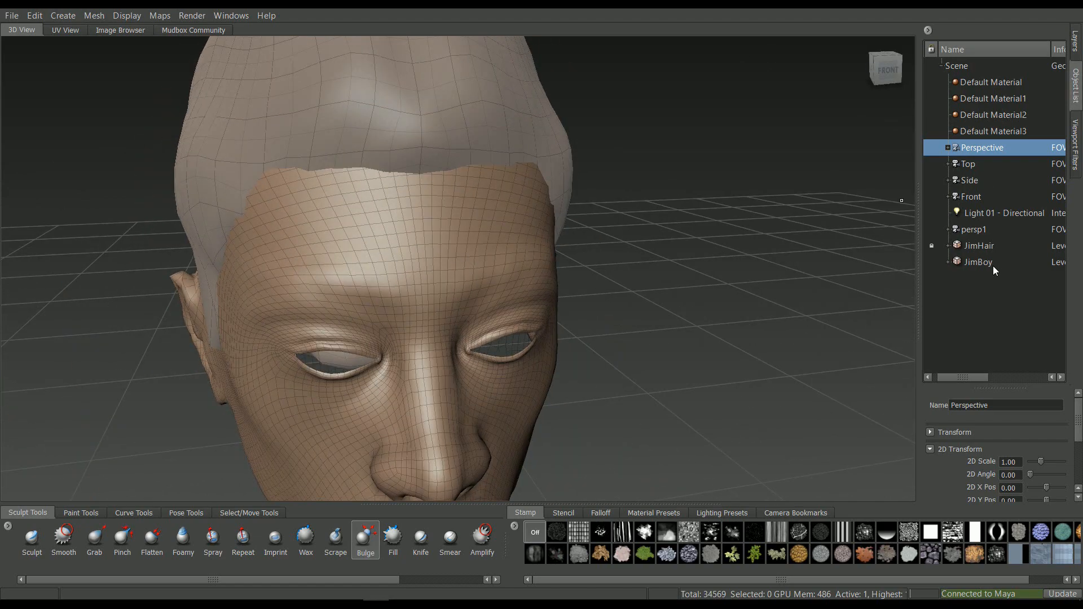
pyautogui.click(932, 245)
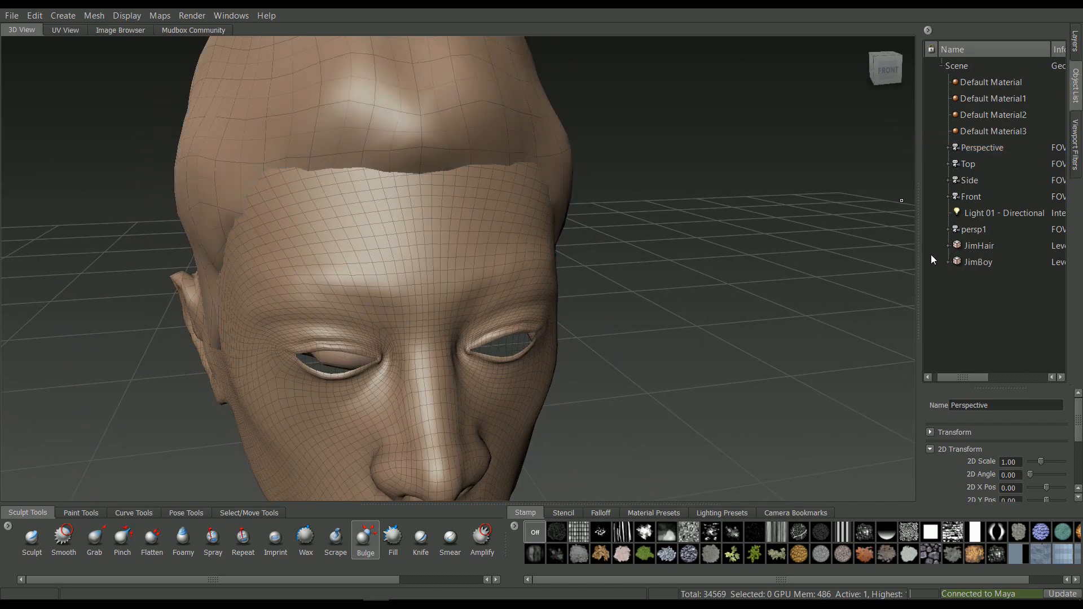
pyautogui.click(931, 262)
# Select JimHair and subdivide it three times up to level 4
pyautogui.click(974, 247)
pyautogui.press('f')
pyautogui.keyDown('alt'); pyautogui.moveTo(698, 245); pyautogui.dragTo(630, 189); pyautogui.keyUp('alt')
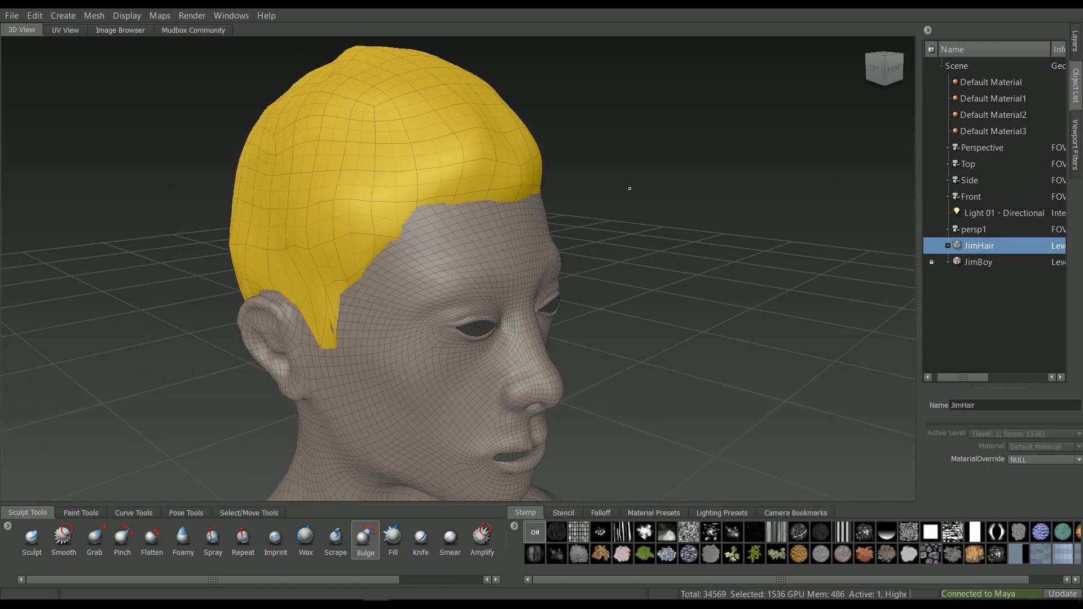
pyautogui.click(70, 30)
pyautogui.click(34, 29)
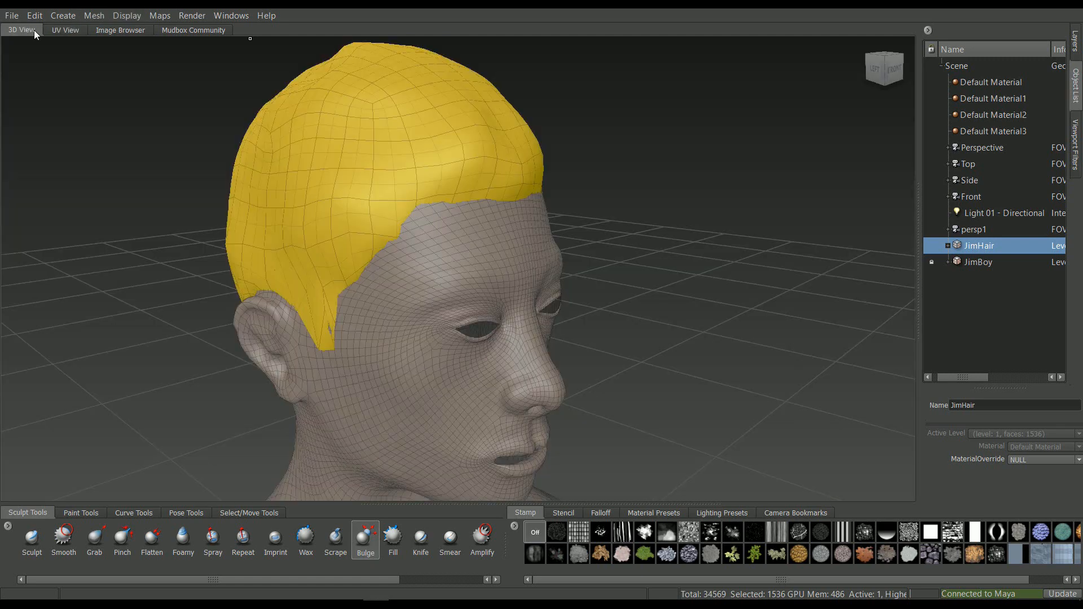
pyautogui.hotkey('shift', 'd')
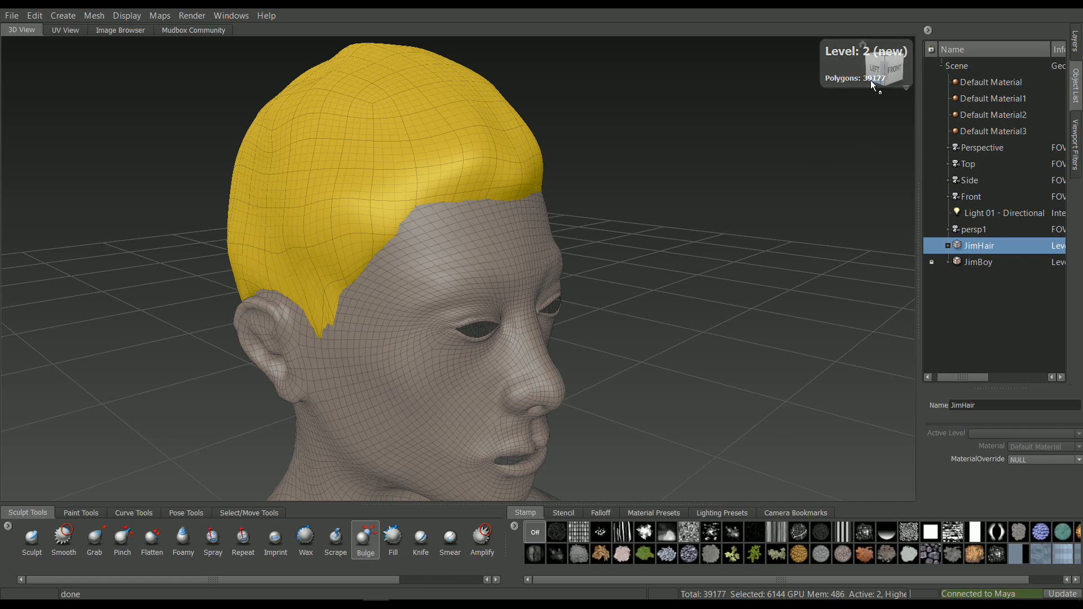
pyautogui.hotkey('shift', 'd')
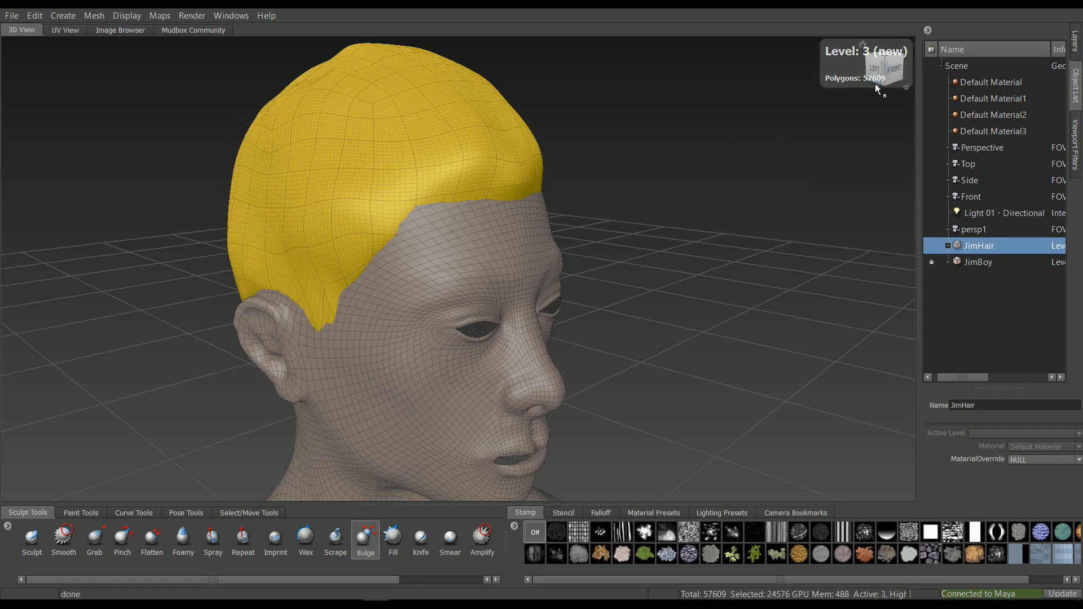
pyautogui.hotkey('shift', 'd')
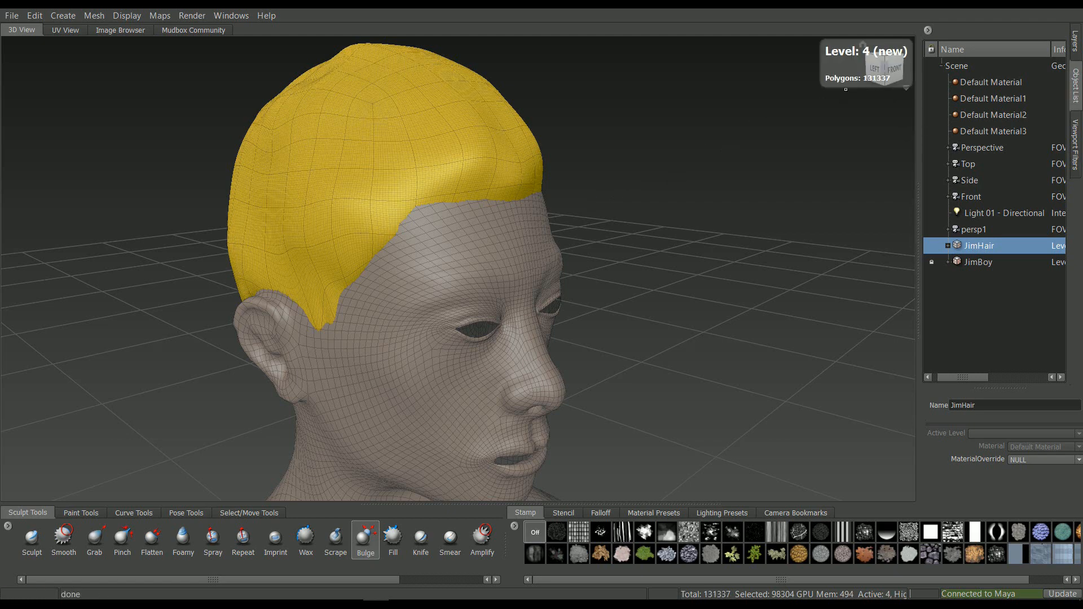
# Examine the subdivided hair mesh and its UV layout, including the side and front of the head
pyautogui.keyDown('alt'); pyautogui.moveTo(356, 214); pyautogui.dragTo(428, 205); pyautogui.keyUp('alt')
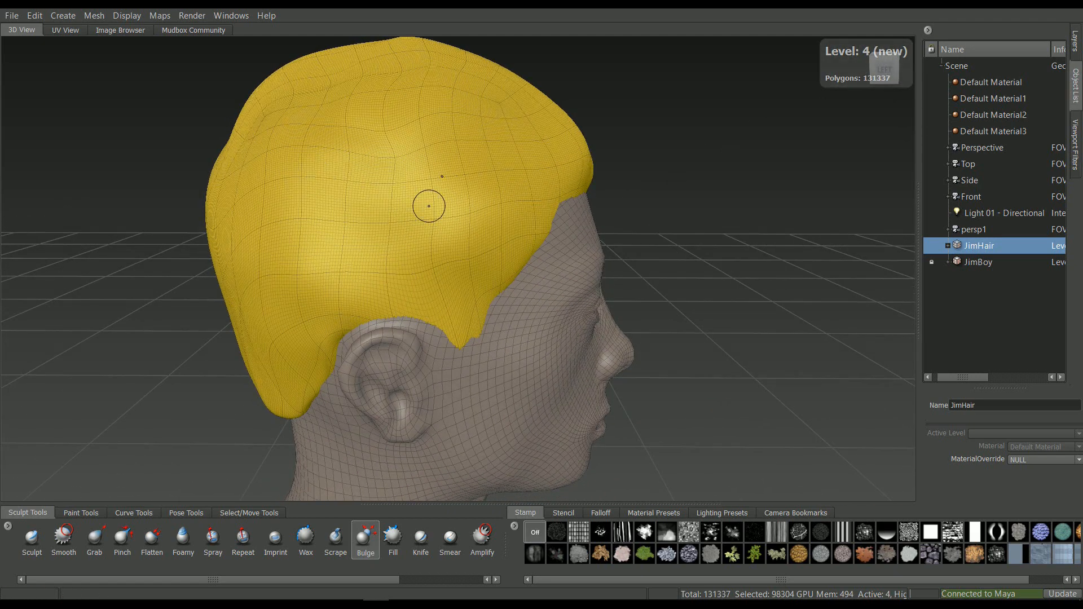
pyautogui.click(66, 31)
pyautogui.scroll(-5, 396, 258)
pyautogui.click(21, 30)
pyautogui.keyDown('alt'); pyautogui.moveTo(85, 169); pyautogui.dragTo(229, 217); pyautogui.keyUp('alt')
pyautogui.scroll(-3, 391, 191)
pyautogui.keyDown('alt'); pyautogui.moveTo(424, 198); pyautogui.dragTo(379, 198); pyautogui.keyUp('alt')
# Add a new sculpt layer to JimHair
pyautogui.click(1078, 48)
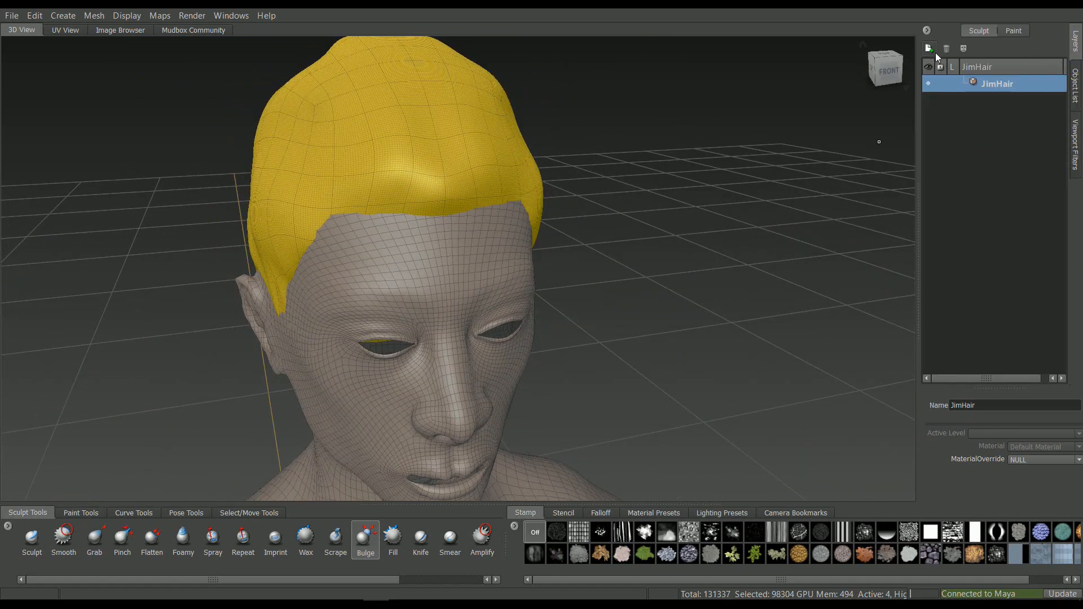
pyautogui.click(934, 51)
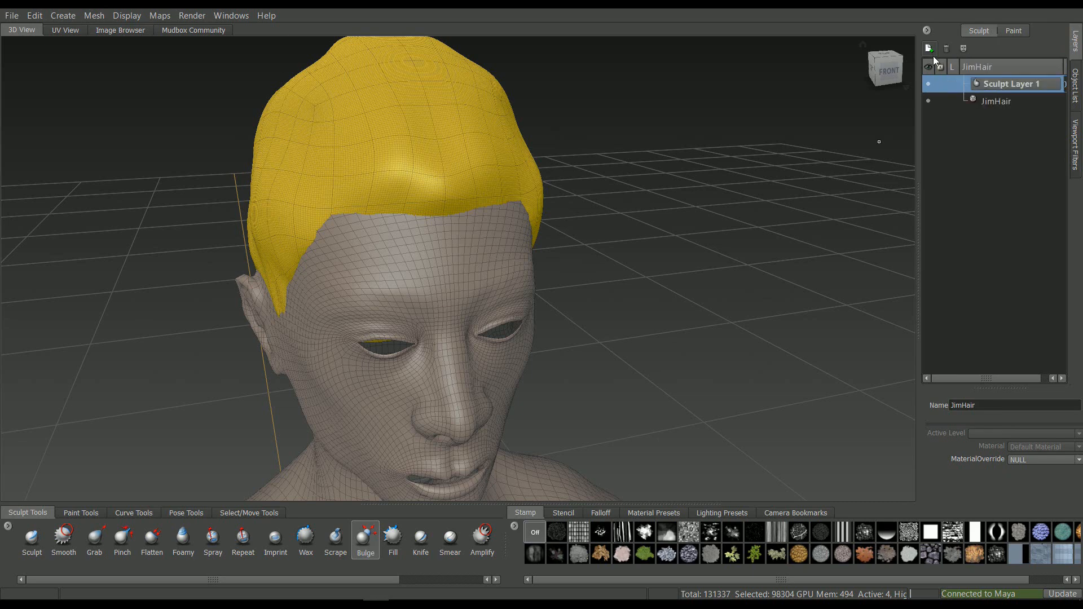
pyautogui.keyDown('alt'); pyautogui.moveTo(461, 229); pyautogui.dragTo(512, 233, button='right'); pyautogui.keyUp('alt')
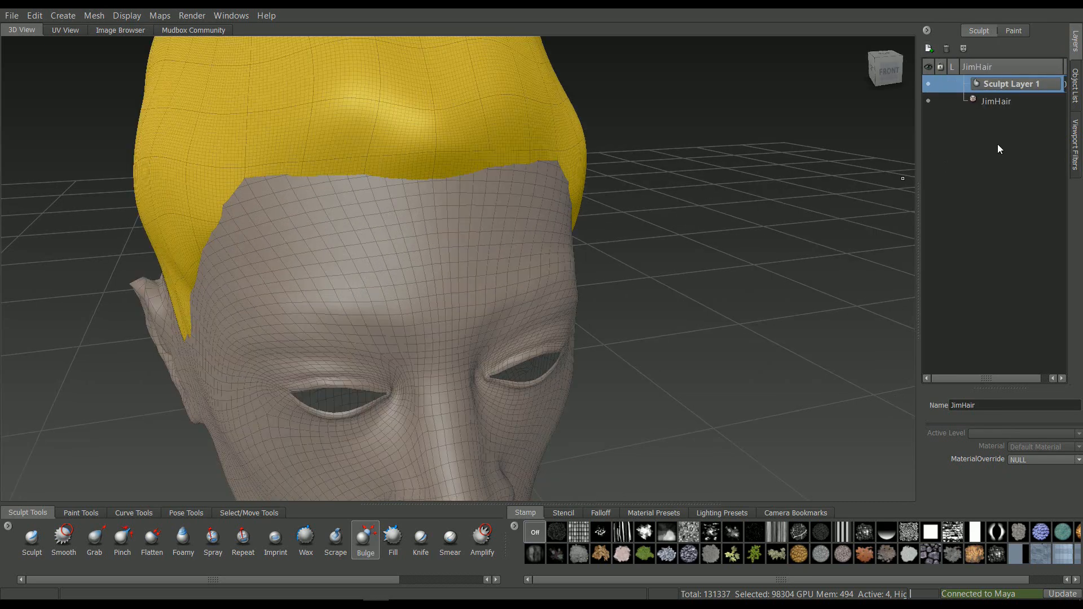
# Set up the Bulge tool with the vertical-streak stamp image and adjust the stamp's randomization
pyautogui.click(1078, 87)
pyautogui.keyDown('alt'); pyautogui.moveTo(430, 193); pyautogui.dragTo(321, 506); pyautogui.keyUp('alt')
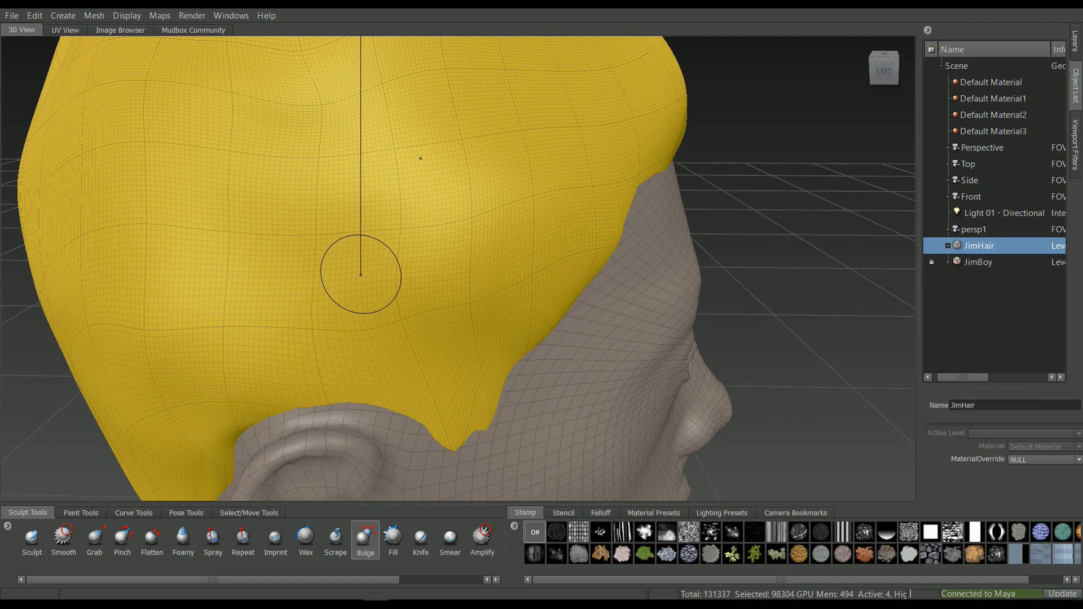
pyautogui.click(356, 543)
pyautogui.scroll(-4, 1055, 458)
pyautogui.scroll(2, 976, 428)
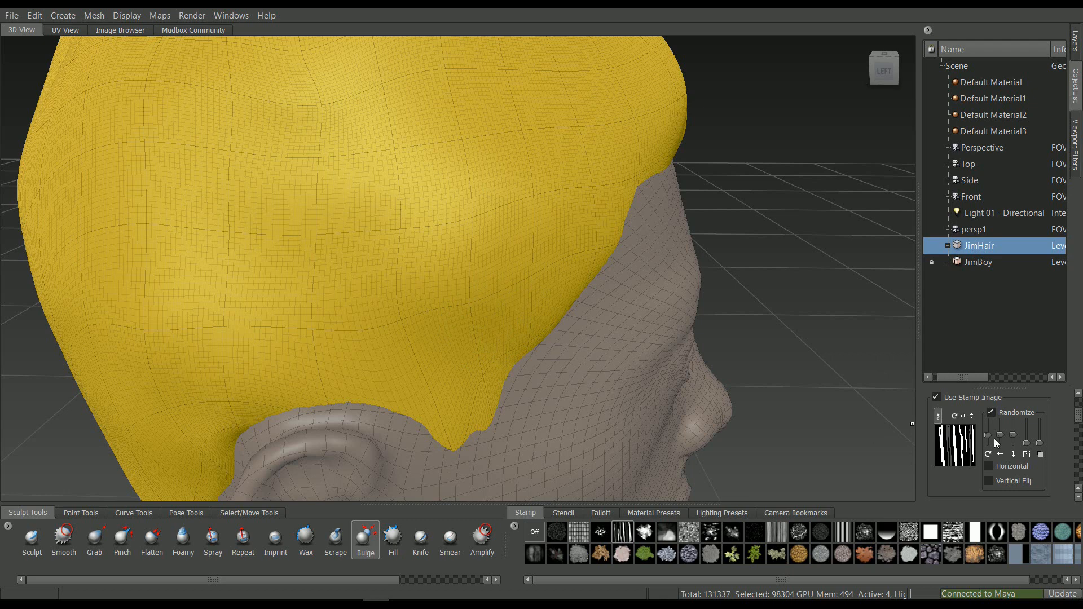
pyautogui.moveTo(991, 435); pyautogui.dragTo(989, 439)
# Clear the hair selection and reactivate the Bulge tool for sculpting
pyautogui.click(998, 146)
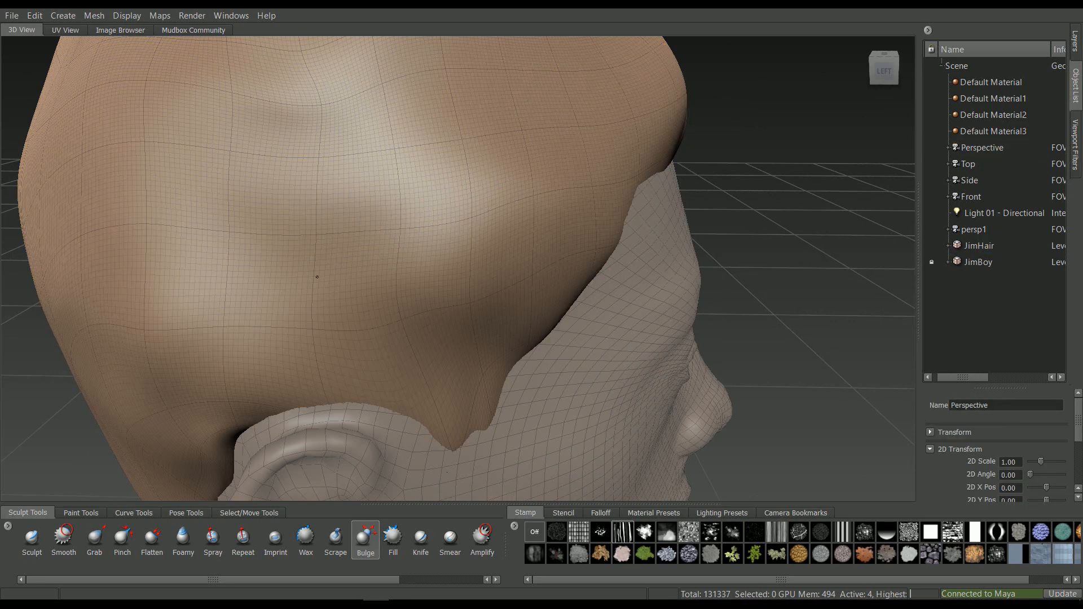
pyautogui.keyDown('alt'); pyautogui.moveTo(338, 213); pyautogui.dragTo(583, 196); pyautogui.keyUp('alt')
pyautogui.keyDown('alt'); pyautogui.moveTo(784, 146); pyautogui.dragTo(465, 222); pyautogui.keyUp('alt')
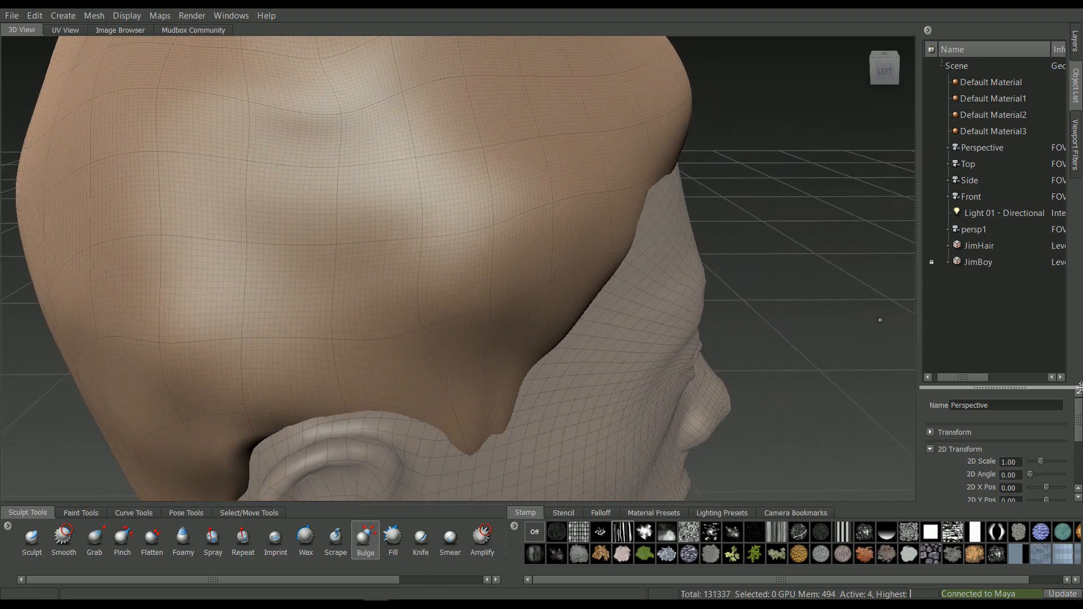
pyautogui.click(366, 539)
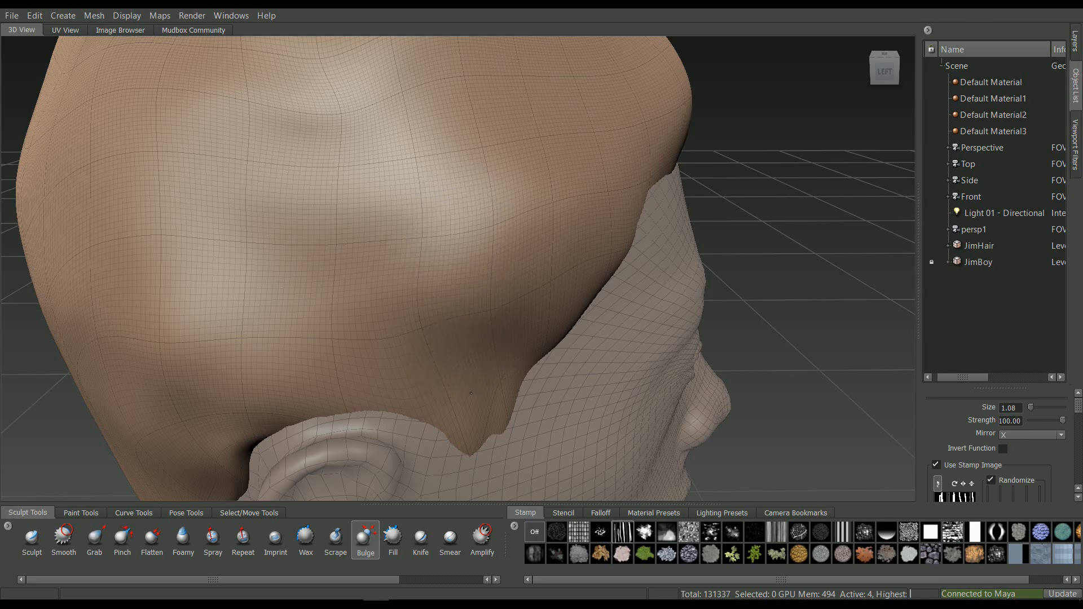
# Examine the hair's flow around the sideburn, ear, back of the head and temple
pyautogui.keyDown('alt'); pyautogui.moveTo(449, 347); pyautogui.dragTo(417, 238); pyautogui.keyUp('alt')
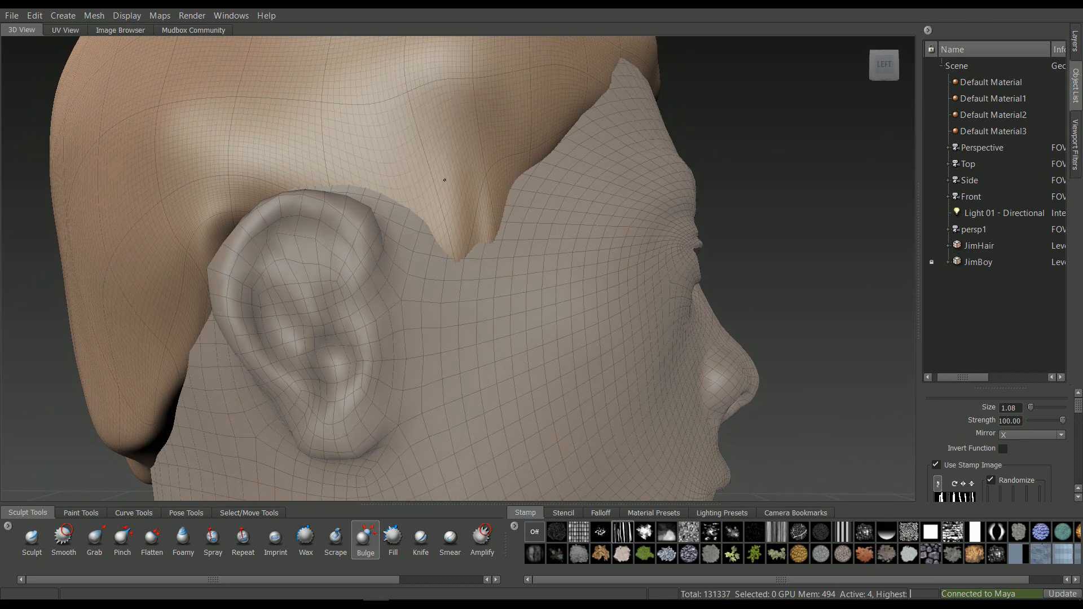
pyautogui.keyDown('alt'); pyautogui.moveTo(454, 105); pyautogui.dragTo(499, 146); pyautogui.keyUp('alt')
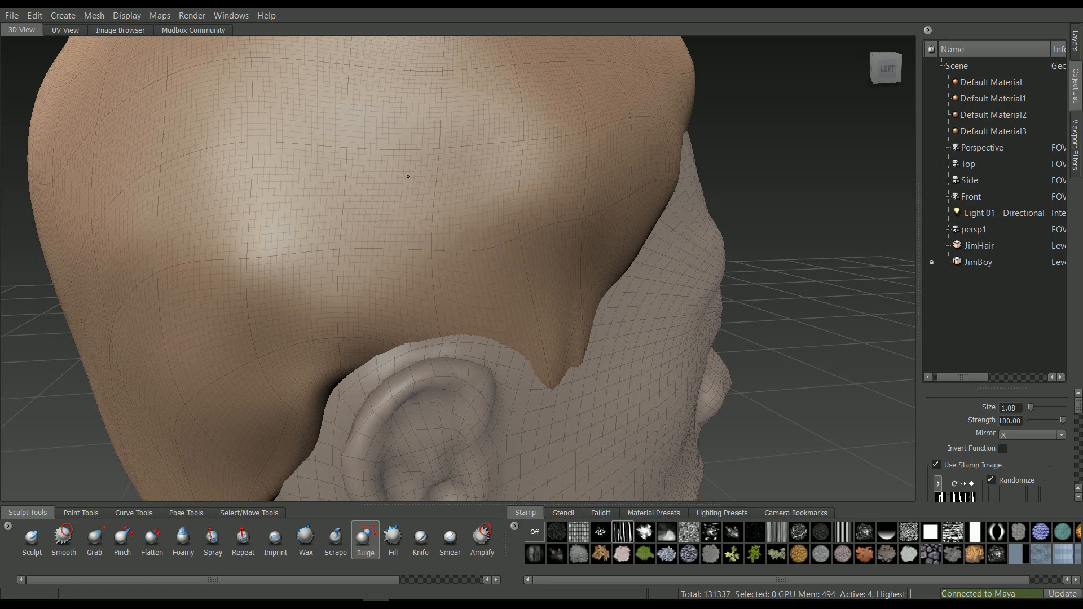
pyautogui.keyDown('alt'); pyautogui.moveTo(376, 179); pyautogui.dragTo(496, 181); pyautogui.keyUp('alt')
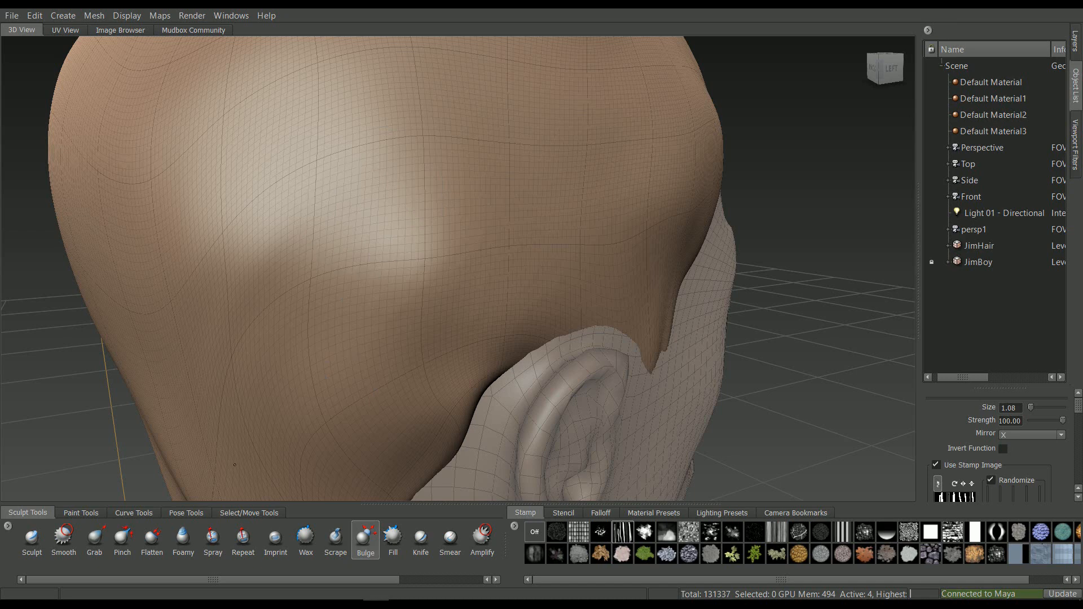
pyautogui.keyDown('alt'); pyautogui.moveTo(390, 297); pyautogui.dragTo(375, 339); pyautogui.keyUp('alt')
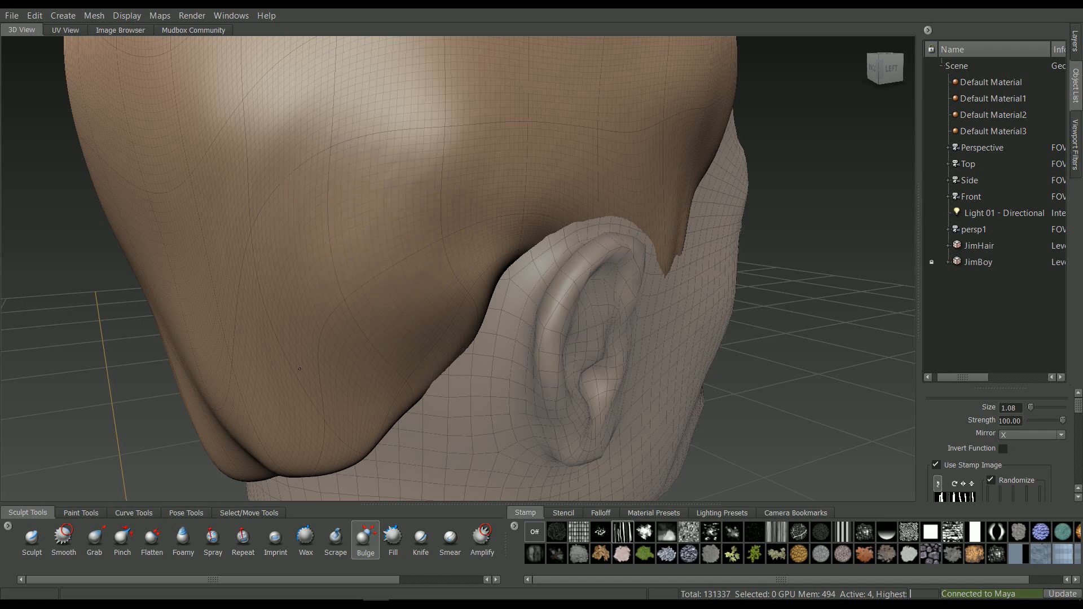
pyautogui.keyDown('alt'); pyautogui.moveTo(310, 349); pyautogui.dragTo(365, 330); pyautogui.keyUp('alt')
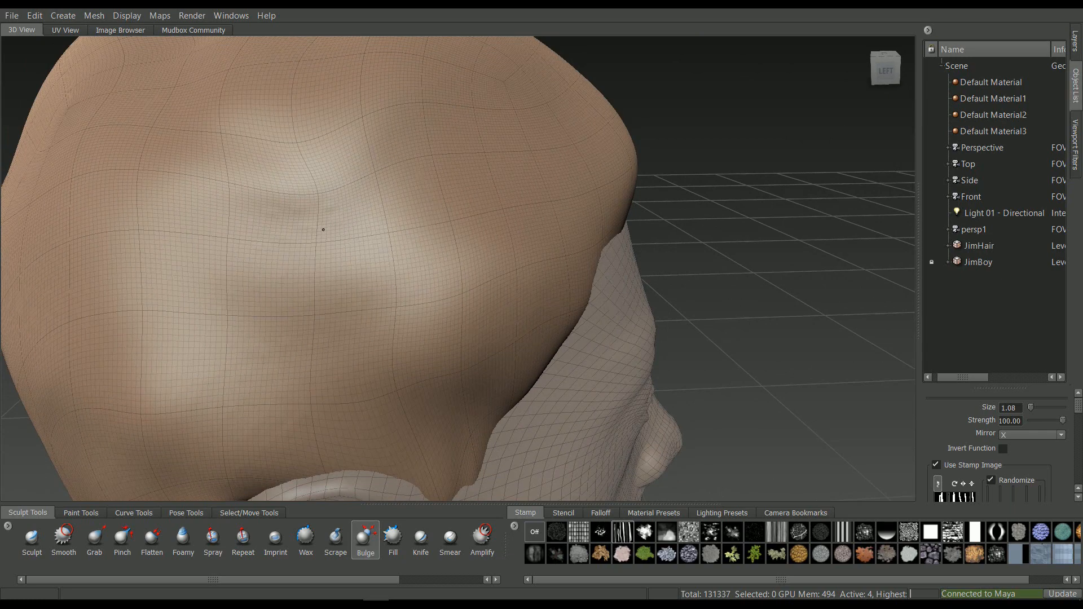
pyautogui.keyDown('alt'); pyautogui.moveTo(442, 225); pyautogui.dragTo(358, 218); pyautogui.keyUp('alt')
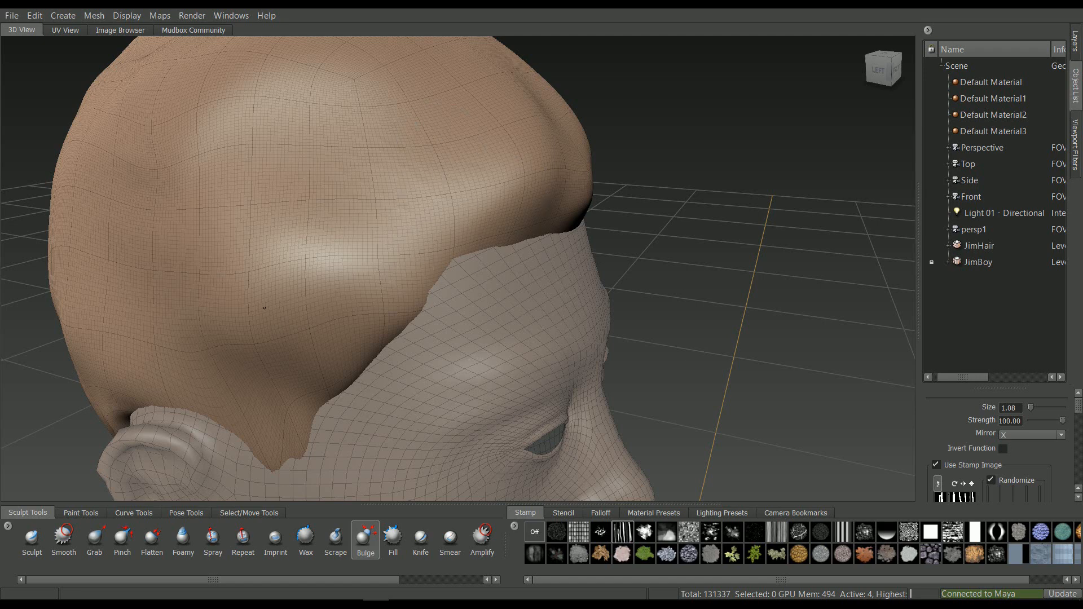
pyautogui.keyDown('alt'); pyautogui.moveTo(326, 309); pyautogui.dragTo(394, 184); pyautogui.keyUp('alt')
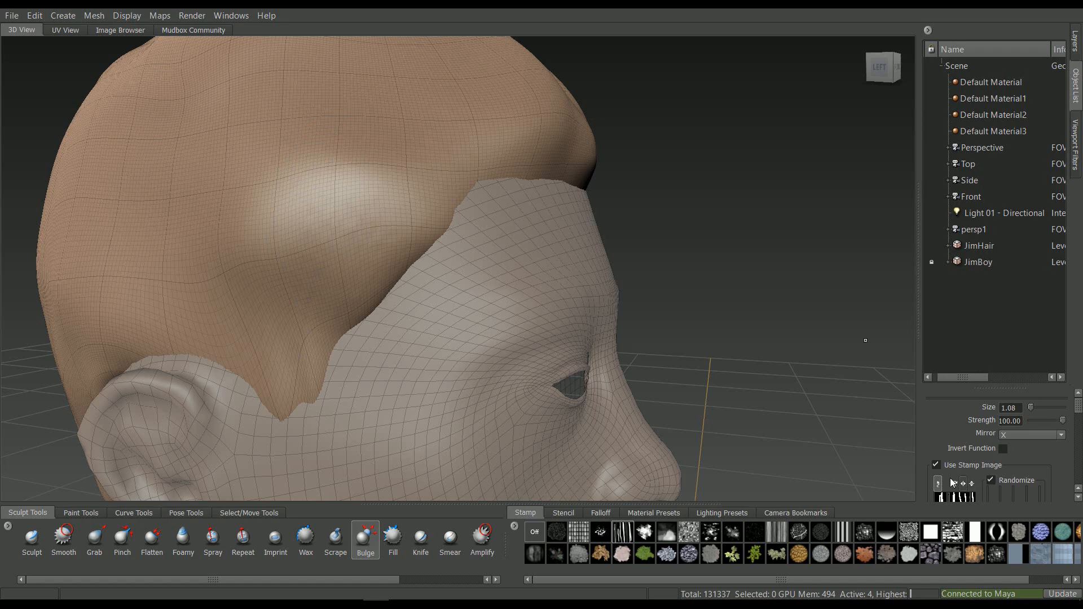
# Turn off the Bulge tool's stamp image and reduce its brush size to 0.36
pyautogui.click(936, 465)
pyautogui.moveTo(342, 241); pyautogui.dragTo(314, 241)
pyautogui.moveTo(322, 281)
pyautogui.keyDown('alt'); pyautogui.mouseDown()
pyautogui.moveTo(290, 234)
pyautogui.moveTo(240, 259)
pyautogui.moveTo(280, 218)
pyautogui.moveTo(435, 185)
pyautogui.moveTo(452, 208)
pyautogui.moveTo(517, 199)
pyautogui.mouseUp(); pyautogui.keyUp('alt')
pyautogui.press('b')
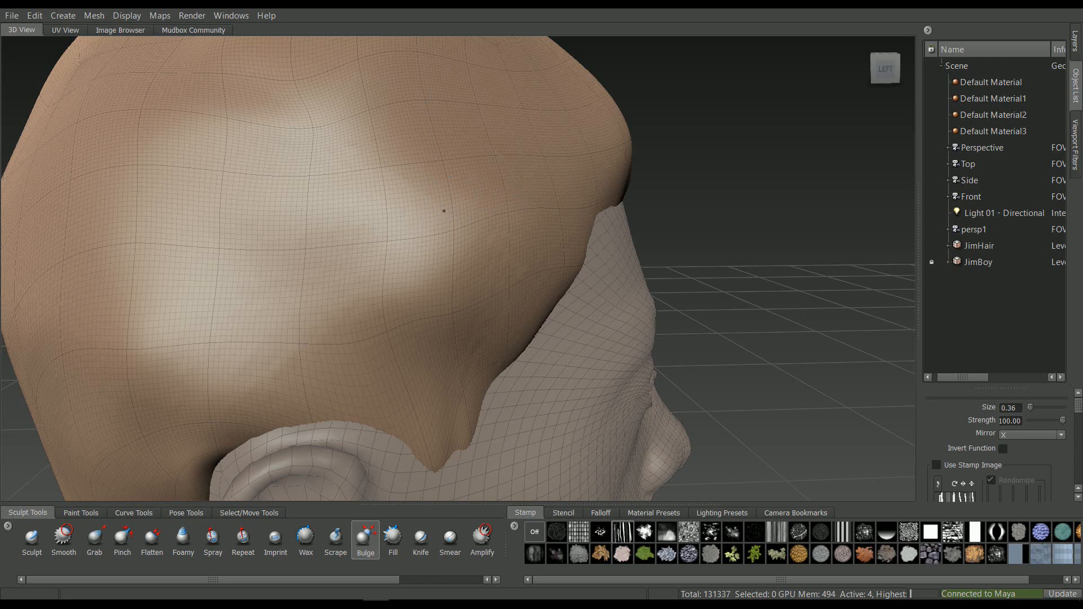
# Set the Bulge tool's mirroring to the X axis for symmetrical hair sculpting
pyautogui.keyDown('alt'); pyautogui.moveTo(478, 173); pyautogui.dragTo(392, 165); pyautogui.keyUp('alt')
pyautogui.scroll(-3, 1027, 435)
pyautogui.scroll(2, 1027, 436)
pyautogui.scroll(1, 1028, 435)
pyautogui.click(1028, 435)
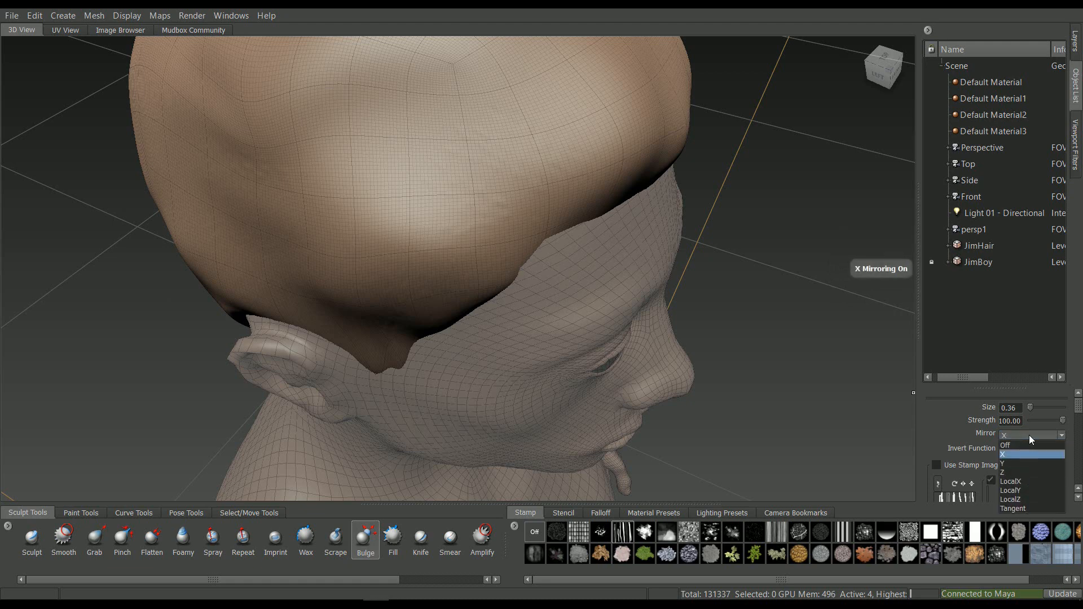
pyautogui.click(1014, 455)
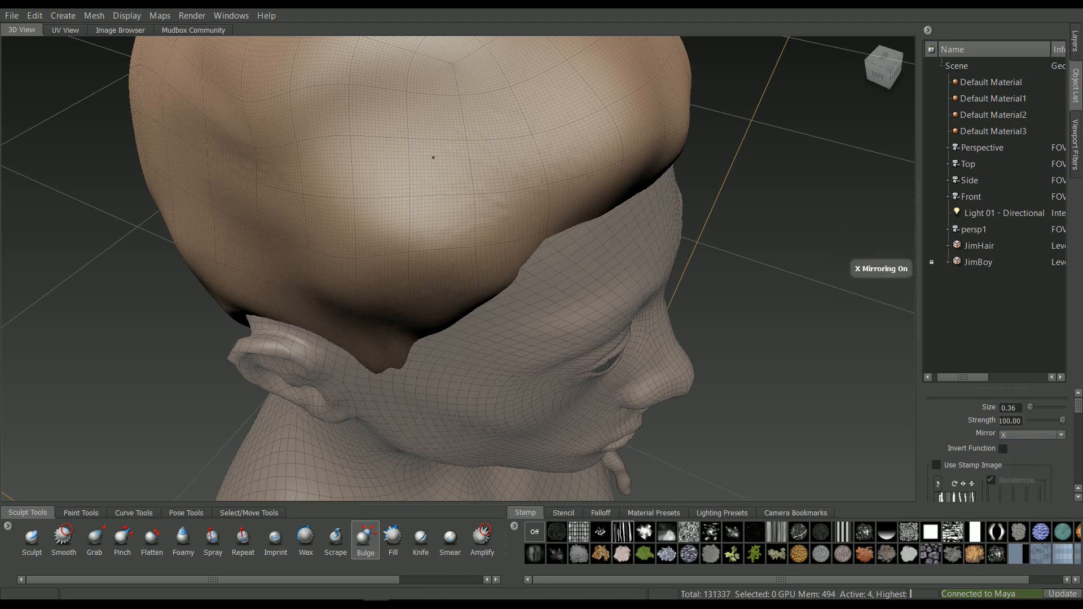
# Enlarge the Bulge brush to size 1.13 and sculpt mirrored downward strokes on the back of the hair
pyautogui.keyDown('alt'); pyautogui.moveTo(296, 141); pyautogui.dragTo(497, 100); pyautogui.keyUp('alt')
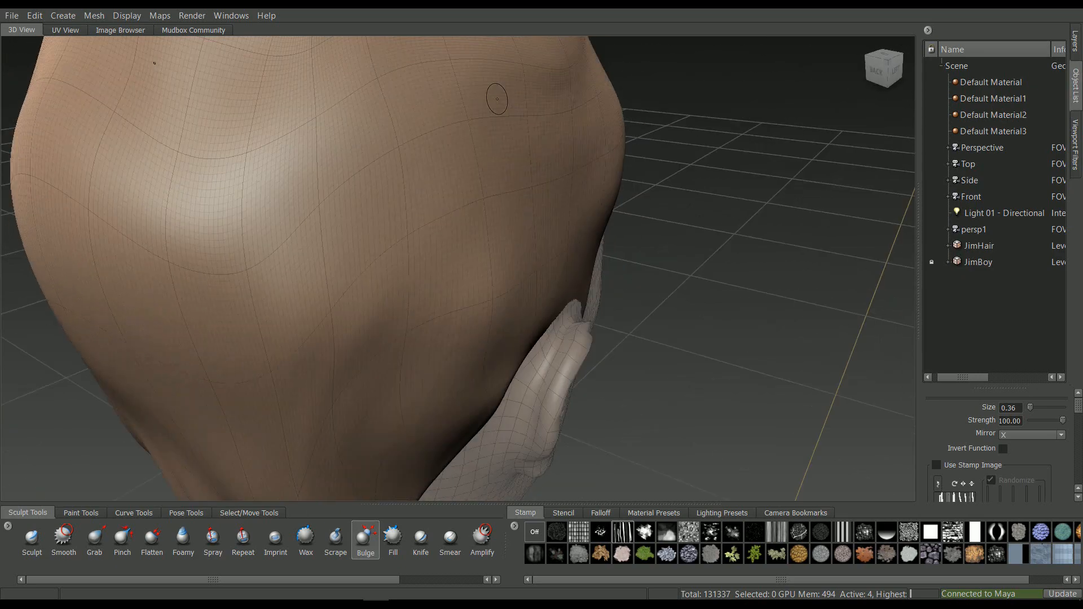
pyautogui.moveTo(423, 239)
pyautogui.keyDown('alt'); pyautogui.mouseDown()
pyautogui.moveTo(522, 199)
pyautogui.moveTo(490, 212)
pyautogui.moveTo(504, 202)
pyautogui.mouseUp(); pyautogui.keyUp('alt')
pyautogui.press('b')
pyautogui.moveTo(505, 200); pyautogui.dragTo(481, 361)
pyautogui.moveTo(502, 206); pyautogui.dragTo(528, 357)
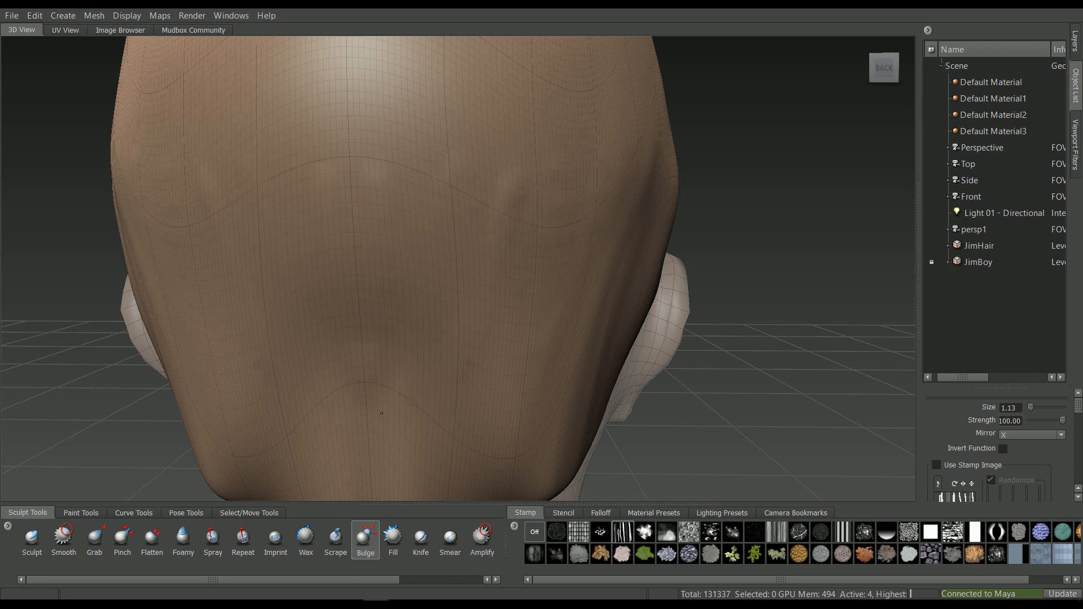
# Sculpt more mirrored Bulge strands behind the ear and across the side and back of the head
pyautogui.keyDown('alt'); pyautogui.moveTo(381, 259); pyautogui.dragTo(289, 401); pyautogui.keyUp('alt')
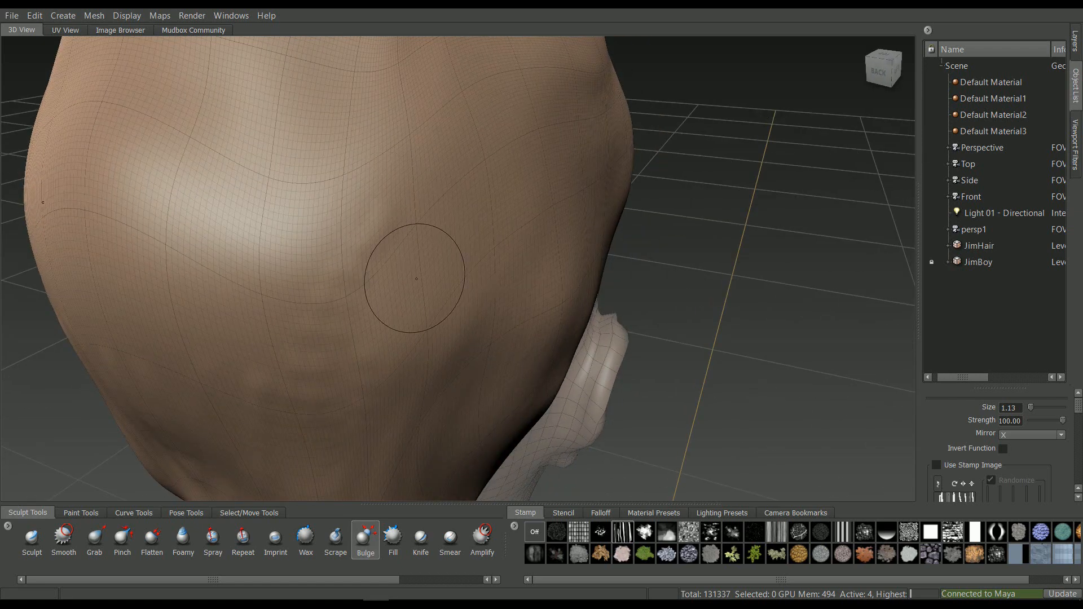
pyautogui.keyDown('alt'); pyautogui.moveTo(454, 230); pyautogui.dragTo(318, 209); pyautogui.keyUp('alt')
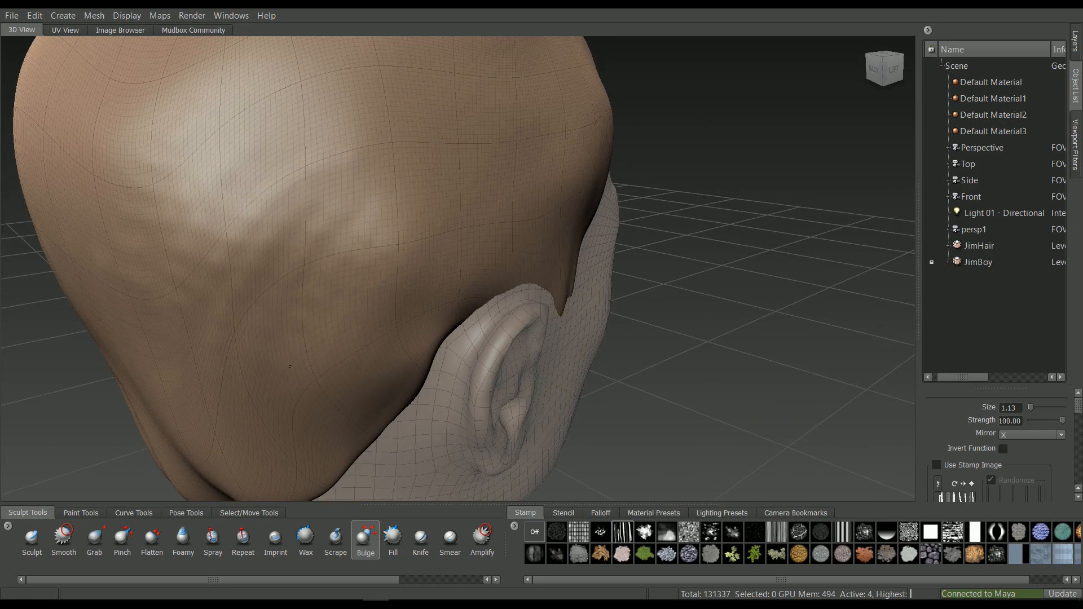
pyautogui.keyDown('alt'); pyautogui.moveTo(351, 324); pyautogui.dragTo(382, 219); pyautogui.keyUp('alt')
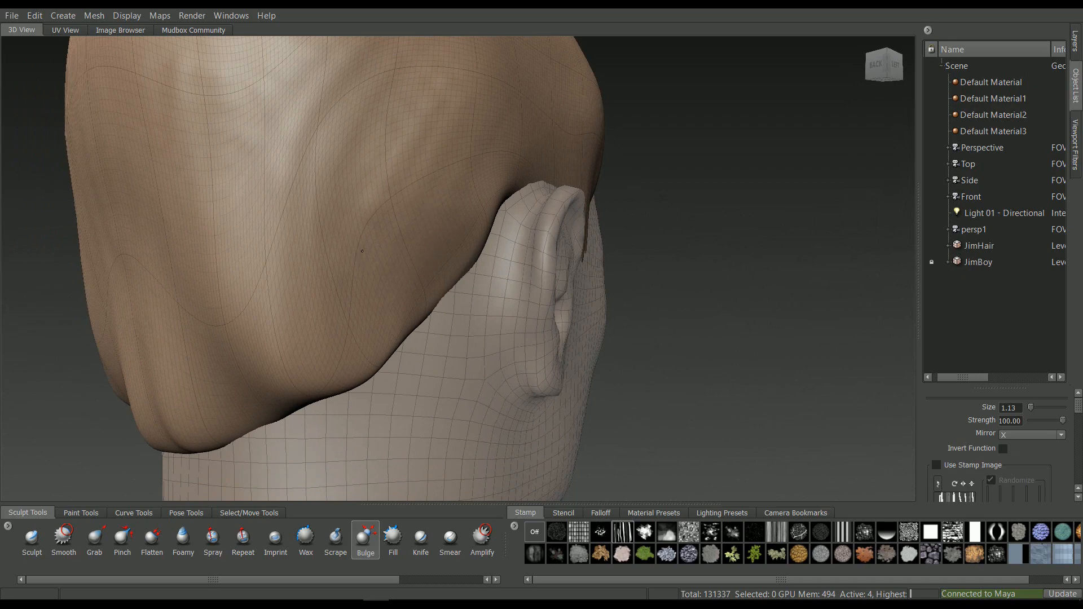
pyautogui.keyDown('alt'); pyautogui.moveTo(231, 278); pyautogui.dragTo(426, 387); pyautogui.keyUp('alt')
pyautogui.keyDown('alt'); pyautogui.moveTo(363, 207); pyautogui.dragTo(404, 274); pyautogui.keyUp('alt')
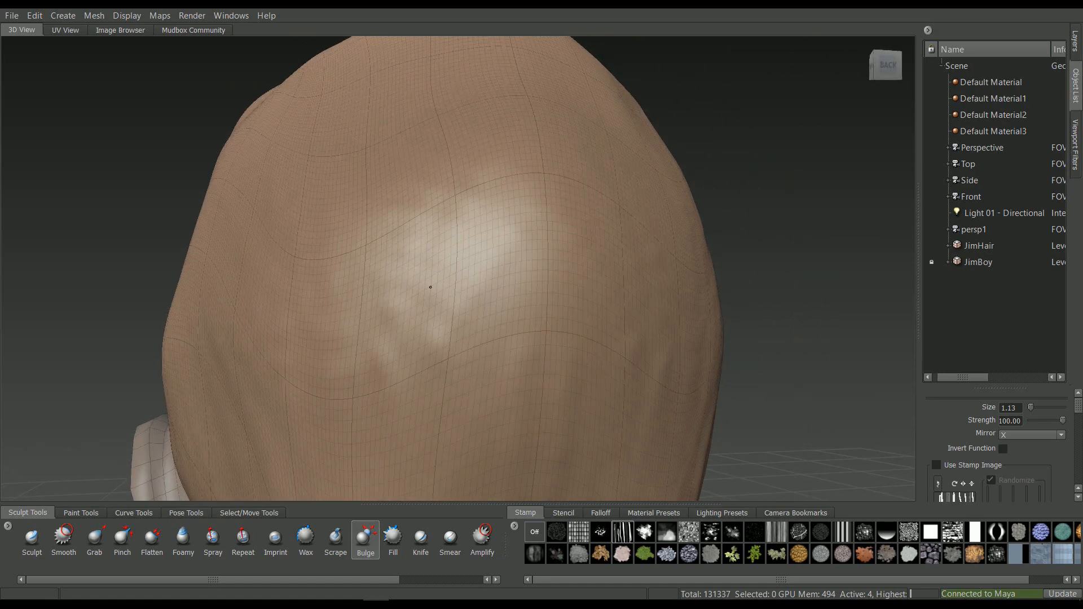
pyautogui.keyDown('alt'); pyautogui.moveTo(526, 288); pyautogui.dragTo(312, 231); pyautogui.keyUp('alt')
pyautogui.moveTo(426, 220)
pyautogui.keyDown('alt'); pyautogui.mouseDown()
pyautogui.moveTo(298, 212)
pyautogui.moveTo(316, 172)
pyautogui.mouseUp(); pyautogui.keyUp('alt')
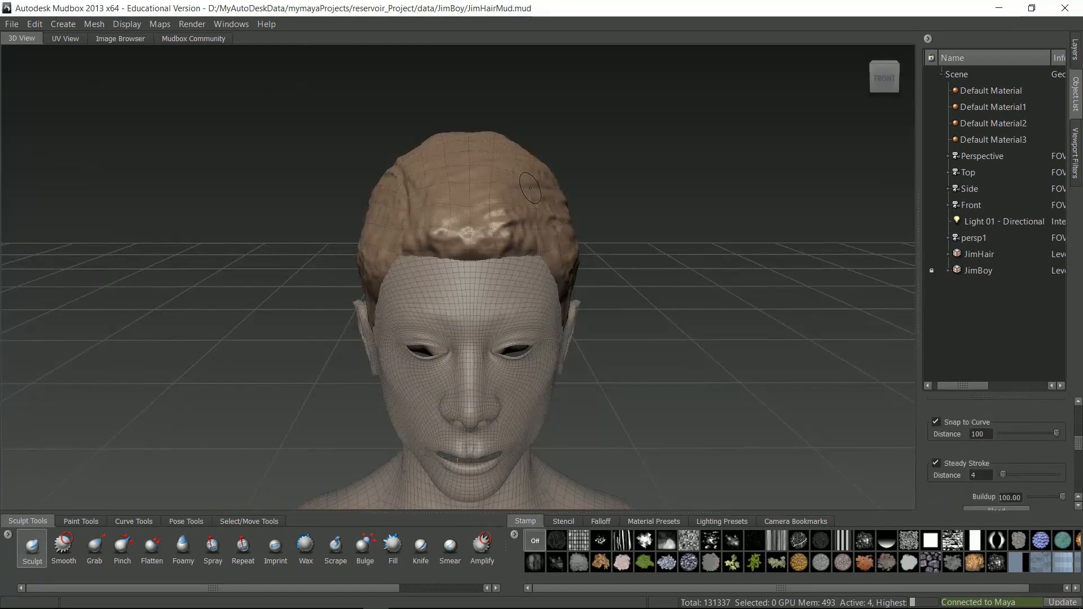
# Sculpt short hair strands with the Sculpt tool across the front hair, between the parting and the forehead hairline
pyautogui.scroll(2, 525, 184)
pyautogui.scroll(1, 508, 110)
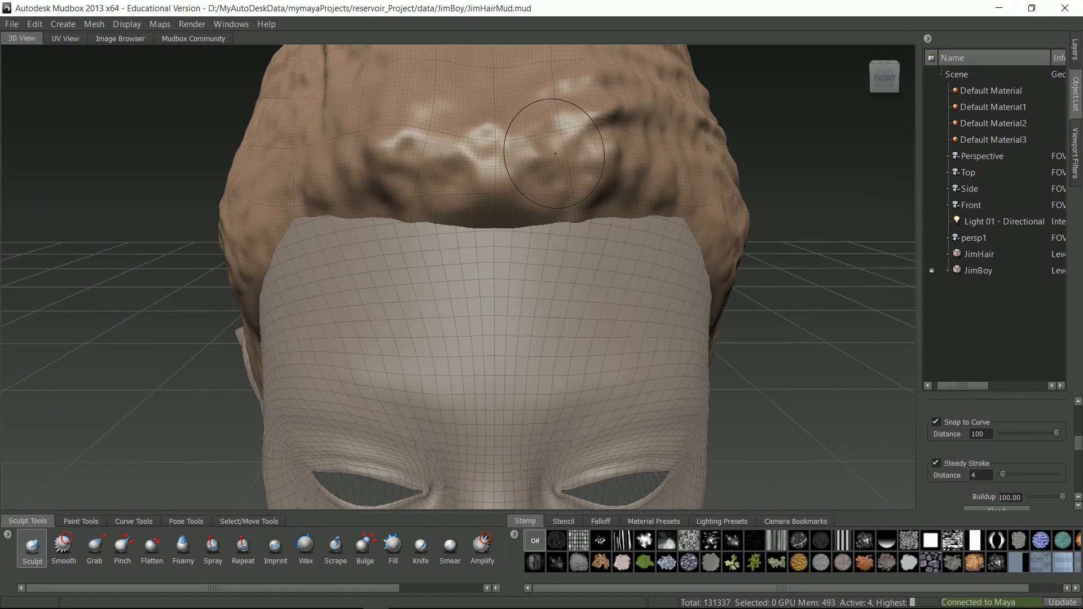
pyautogui.keyDown('alt'); pyautogui.moveTo(454, 152); pyautogui.dragTo(399, 218); pyautogui.keyUp('alt')
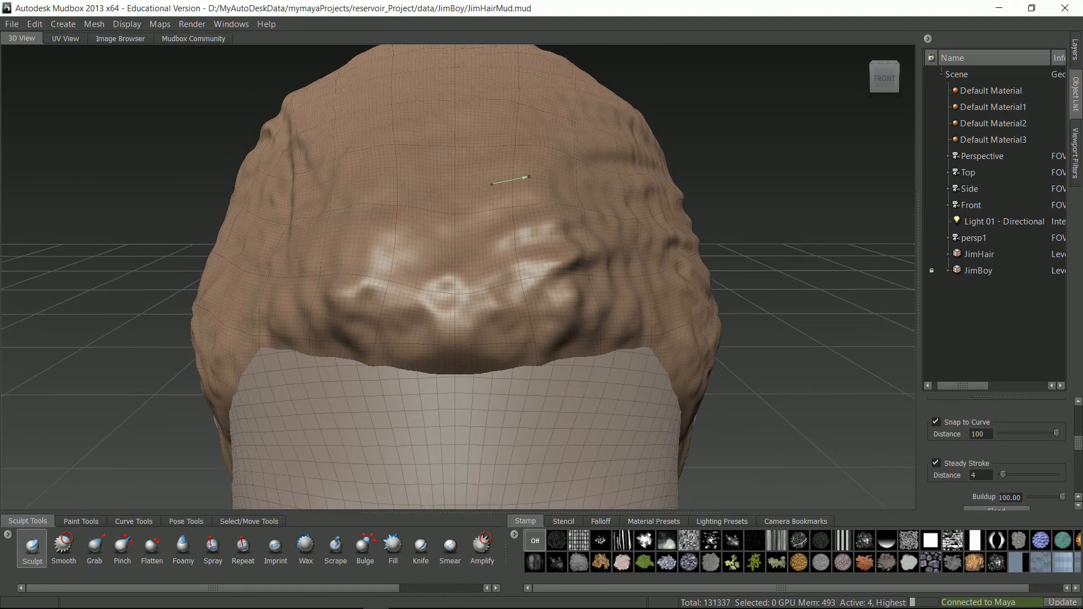
pyautogui.keyDown('alt'); pyautogui.moveTo(358, 249); pyautogui.dragTo(451, 258); pyautogui.keyUp('alt')
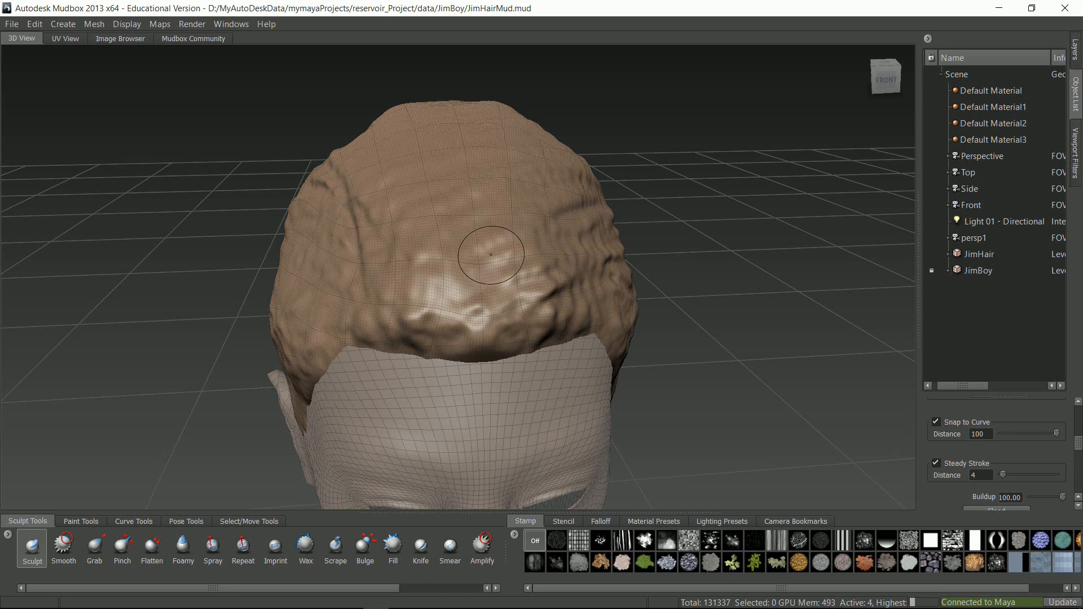
pyautogui.keyDown('alt'); pyautogui.moveTo(495, 247); pyautogui.dragTo(621, 253); pyautogui.keyUp('alt')
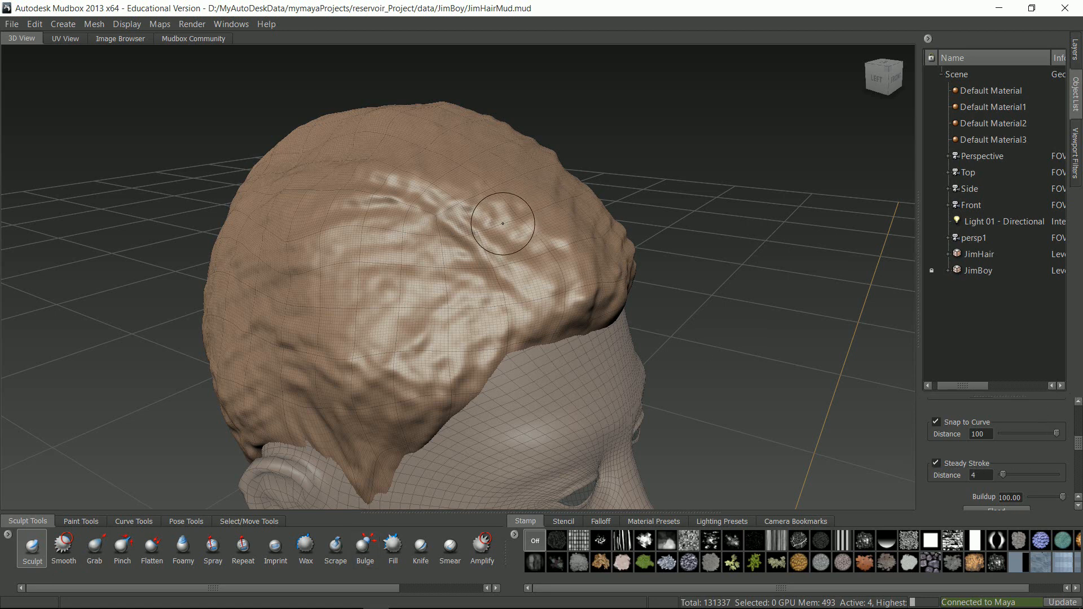
pyautogui.moveTo(500, 202); pyautogui.dragTo(525, 172)
pyautogui.moveTo(517, 213); pyautogui.dragTo(544, 187)
pyautogui.moveTo(512, 224); pyautogui.dragTo(536, 201)
pyautogui.moveTo(530, 242)
pyautogui.mouseDown()
pyautogui.moveTo(617, 207)
pyautogui.moveTo(621, 238)
pyautogui.mouseUp()
pyautogui.moveTo(540, 271); pyautogui.dragTo(635, 279)
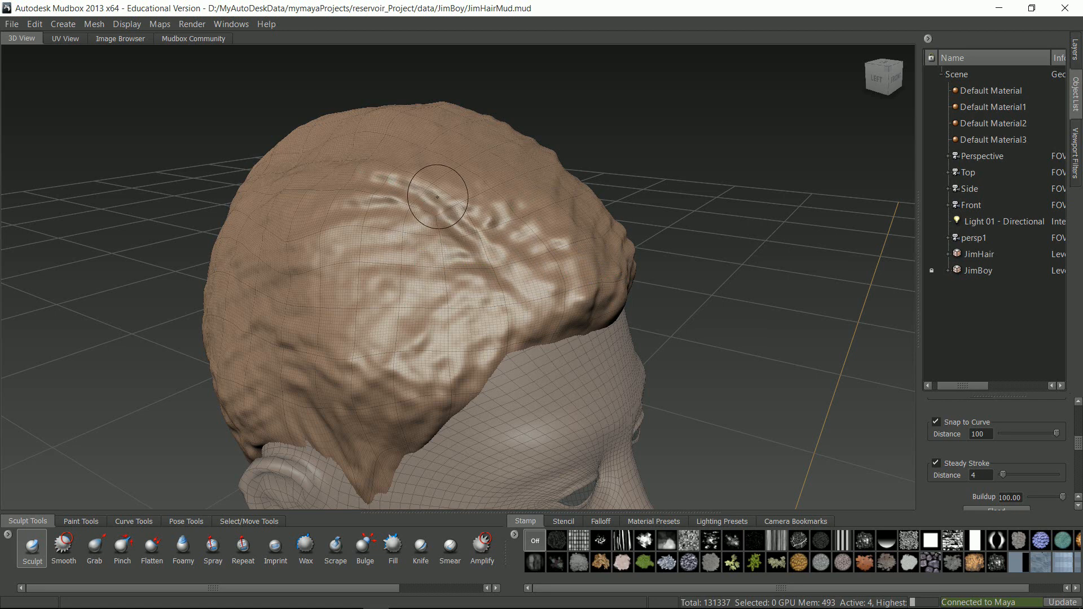
# Sculpt additional strands along the parting, down the side of the hair and near the temple
pyautogui.moveTo(515, 263); pyautogui.dragTo(449, 215)
pyautogui.moveTo(376, 163); pyautogui.dragTo(385, 176)
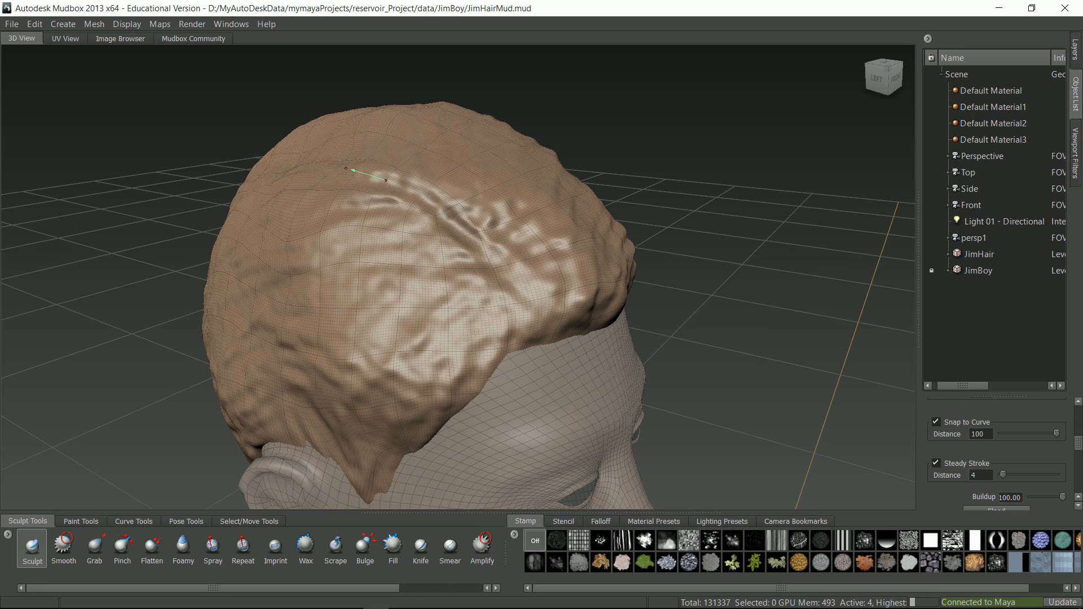
pyautogui.moveTo(332, 237)
pyautogui.mouseDown()
pyautogui.moveTo(296, 247)
pyautogui.moveTo(338, 240)
pyautogui.mouseUp()
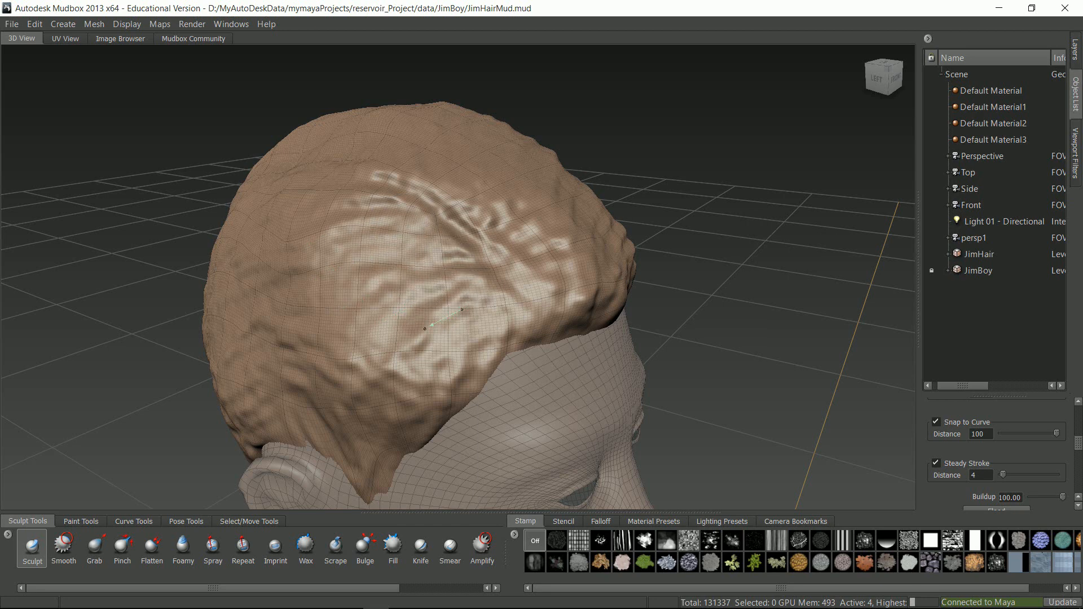
pyautogui.moveTo(395, 404); pyautogui.dragTo(448, 355)
pyautogui.moveTo(399, 441); pyautogui.dragTo(462, 305)
# Sculpt short downward strands along the lower hairline at the nape, behind the ear
pyautogui.keyDown('alt'); pyautogui.moveTo(462, 305); pyautogui.dragTo(418, 316, button='right'); pyautogui.keyUp('alt')
pyautogui.keyDown('alt'); pyautogui.moveTo(417, 316); pyautogui.dragTo(841, 279); pyautogui.keyUp('alt')
pyautogui.keyDown('alt'); pyautogui.moveTo(638, 294); pyautogui.dragTo(479, 291); pyautogui.keyUp('alt')
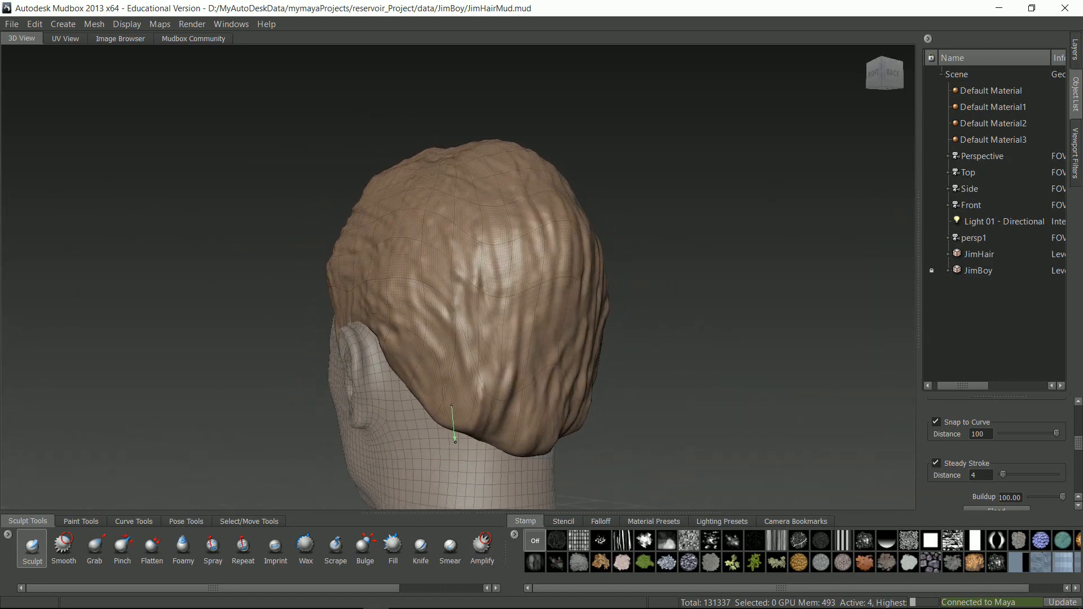
pyautogui.moveTo(467, 397)
pyautogui.mouseDown()
pyautogui.moveTo(467, 433)
pyautogui.moveTo(445, 447)
pyautogui.mouseUp()
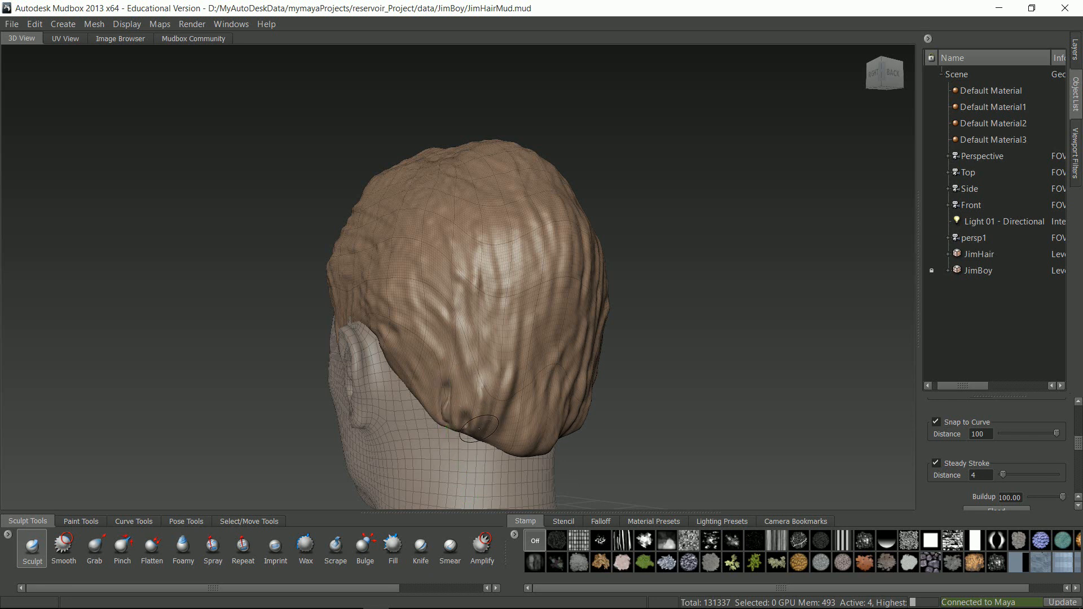
pyautogui.moveTo(469, 405); pyautogui.dragTo(479, 441)
# Examine the sculpted hair against the head from the front and the side
pyautogui.moveTo(565, 432)
pyautogui.keyDown('alt'); pyautogui.mouseDown()
pyautogui.moveTo(442, 402)
pyautogui.moveTo(194, 435)
pyautogui.mouseUp(); pyautogui.keyUp('alt')
pyautogui.keyDown('alt'); pyautogui.moveTo(504, 444); pyautogui.dragTo(403, 292); pyautogui.keyUp('alt')
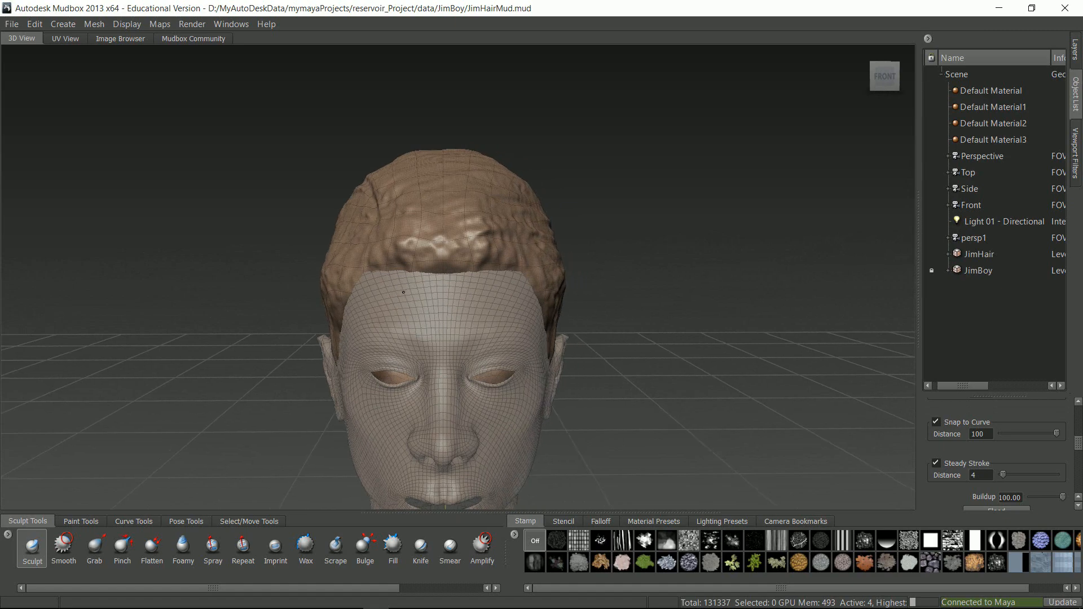
pyautogui.keyDown('alt'); pyautogui.moveTo(403, 292); pyautogui.dragTo(363, 315, button='middle'); pyautogui.keyUp('alt')
pyautogui.keyDown('alt'); pyautogui.moveTo(365, 315); pyautogui.dragTo(424, 305); pyautogui.keyUp('alt')
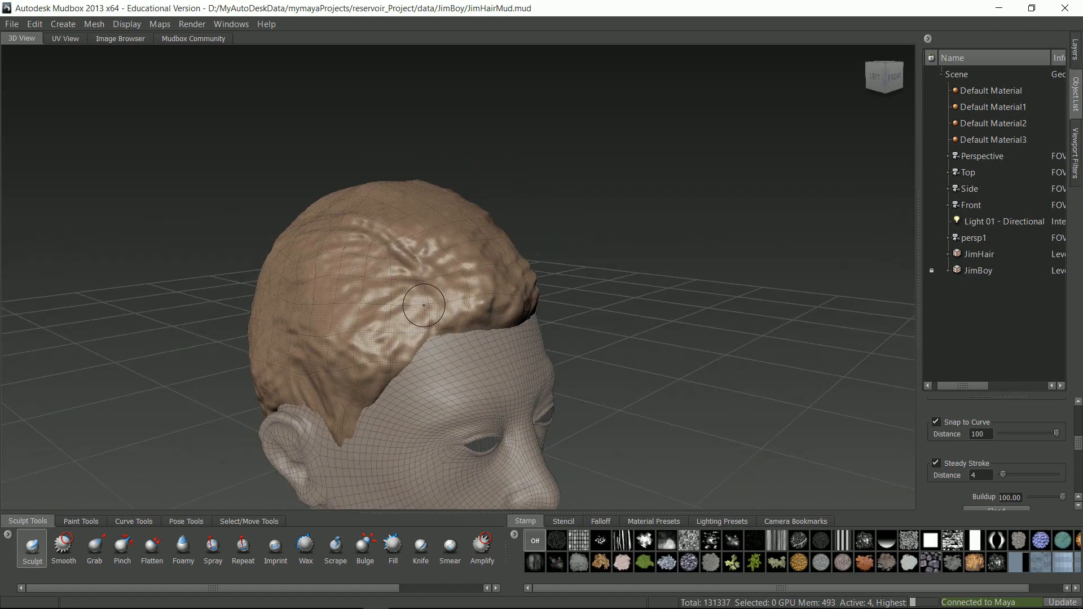
pyautogui.click(75, 39)
pyautogui.click(22, 39)
pyautogui.scroll(-2, 558, 270)
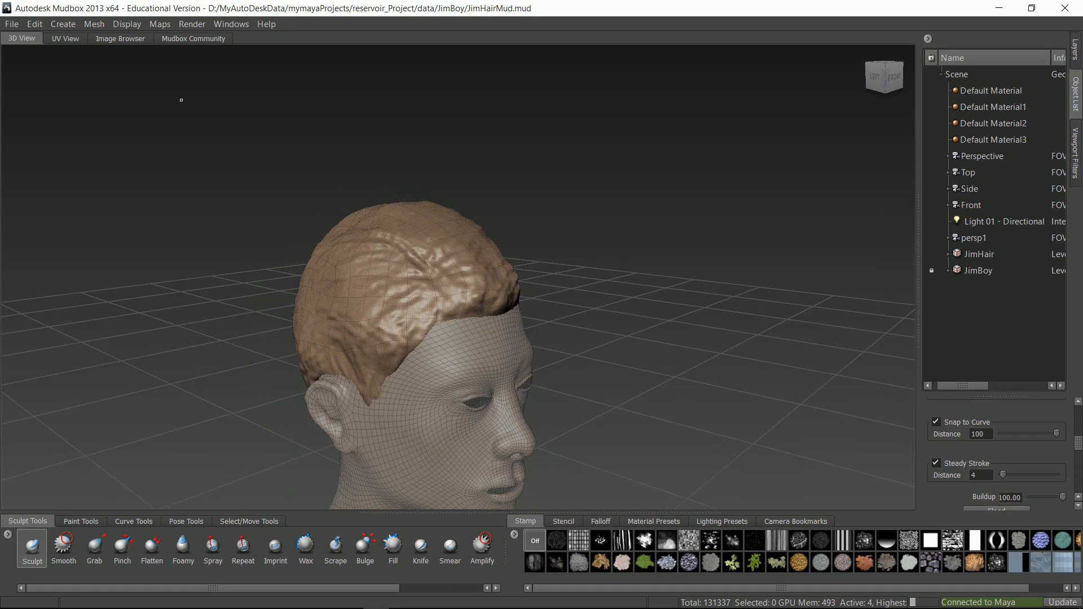
# Save a new version of the scene as 2JimHairMud in the reservoir_Project data/JimBoy folder
pyautogui.click(12, 25)
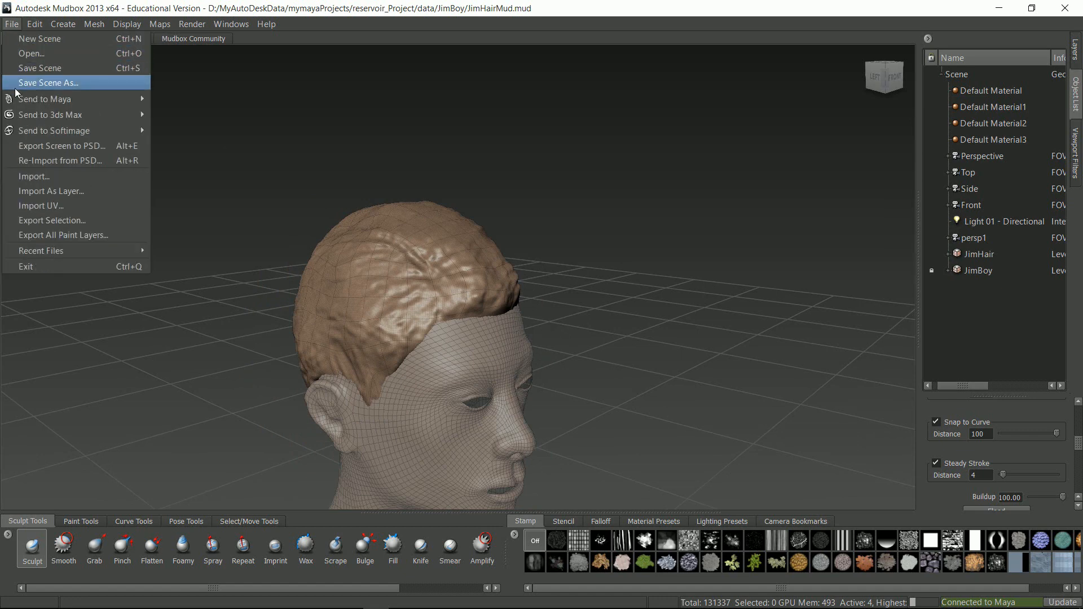
pyautogui.click(16, 86)
pyautogui.click(184, 51)
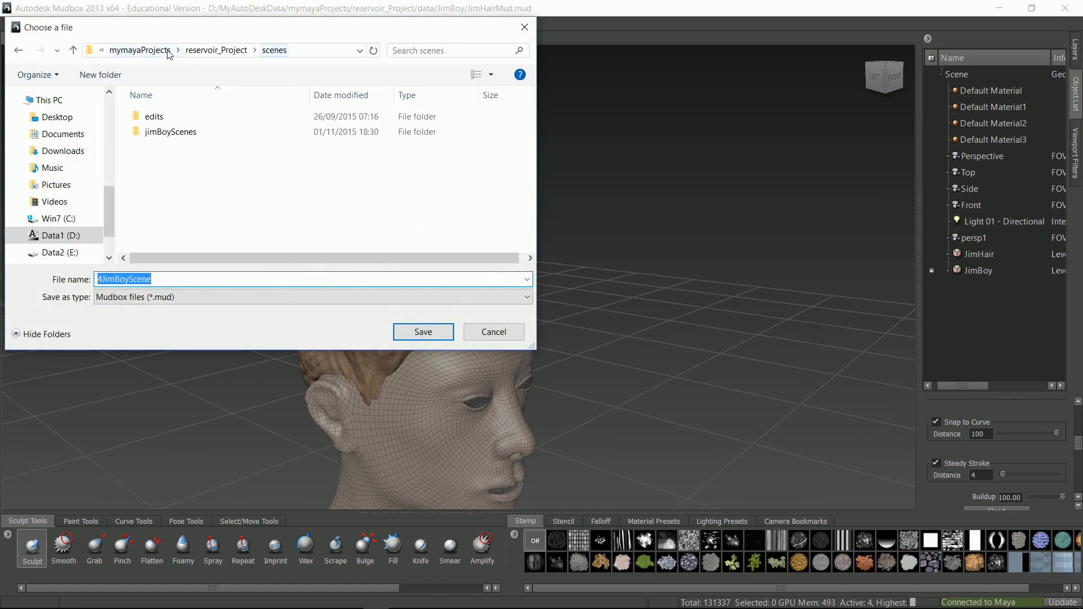
pyautogui.click(217, 51)
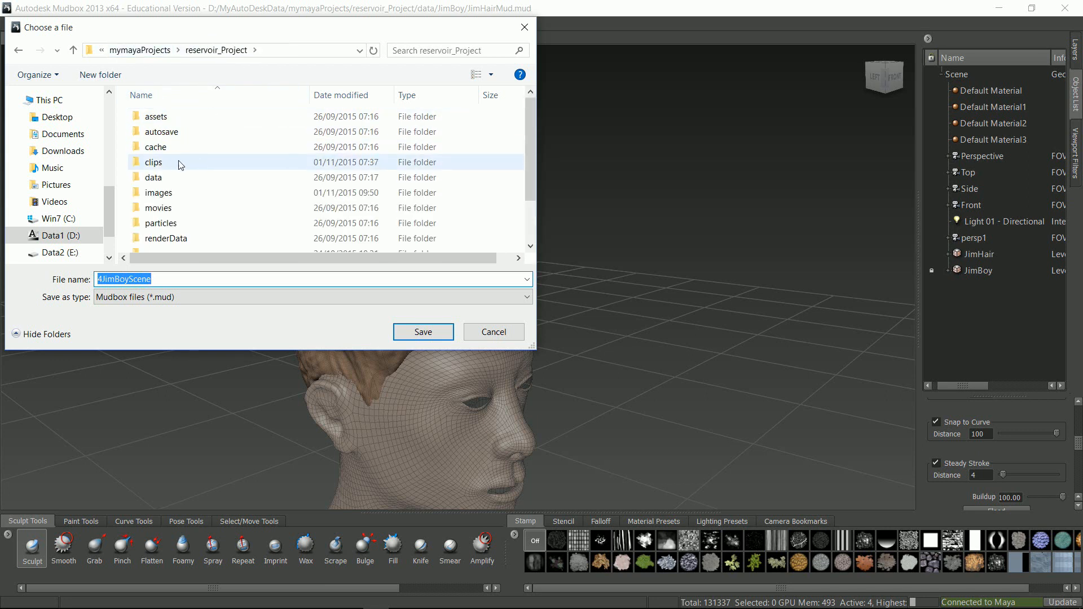
pyautogui.doubleClick(174, 179)
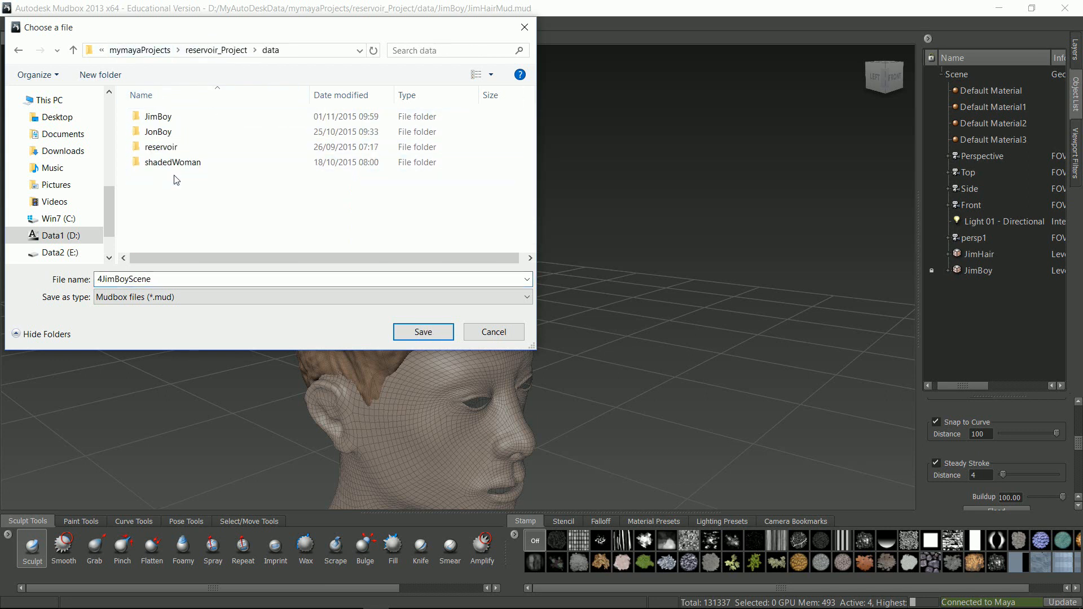
pyautogui.doubleClick(187, 117)
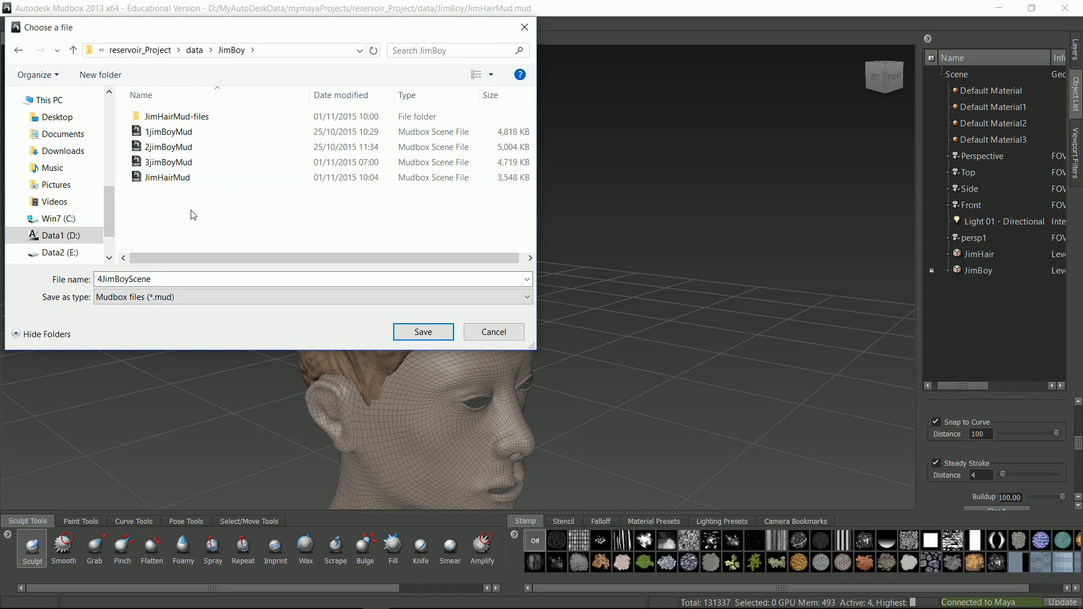
pyautogui.click(183, 178)
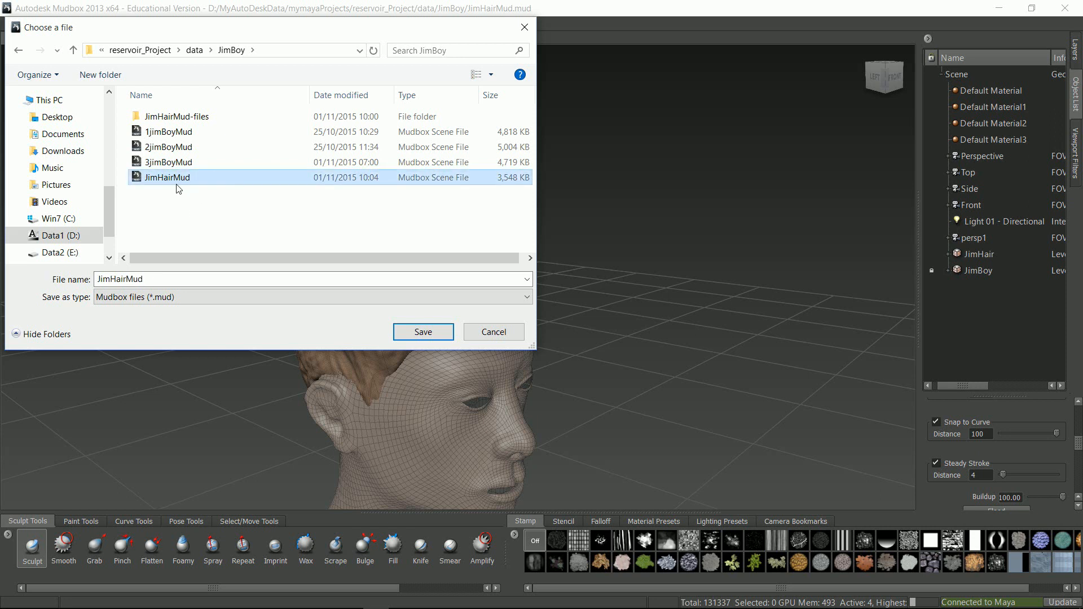
pyautogui.doubleClick(97, 278)
pyautogui.click(102, 279)
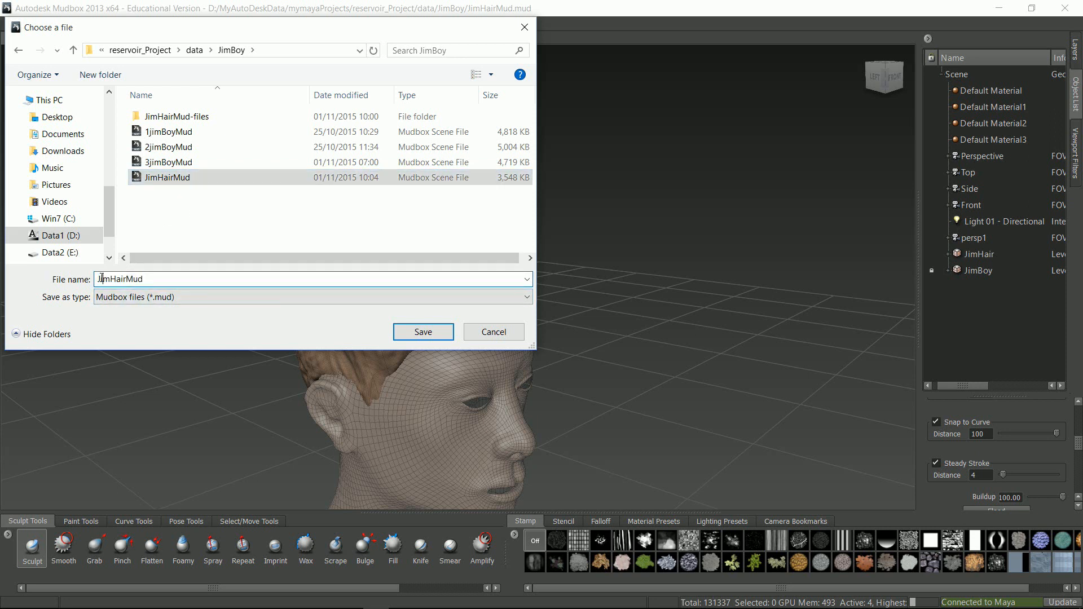
pyautogui.write('2')
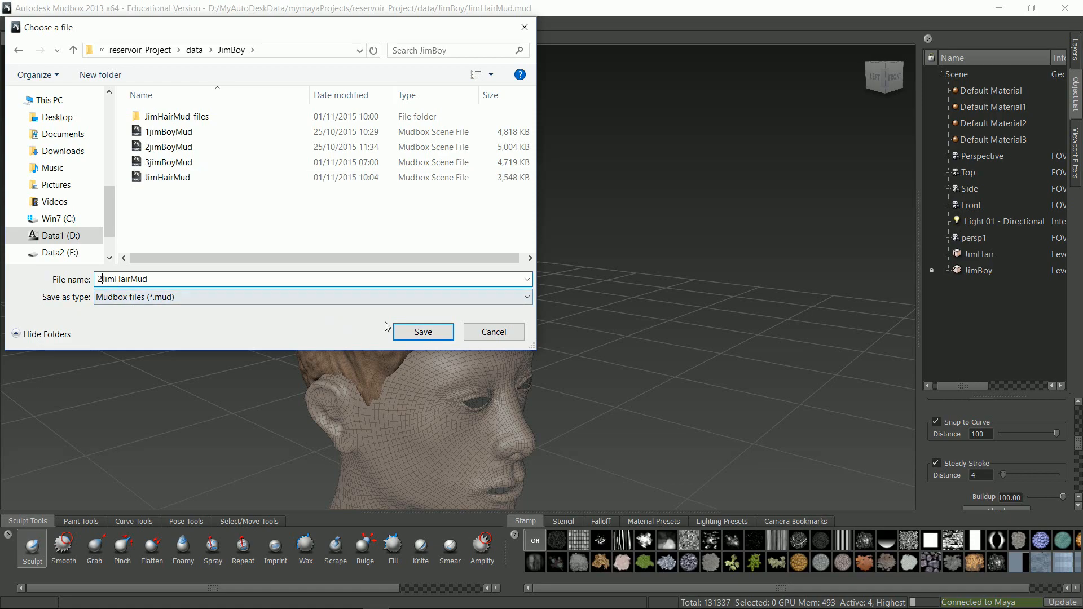
pyautogui.click(420, 331)
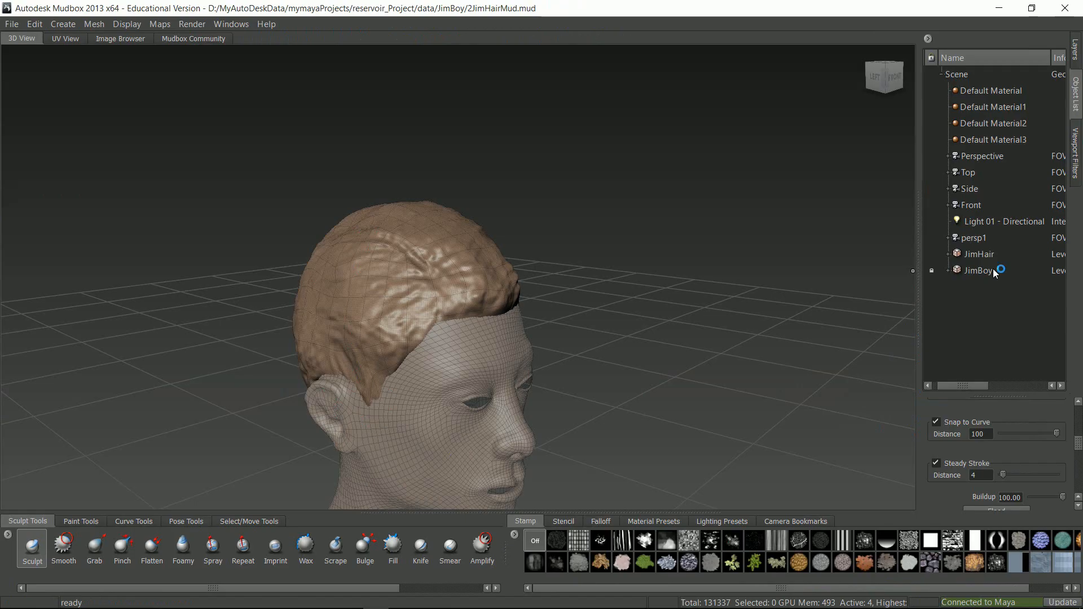
# Add the JimHair mesh to the current Maya scene, sending it at its current subdivision level
pyautogui.click(992, 255)
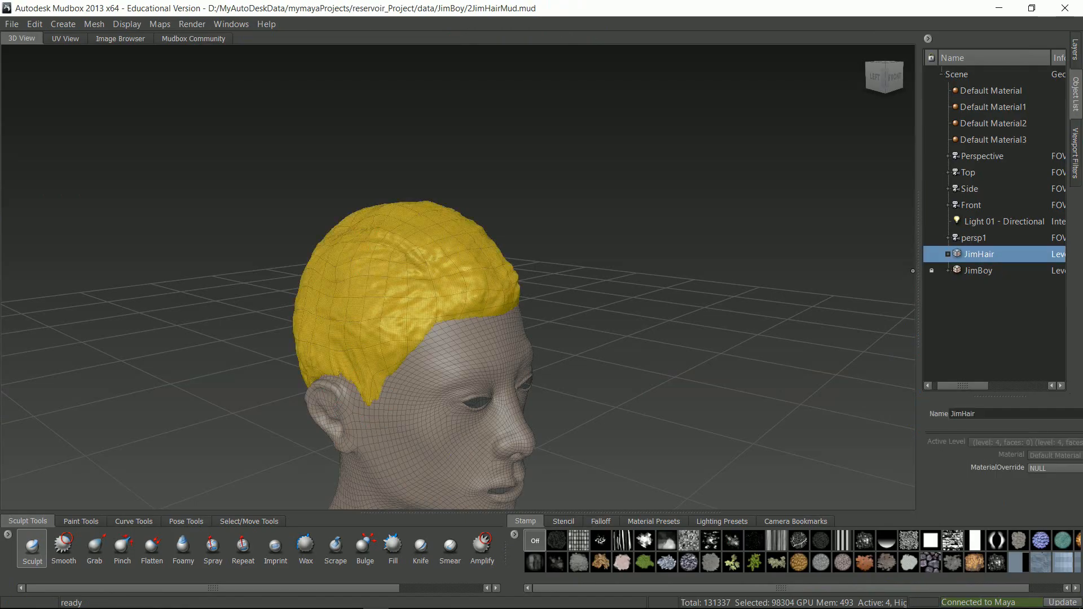
pyautogui.moveTo(375, 598)
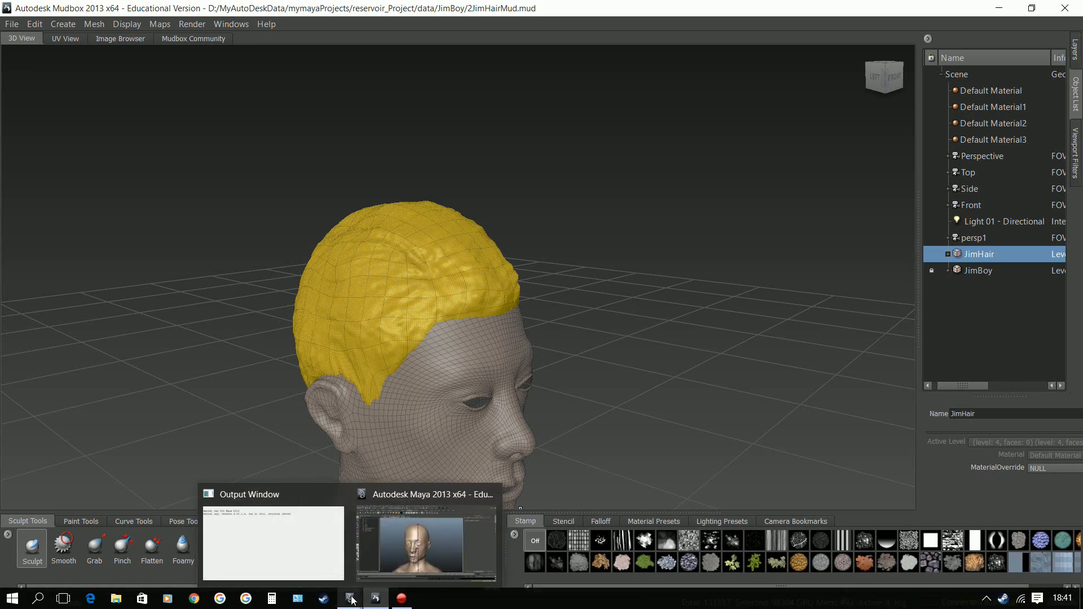
pyautogui.moveTo(389, 548)
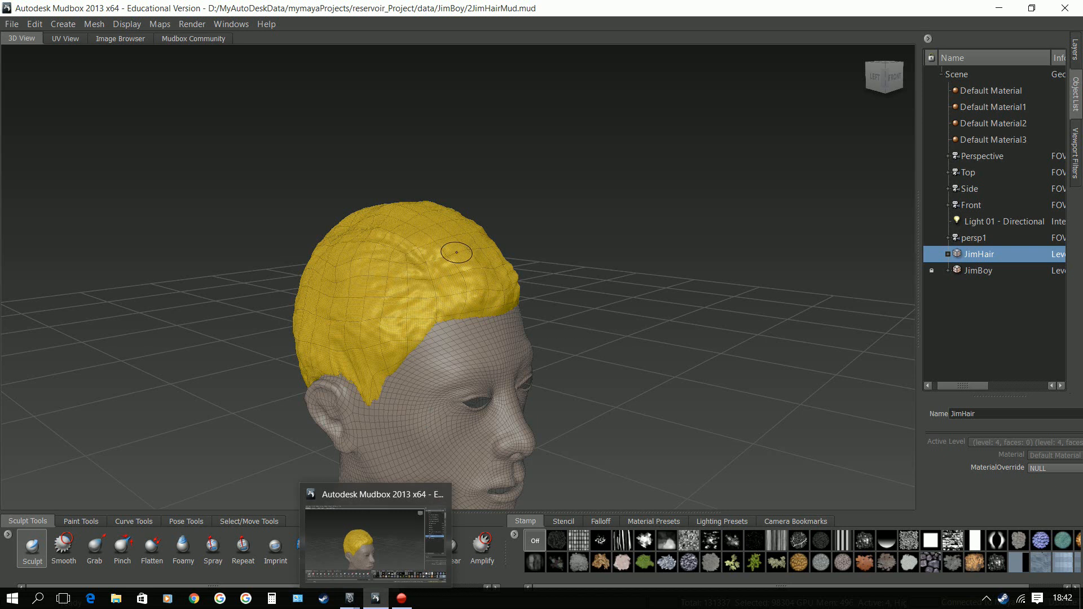
pyautogui.click(12, 24)
pyautogui.moveTo(30, 99)
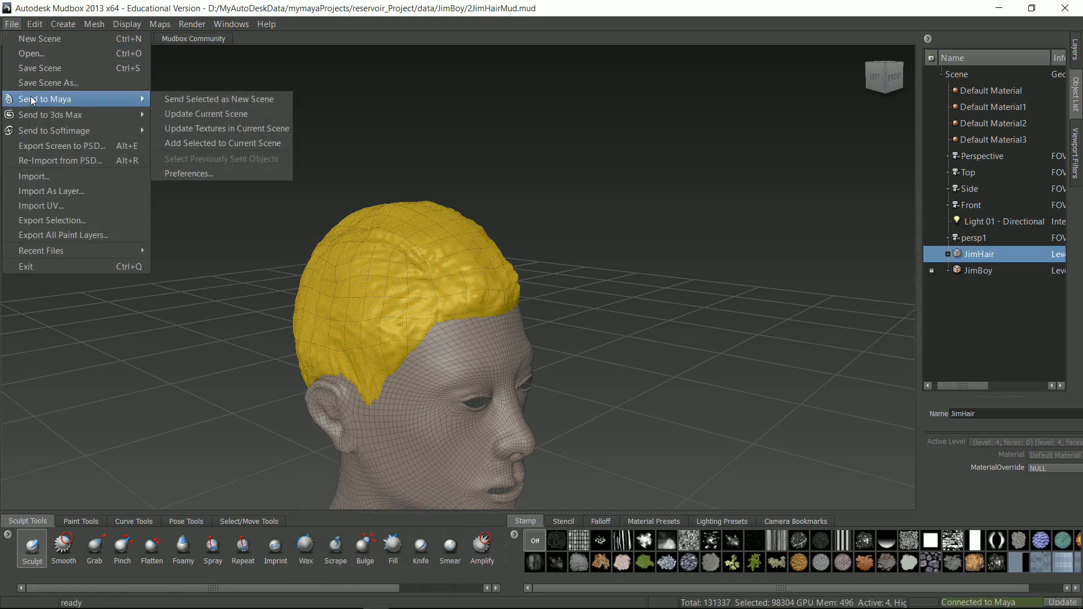
pyautogui.click(211, 140)
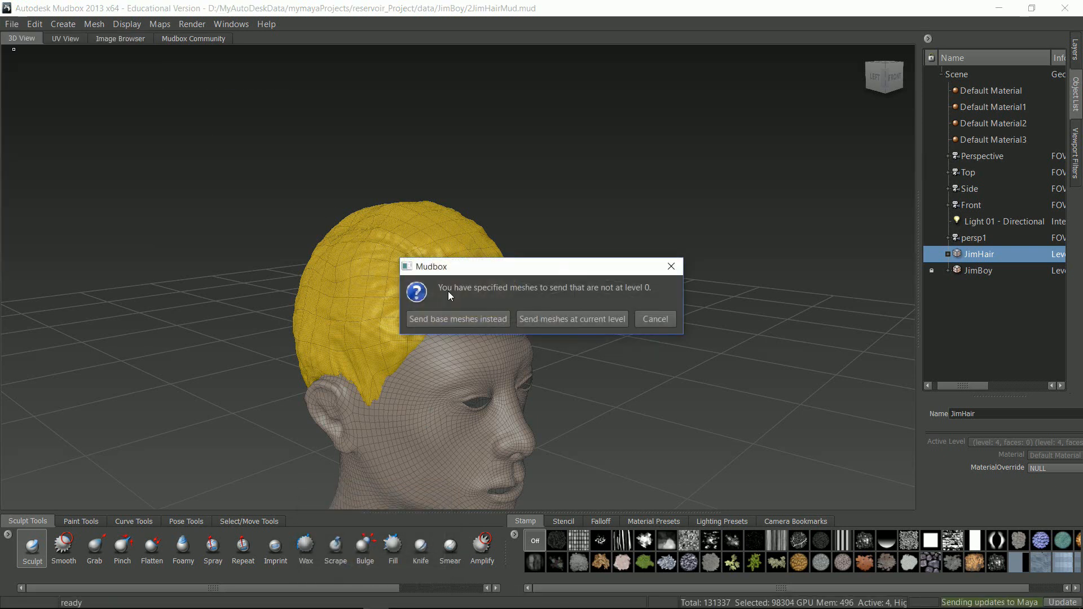
pyautogui.click(571, 321)
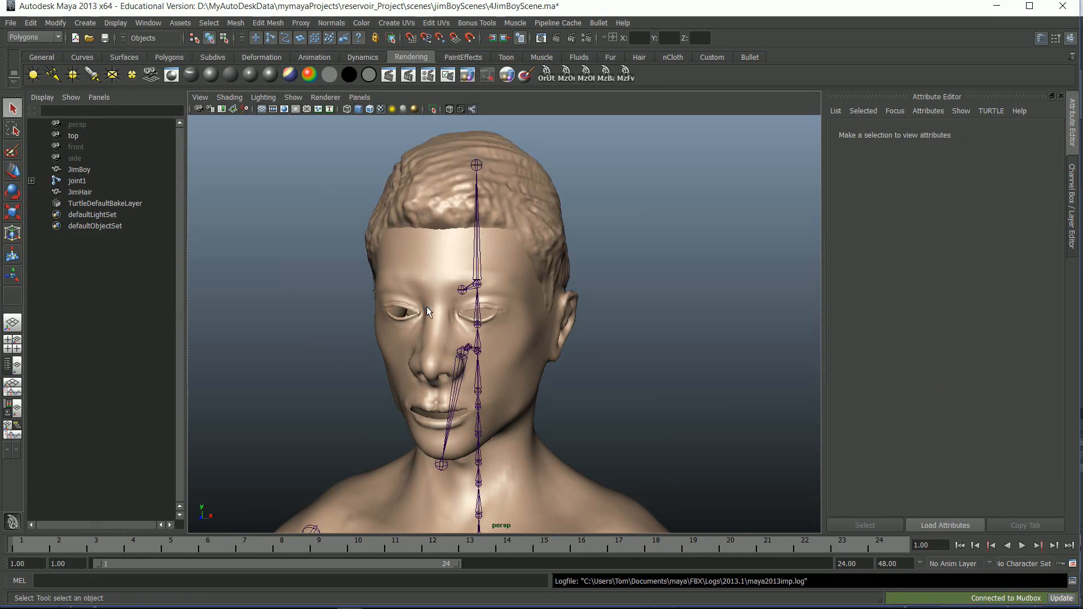
# Switch to Maya and render the sculpted hair in a close front view from slightly above
pyautogui.scroll(4, 417, 311)
pyautogui.keyDown('alt'); pyautogui.moveTo(427, 265); pyautogui.dragTo(411, 178); pyautogui.keyUp('alt')
pyautogui.click(389, 75)
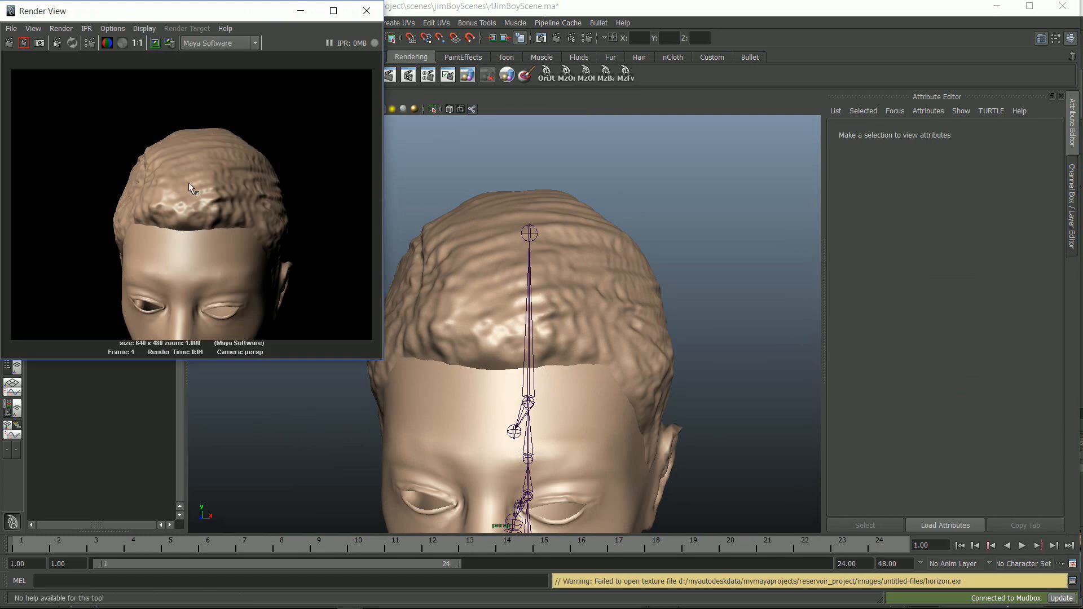
pyautogui.click(368, 10)
# Inspect the UVs of the JimHair mesh in the UV Texture Editor
pyautogui.keyDown('alt'); pyautogui.moveTo(525, 265); pyautogui.dragTo(491, 291); pyautogui.keyUp('alt')
pyautogui.click(491, 286)
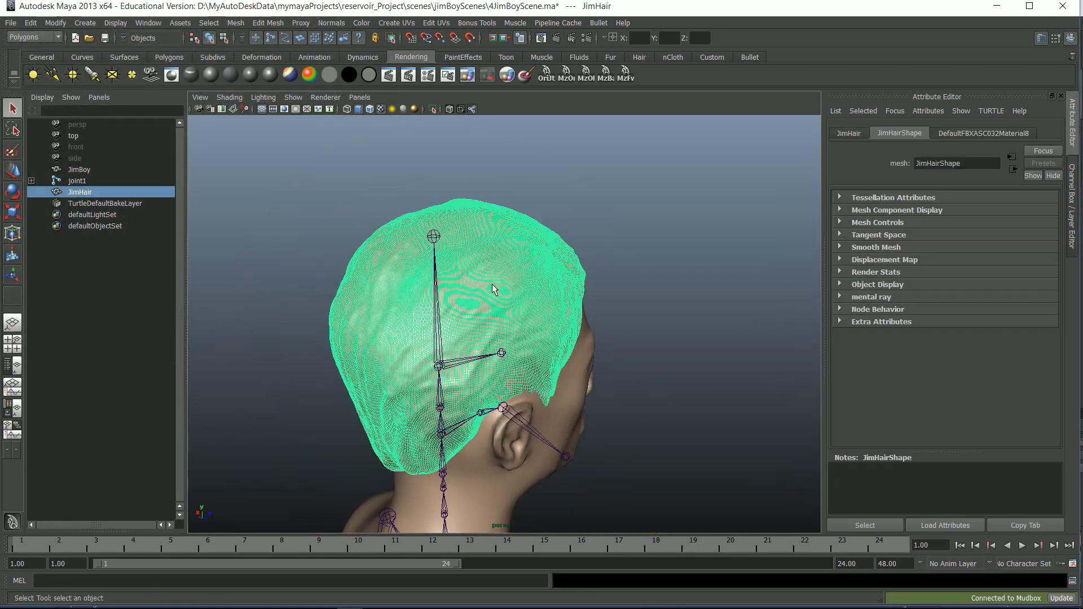
pyautogui.click(150, 25)
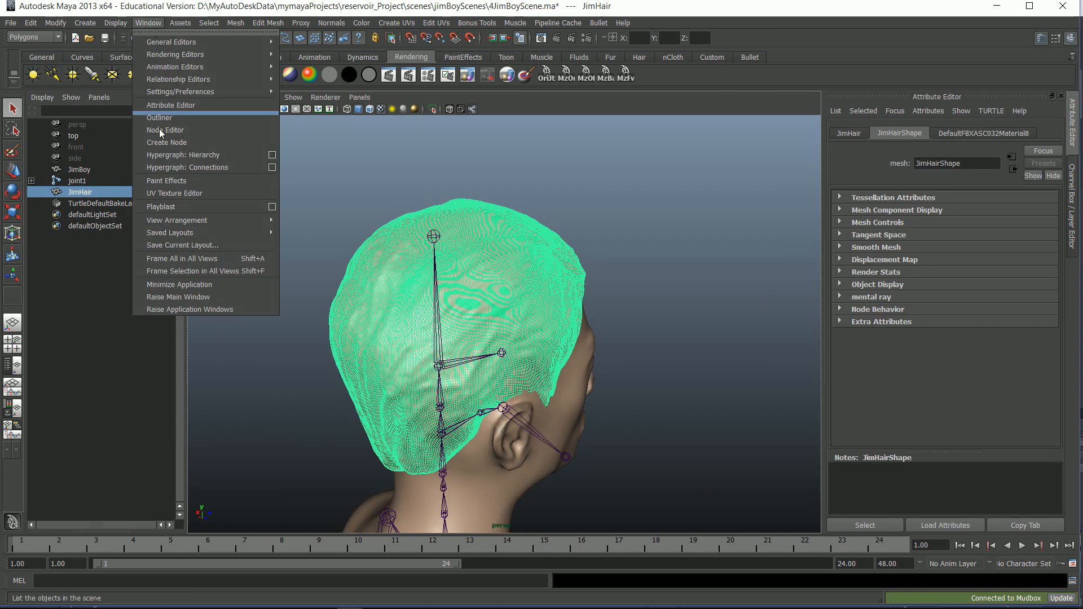
pyautogui.click(175, 192)
pyautogui.scroll(-4, 322, 270)
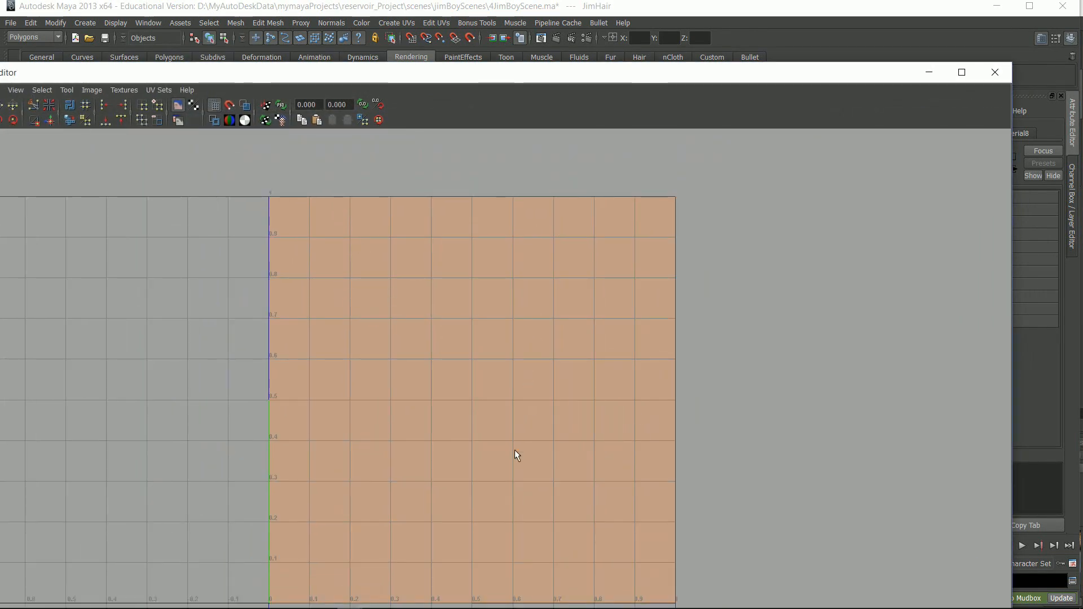
pyautogui.click(996, 73)
# Examine the JimHair mesh from the side and check its Phong material attributes
pyautogui.keyDown('alt'); pyautogui.moveTo(551, 313); pyautogui.dragTo(476, 285); pyautogui.keyUp('alt')
pyautogui.click(640, 262)
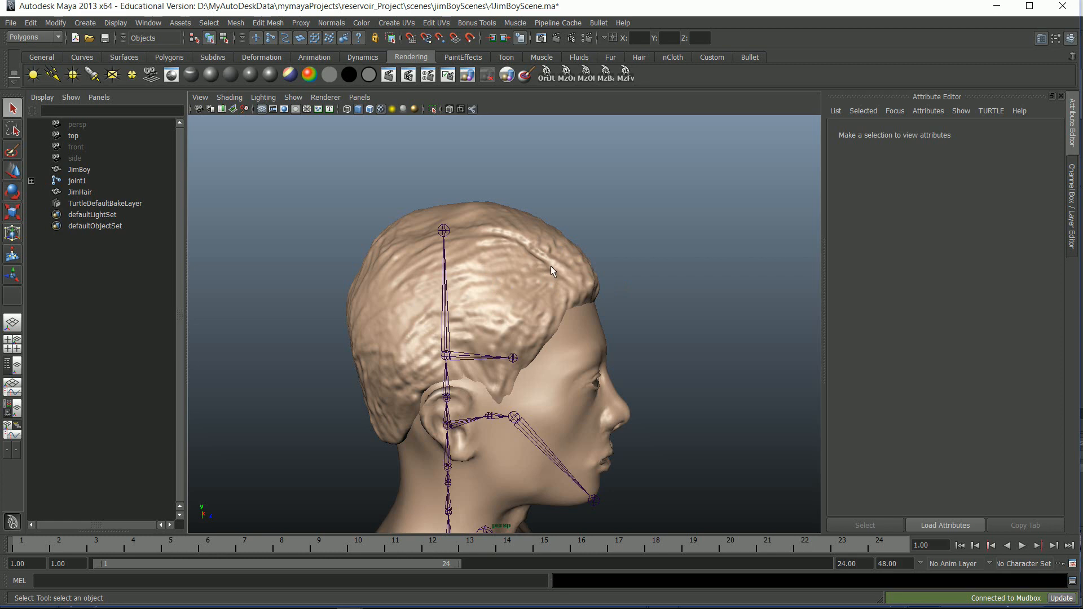
pyautogui.click(568, 244)
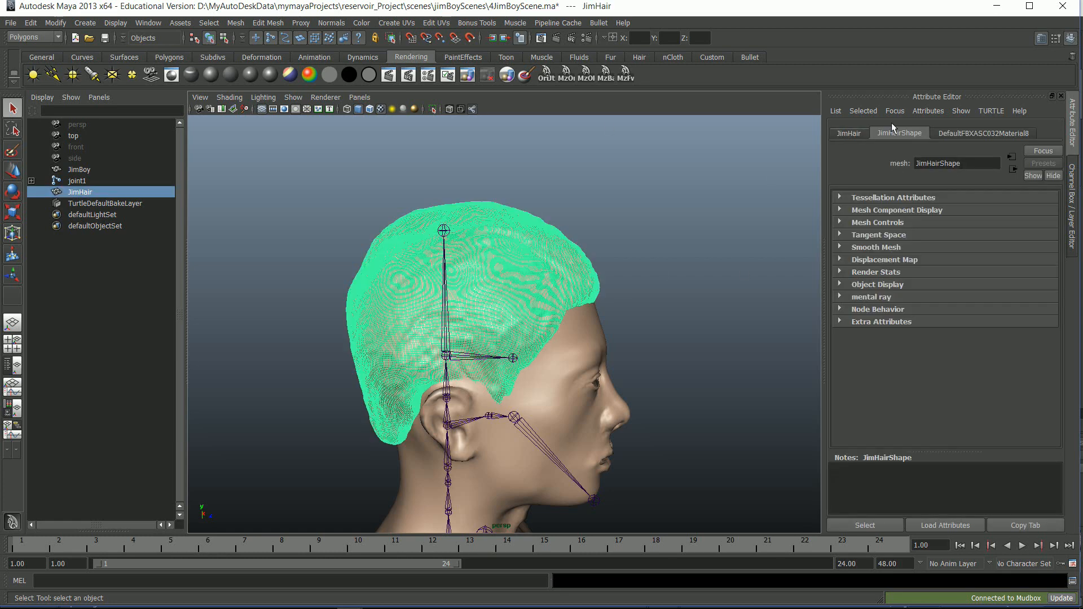
pyautogui.click(1001, 134)
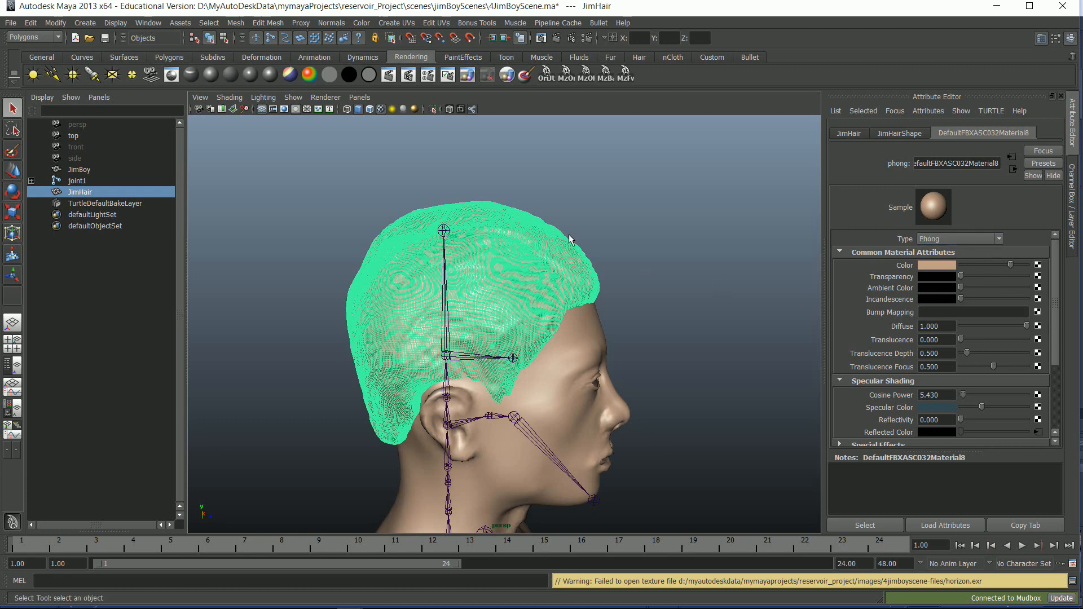
pyautogui.click(605, 221)
pyautogui.scroll(3, 588, 221)
pyautogui.keyDown('alt'); pyautogui.moveTo(588, 221); pyautogui.dragTo(512, 222); pyautogui.keyUp('alt')
pyautogui.click(515, 227)
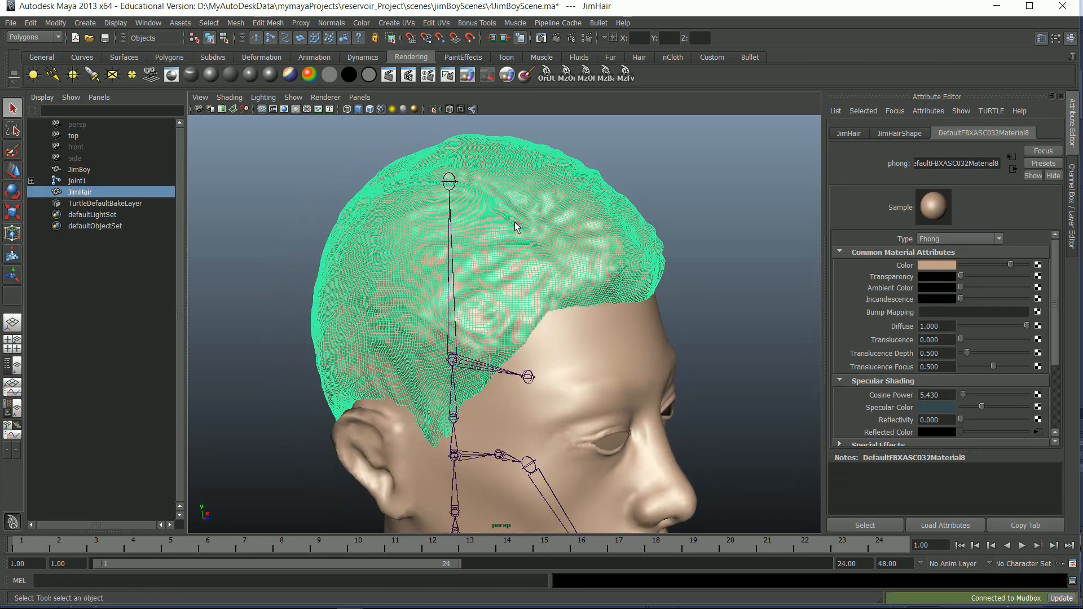
pyautogui.click(270, 23)
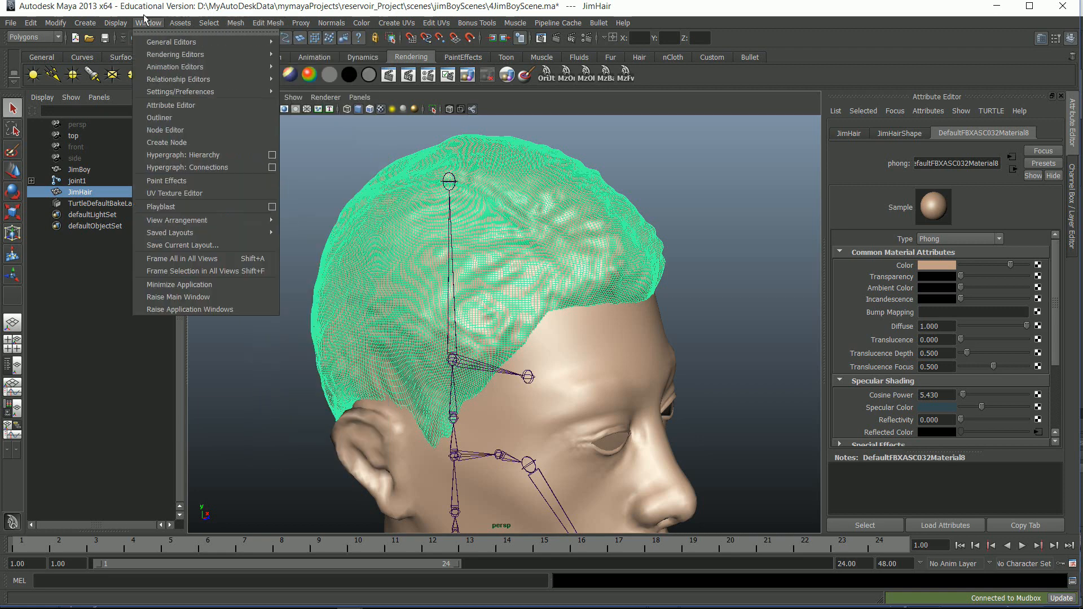
pyautogui.click(85, 23)
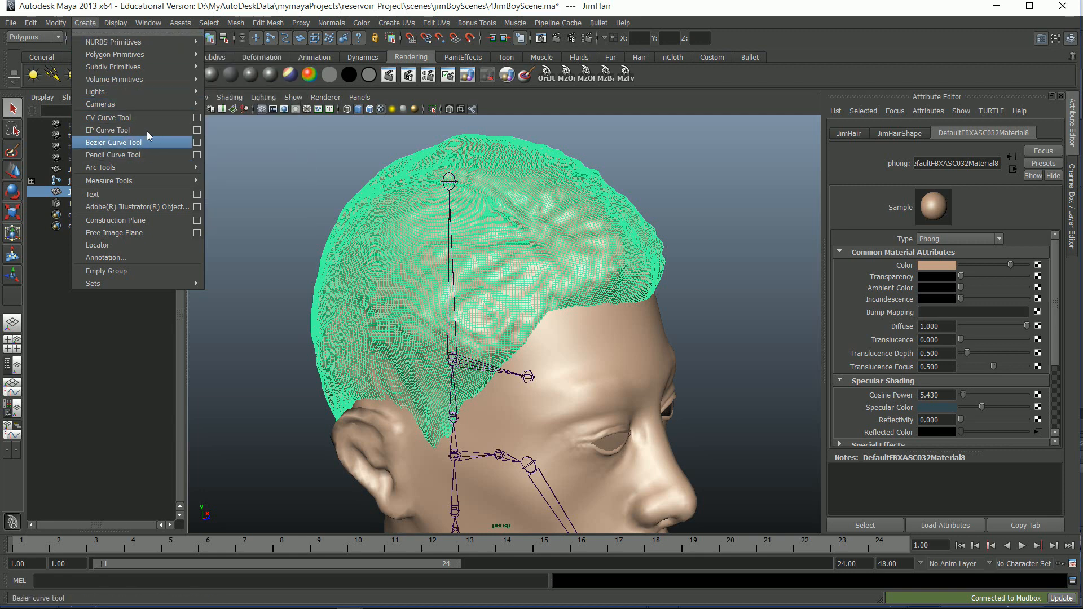
pyautogui.moveTo(134, 80)
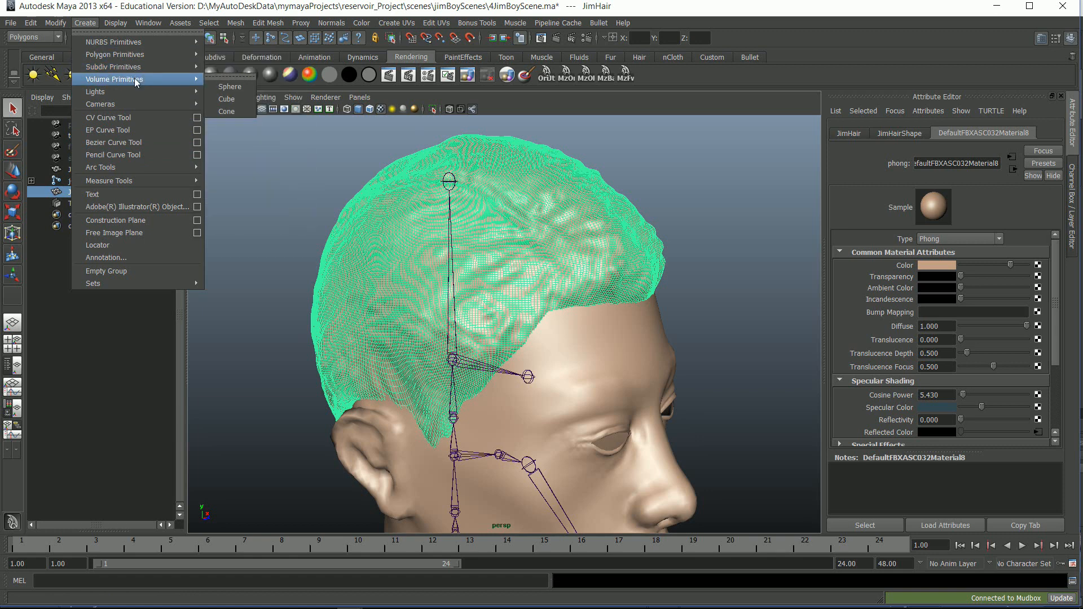
pyautogui.moveTo(142, 51)
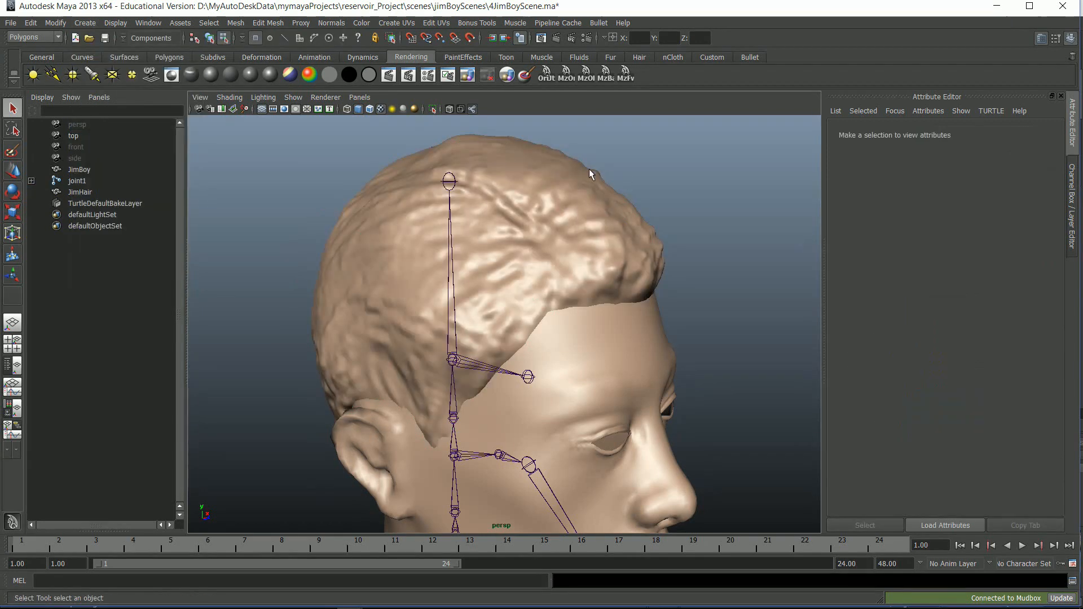
pyautogui.click(539, 169)
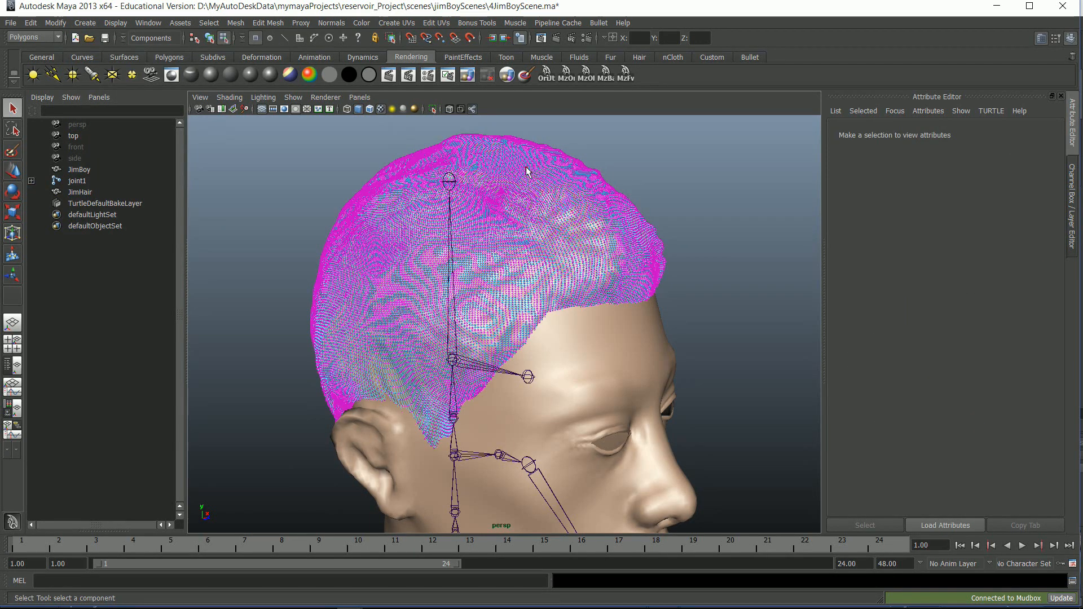
pyautogui.moveTo(495, 182); pyautogui.dragTo(558, 170, button='right')
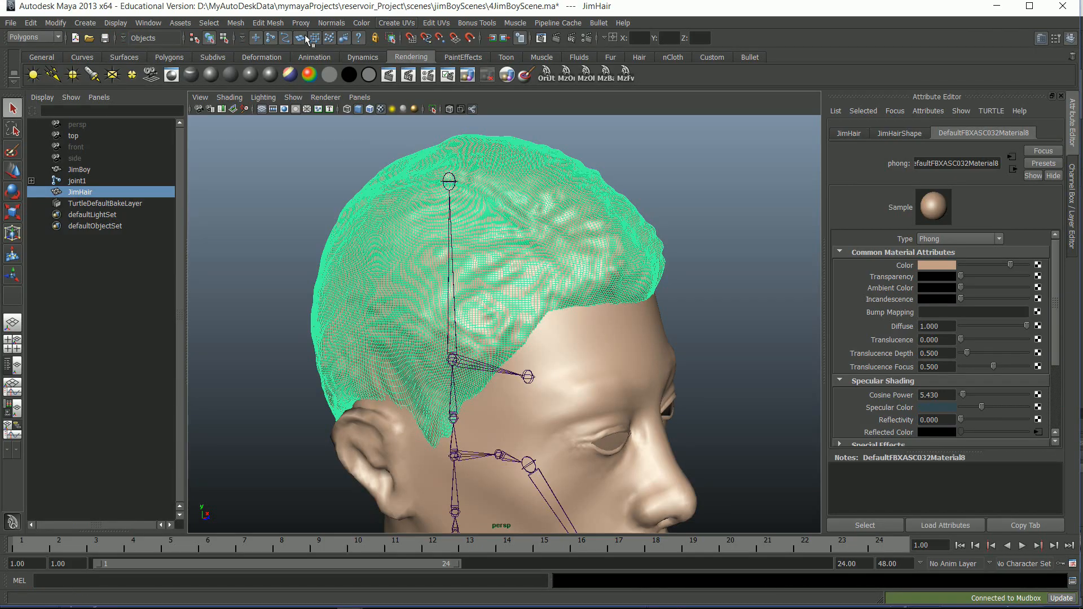
# Create UVs on the JimHair mesh with Automatic Mapping
pyautogui.click(383, 25)
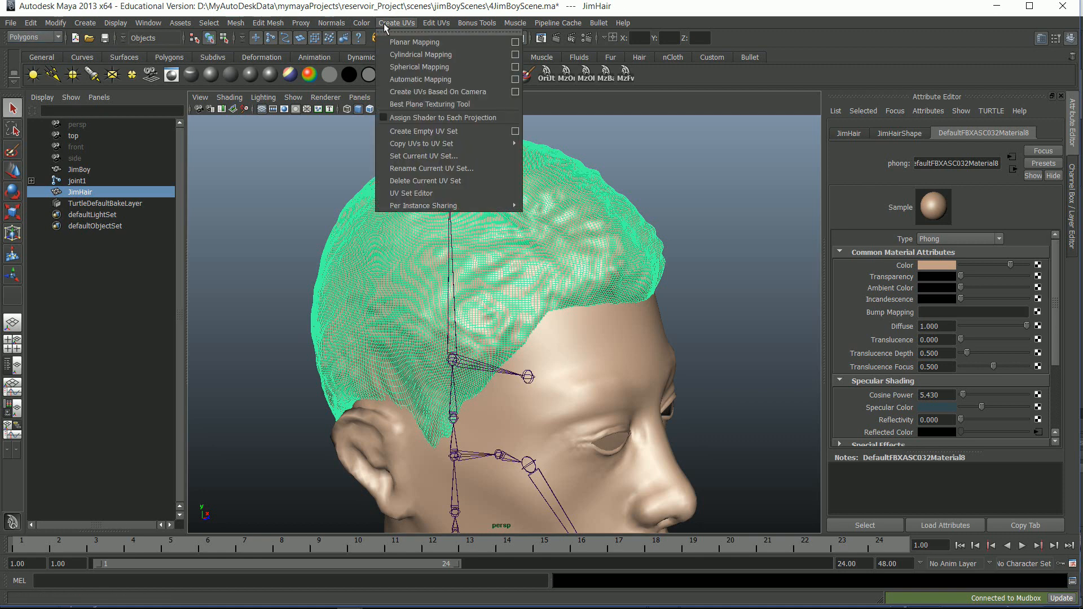
pyautogui.click(439, 79)
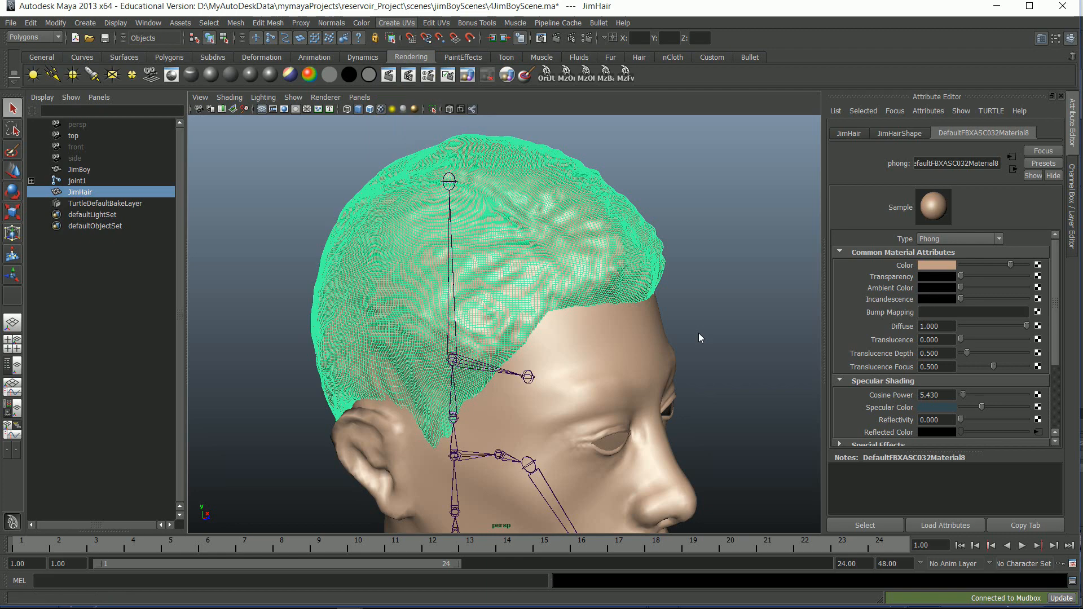
pyautogui.press('t')
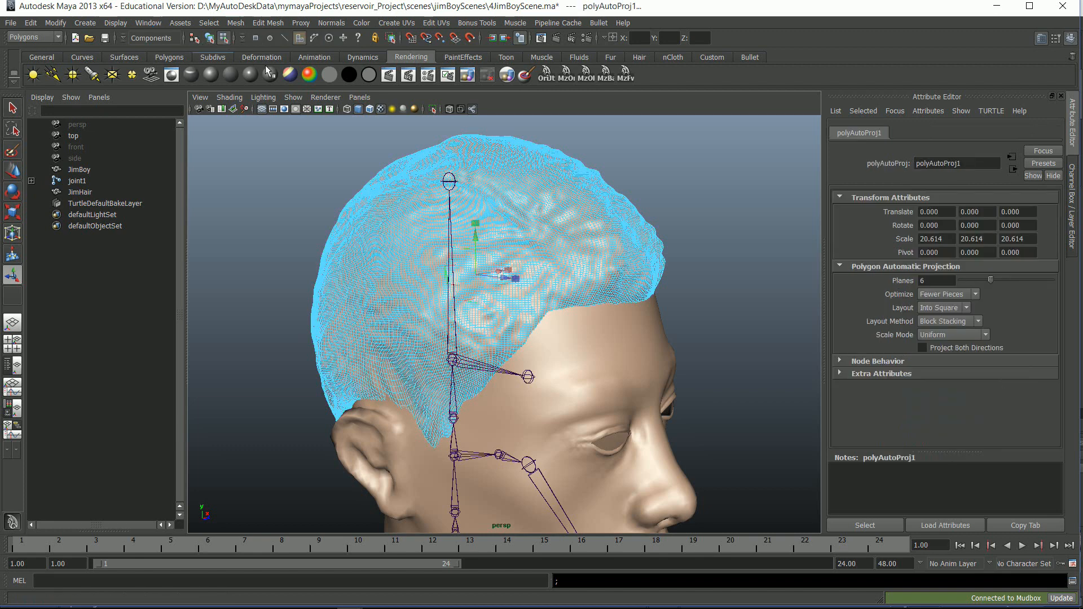
# Examine the automatically projected UV shells of the hair in the UV Texture Editor
pyautogui.click(151, 23)
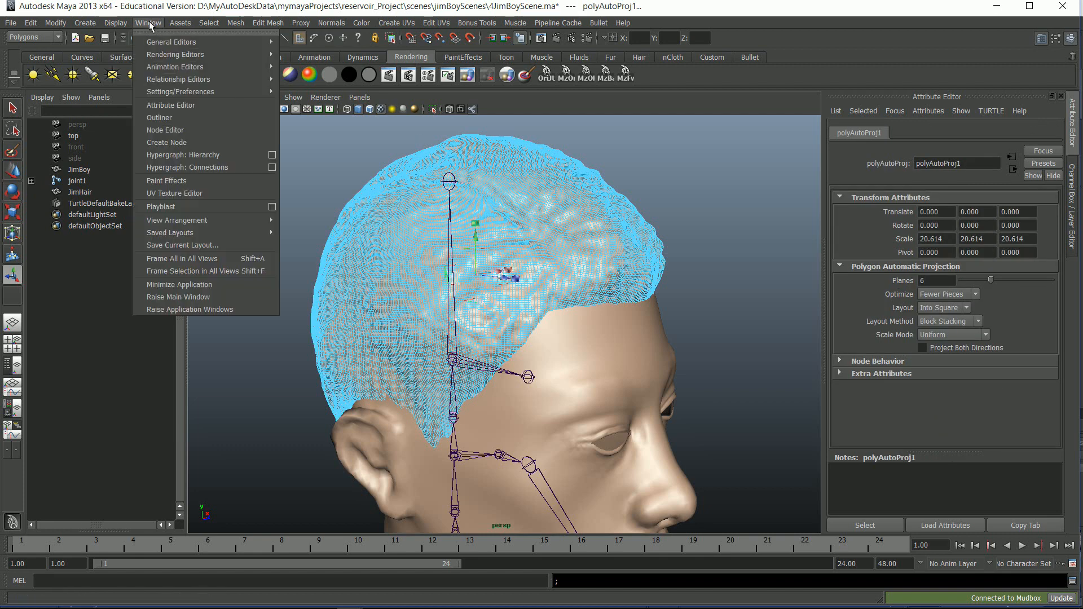
pyautogui.click(176, 193)
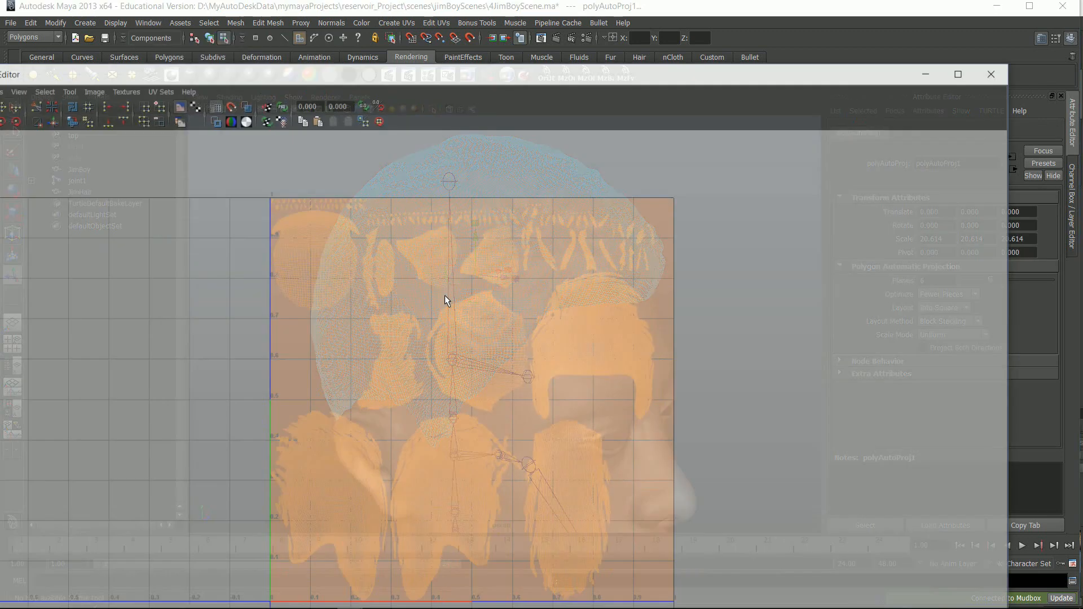
pyautogui.scroll(4, 480, 317)
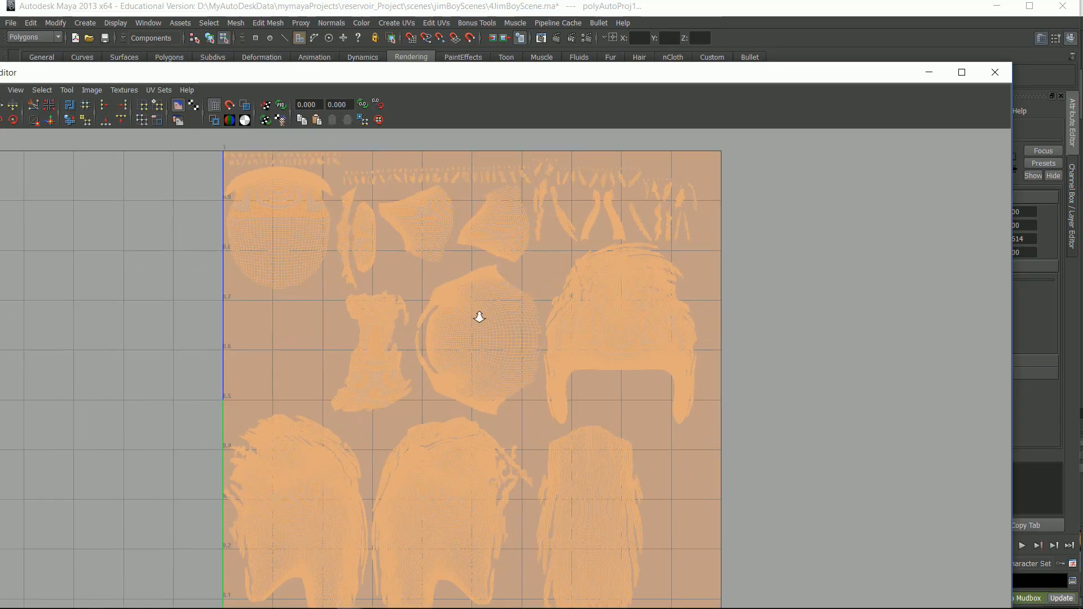
pyautogui.scroll(-2, 478, 315)
pyautogui.scroll(-1, 478, 319)
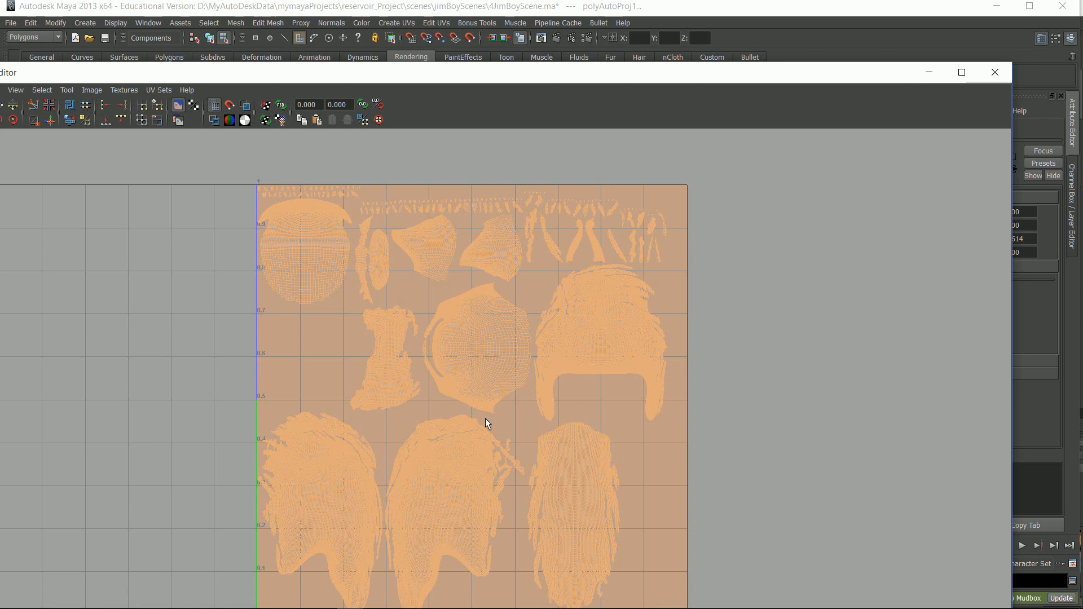
pyautogui.click(995, 72)
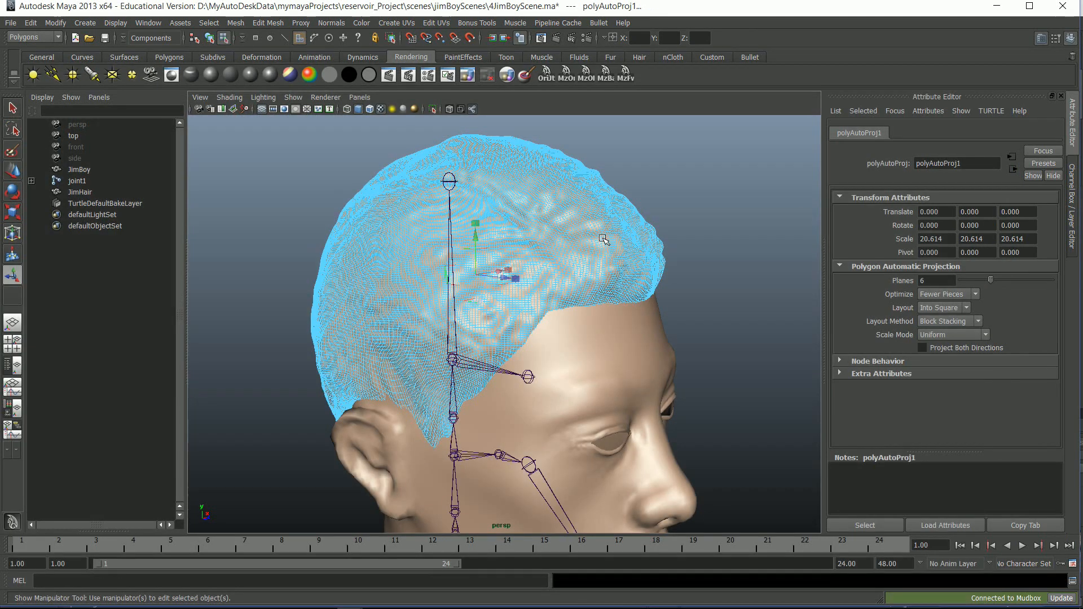
# Return the hair to object mode and select the whole JimHair mesh
pyautogui.click(589, 225)
pyautogui.moveTo(588, 225); pyautogui.dragTo(617, 212, button='right')
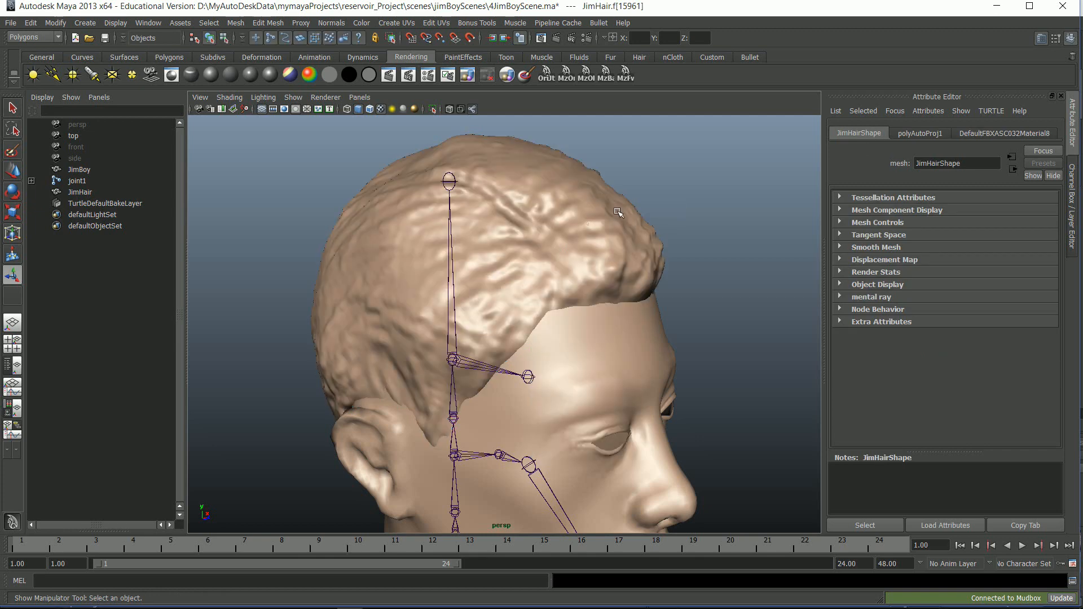
pyautogui.click(594, 229)
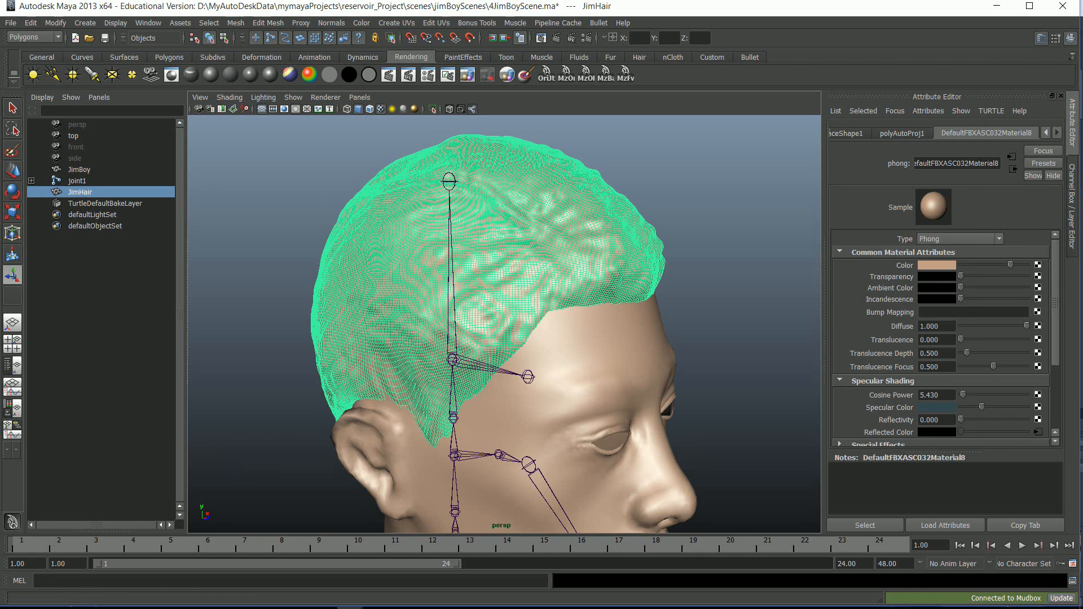
# Switch to Mudbox and delete the JimHair mesh from the scene, keeping the JimBoy head
pyautogui.moveTo(371, 601)
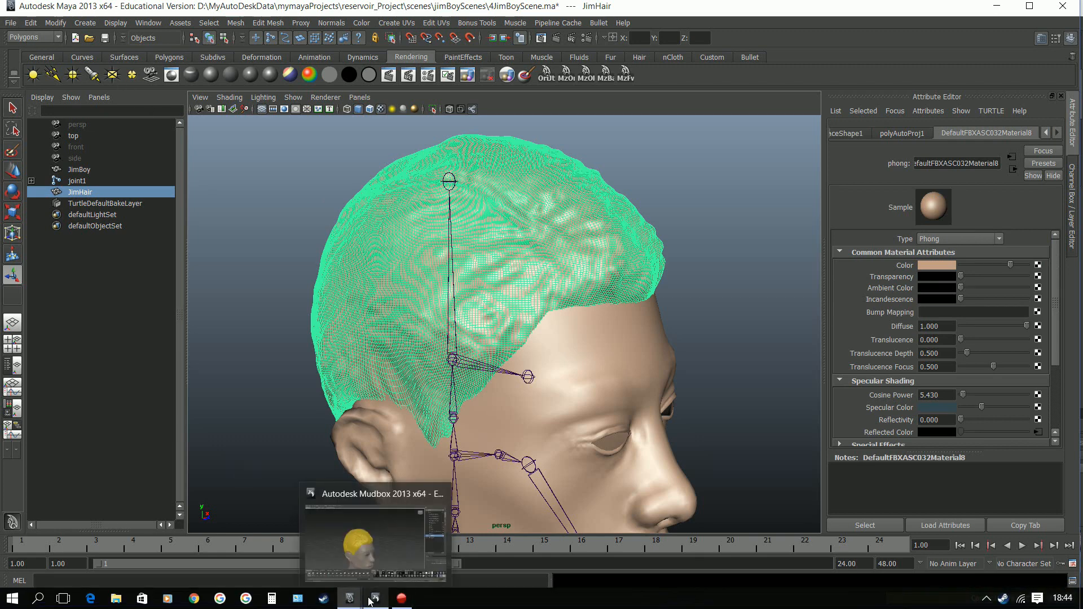
pyautogui.click(391, 560)
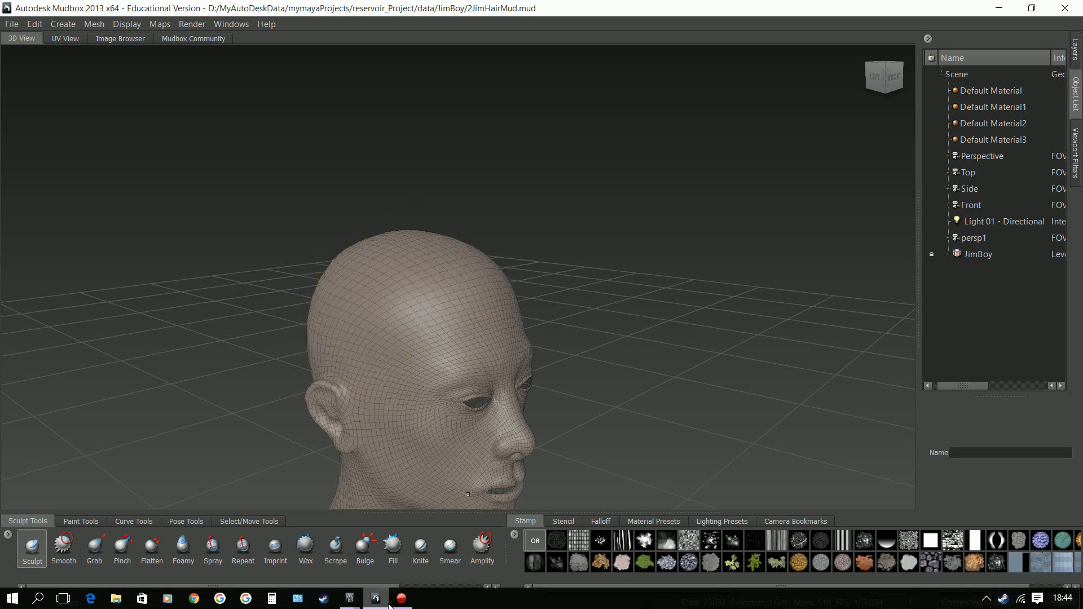
pyautogui.moveTo(384, 604)
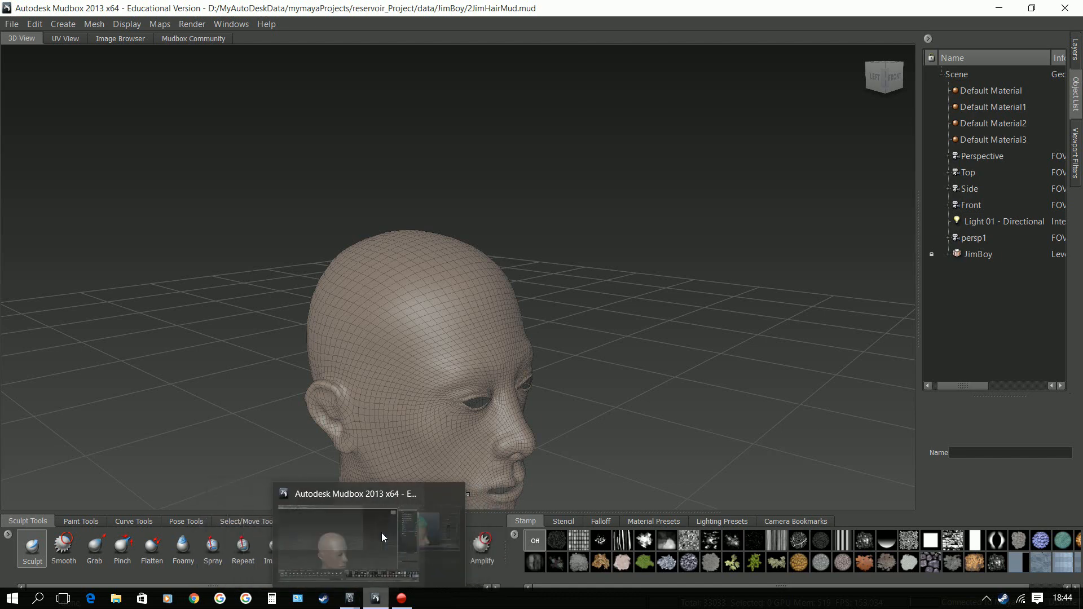
# Switch to Maya and send the selected UV-mapped JimHair mesh to Mudbox, adding it to the current scene
pyautogui.moveTo(350, 604)
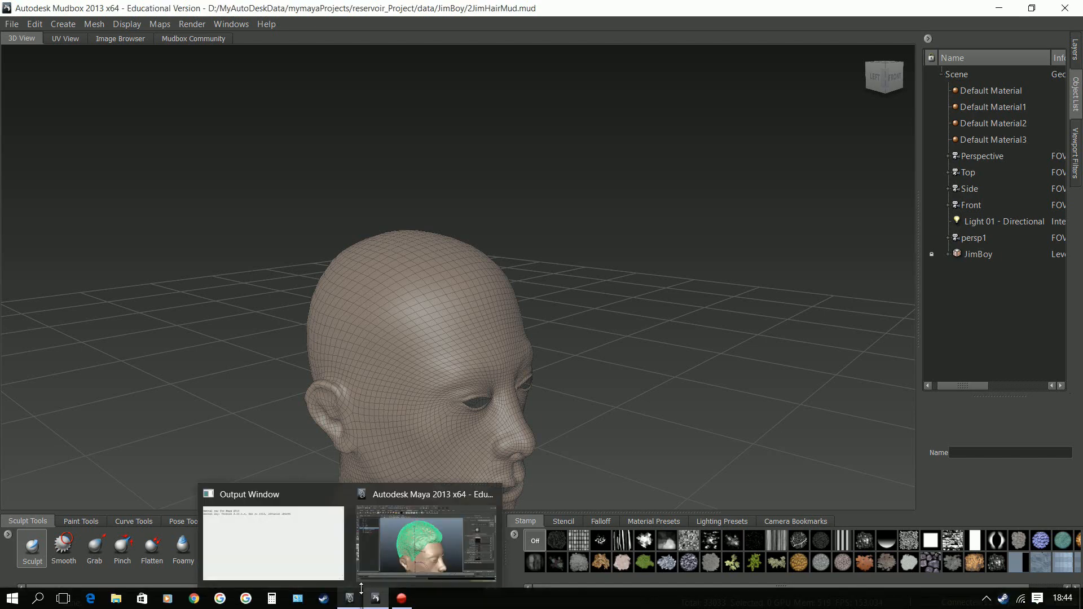
pyautogui.click(396, 549)
pyautogui.click(10, 22)
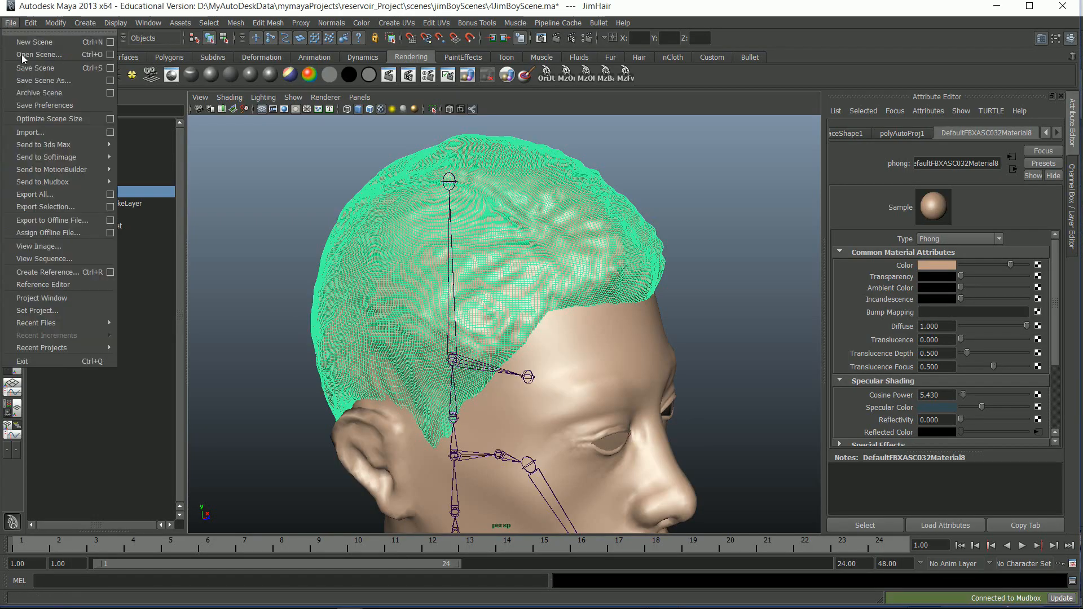
pyautogui.moveTo(50, 183)
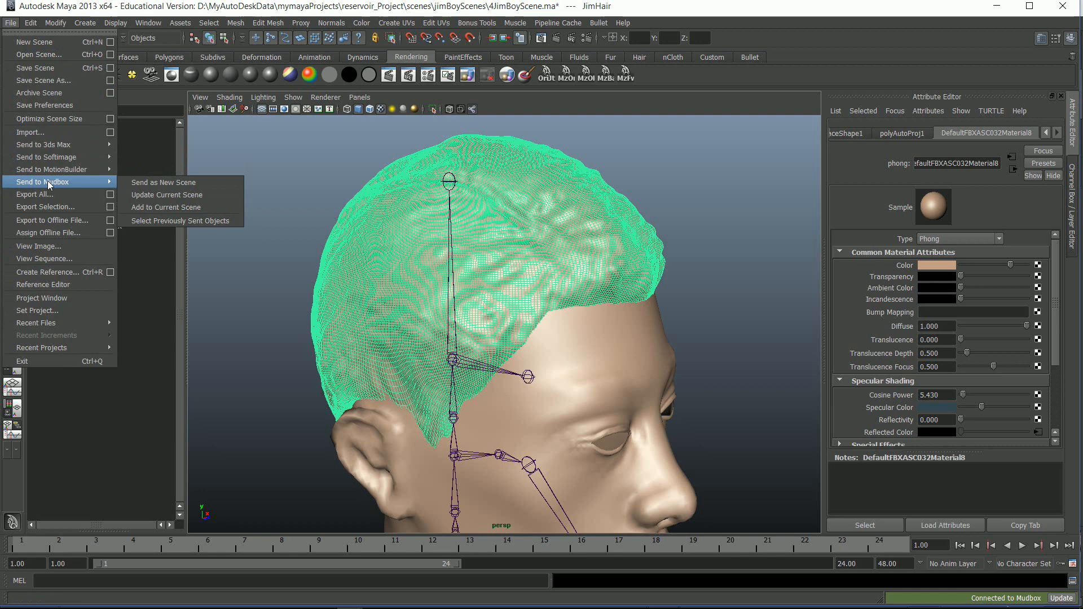
pyautogui.click(166, 207)
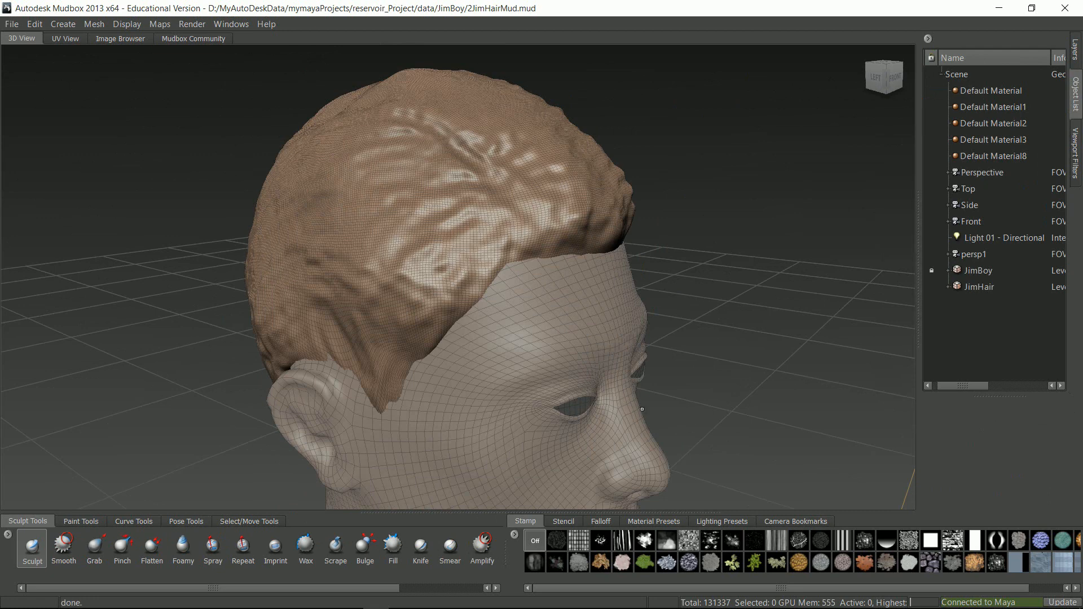
# Check the imported UVs in the UV View, selecting JimHair to examine its own shell layout
pyautogui.click(78, 39)
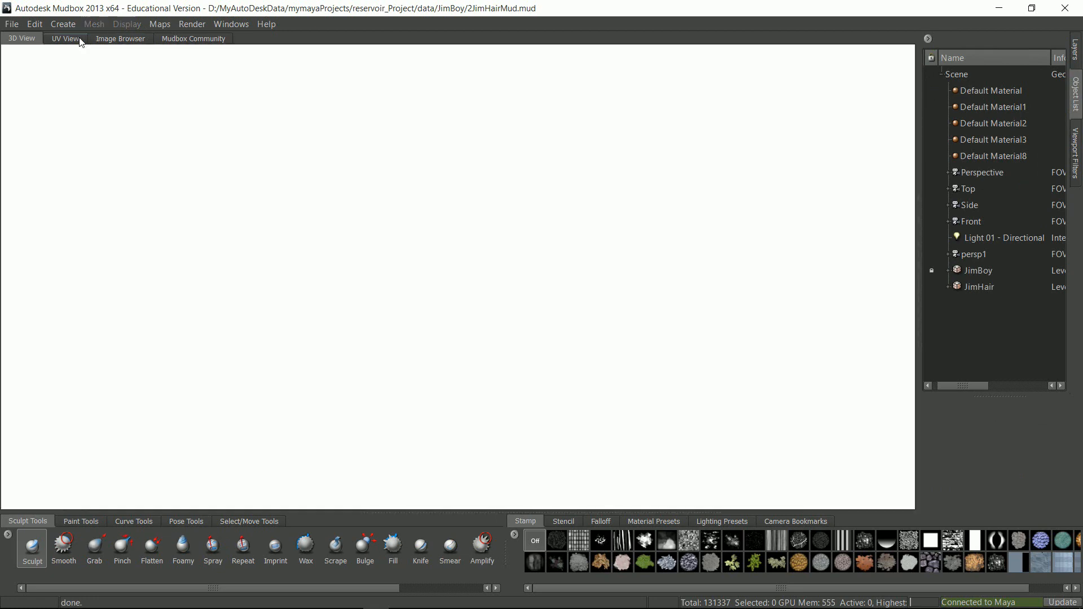
pyautogui.scroll(5, 350, 249)
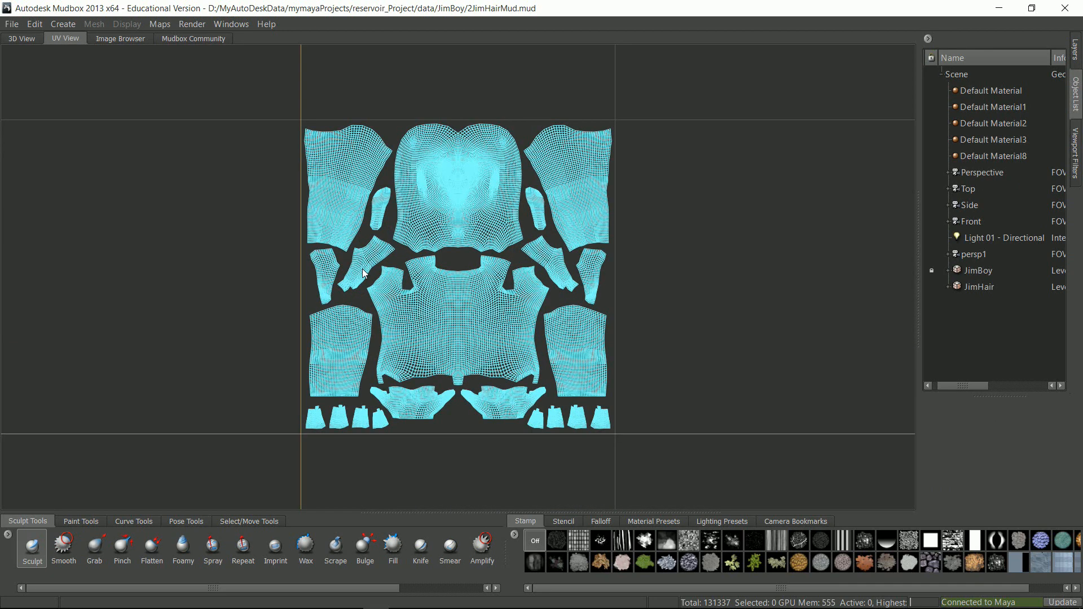
pyautogui.click(31, 40)
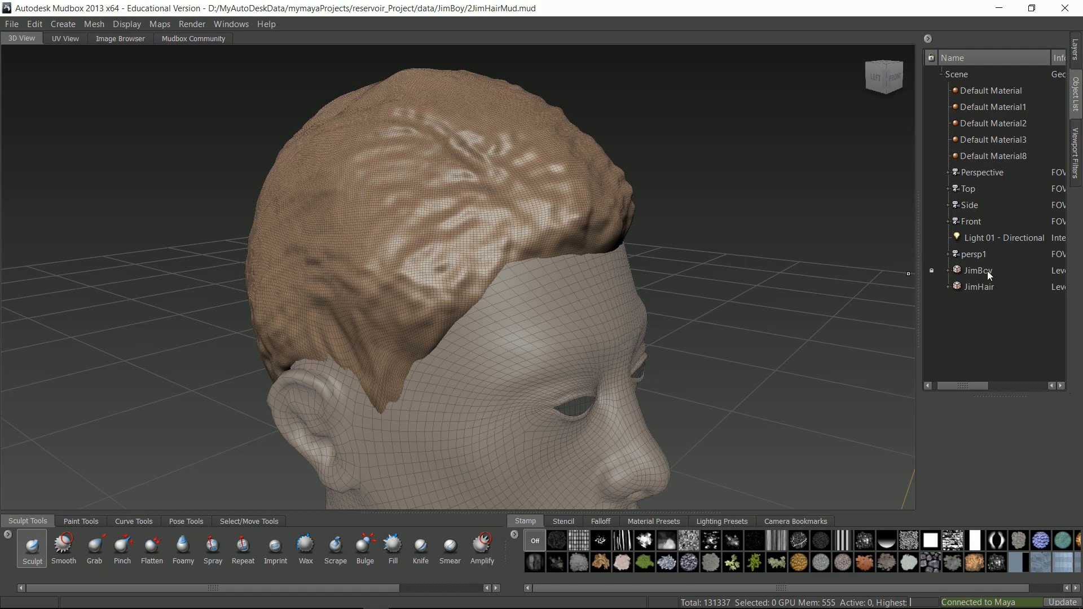
pyautogui.click(974, 288)
pyautogui.click(66, 39)
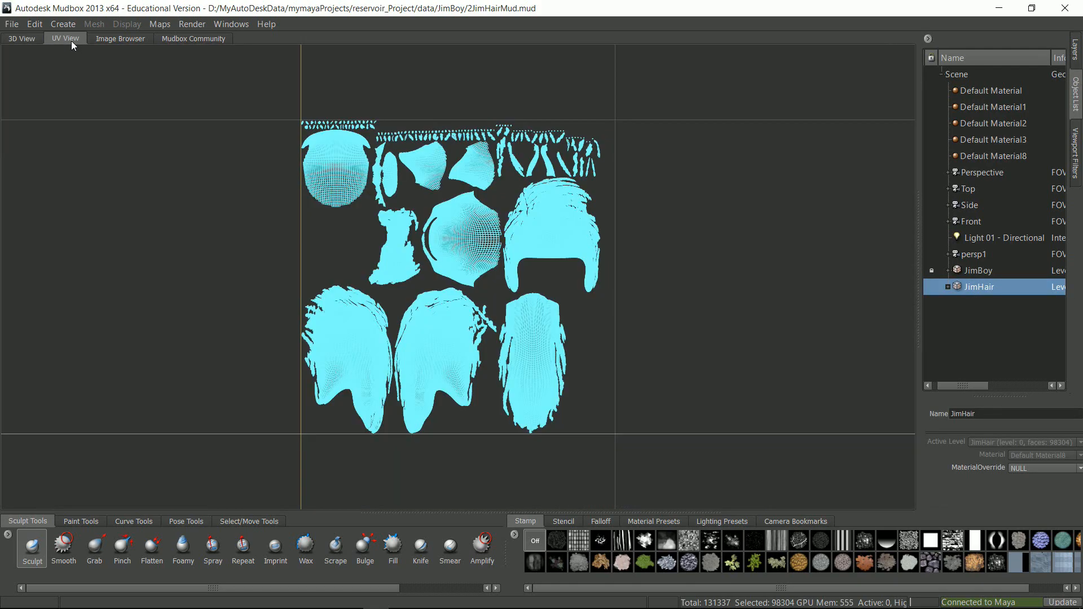
pyautogui.scroll(3, 397, 265)
pyautogui.scroll(-2, 397, 266)
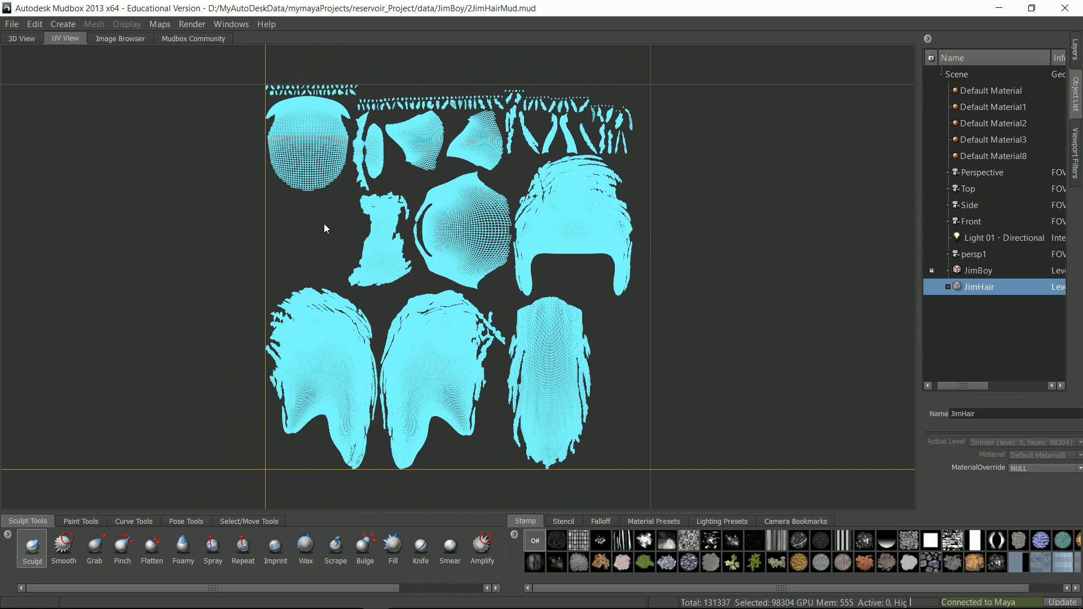
pyautogui.click(25, 39)
pyautogui.keyDown('alt'); pyautogui.moveTo(655, 253); pyautogui.dragTo(639, 237); pyautogui.keyUp('alt')
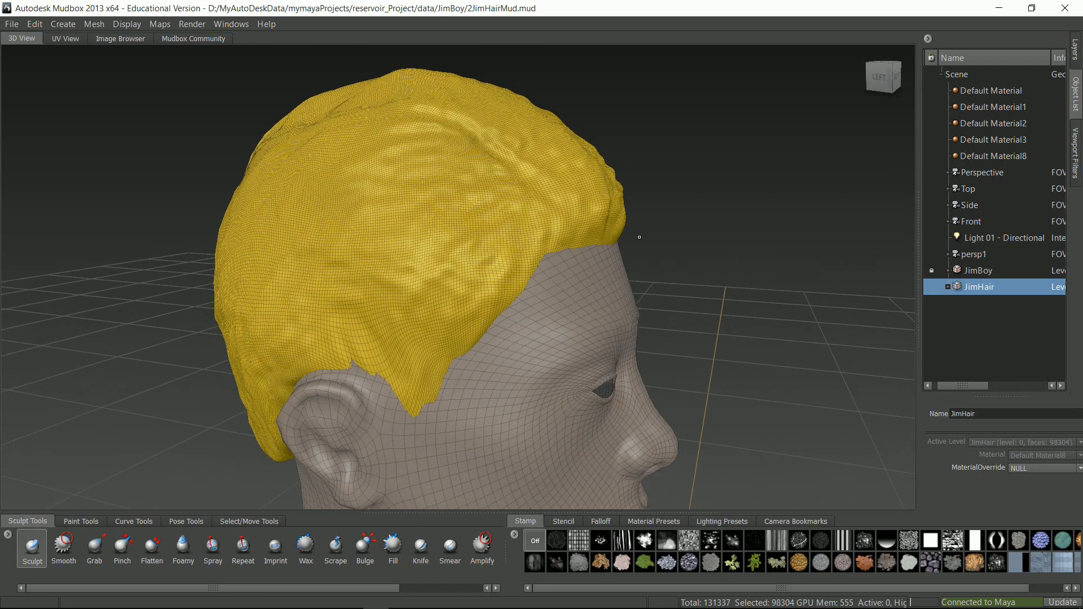
# Add a new Diffuse paint layer to the JimHair material and turn off the wireframe display
pyautogui.click(989, 172)
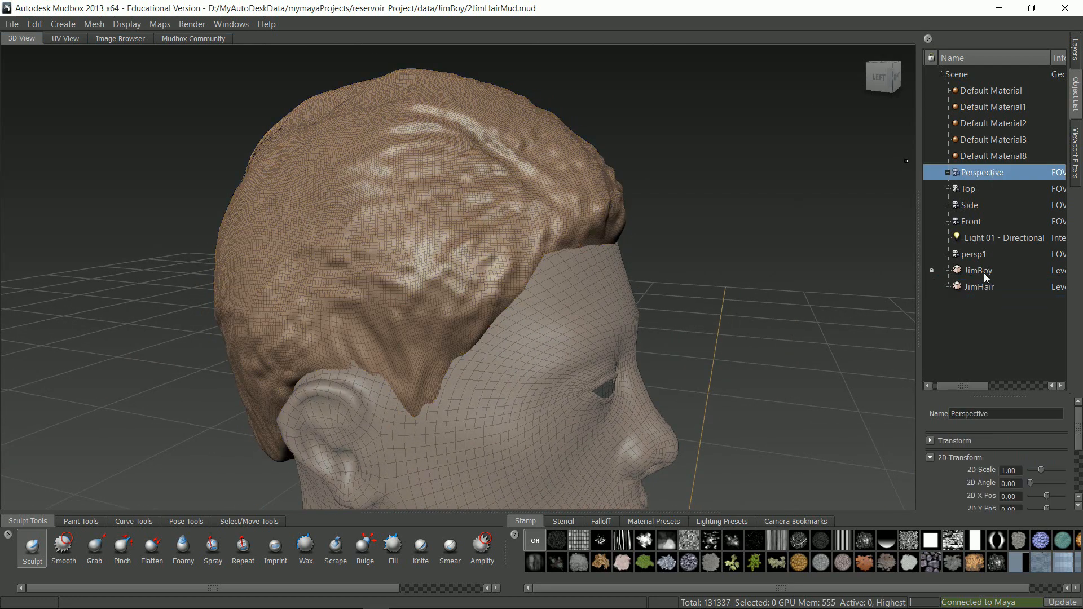
pyautogui.click(1075, 54)
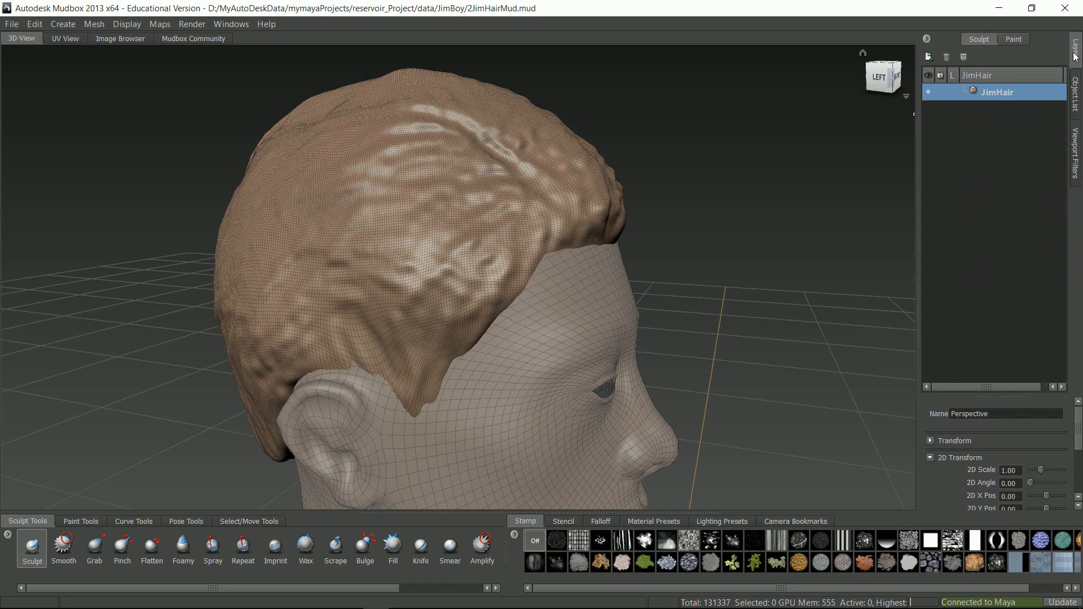
pyautogui.click(1010, 39)
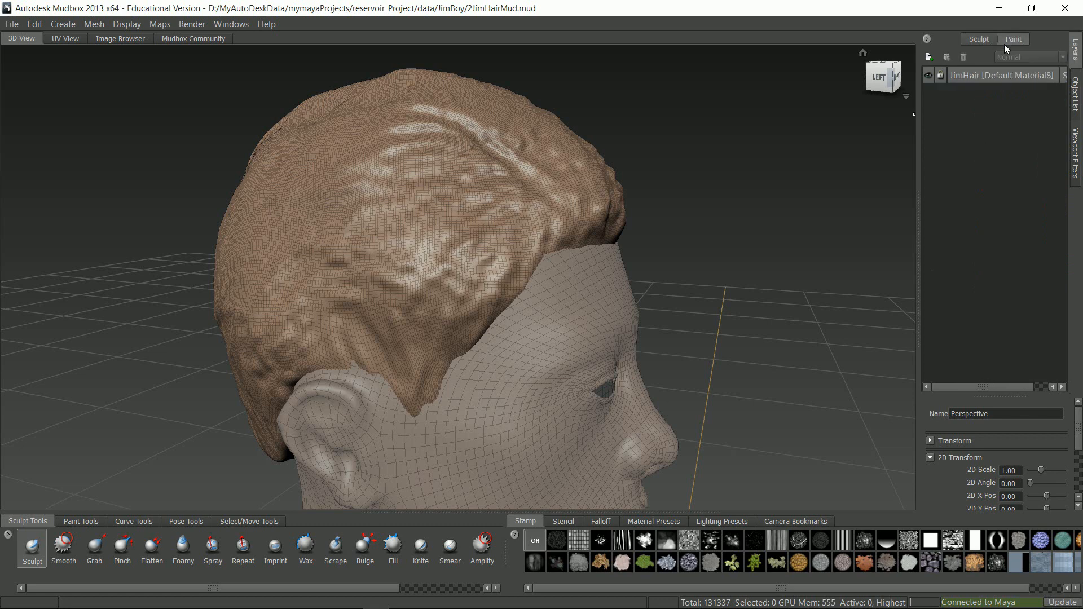
pyautogui.click(930, 58)
pyautogui.click(565, 348)
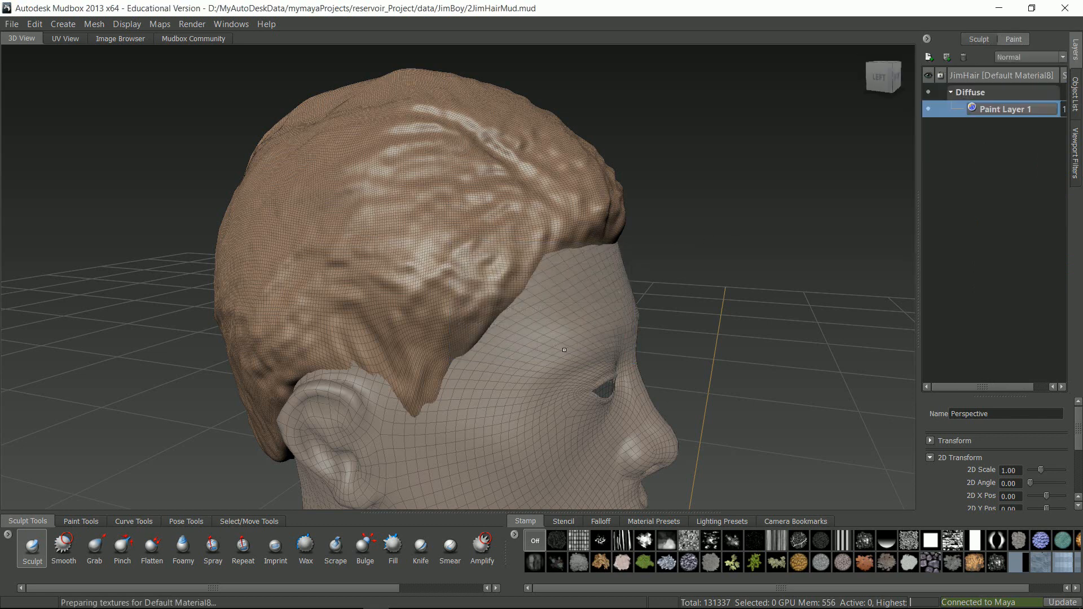
pyautogui.keyDown('alt'); pyautogui.moveTo(567, 235); pyautogui.dragTo(358, 212); pyautogui.keyUp('alt')
pyautogui.press('w')
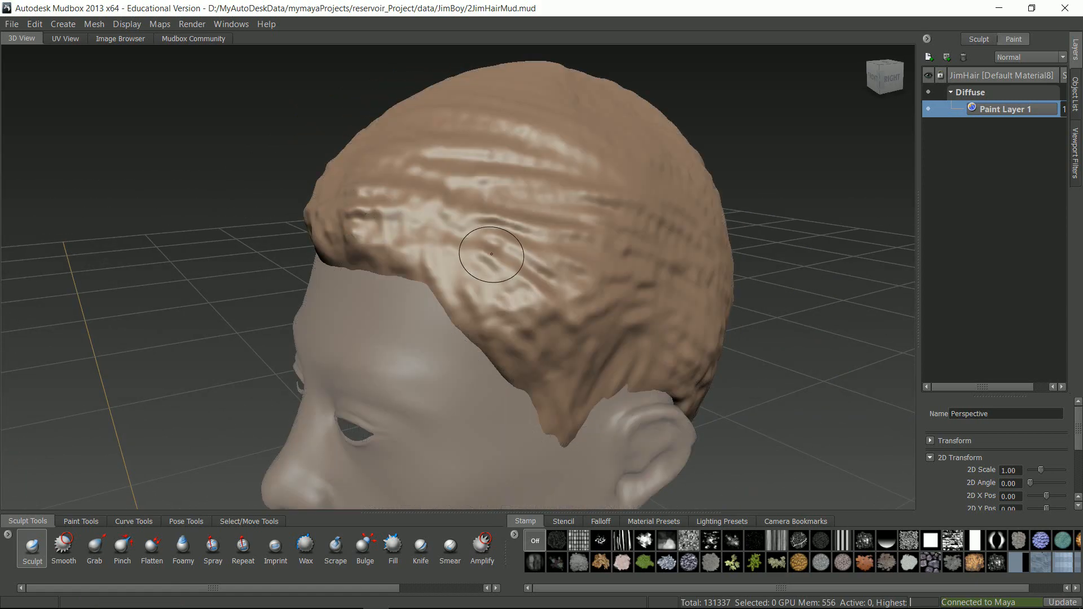
pyautogui.keyDown('alt'); pyautogui.moveTo(492, 254); pyautogui.dragTo(444, 239, button='middle'); pyautogui.keyUp('alt')
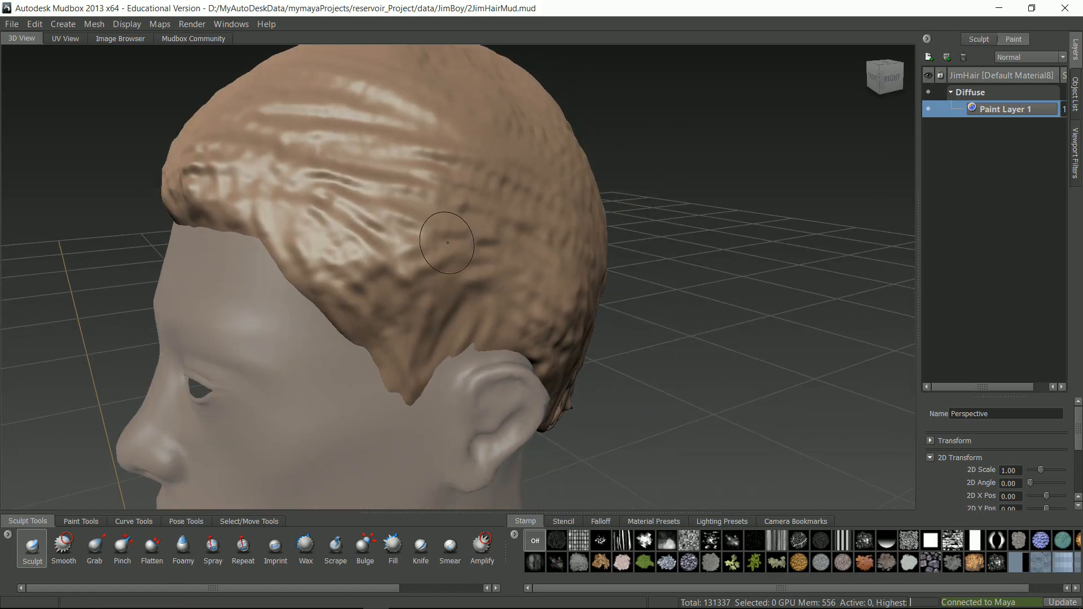
# Paint a first black patch on the side of the hair using the Paint Brush with the vertical-stripe stamp
pyautogui.click(95, 520)
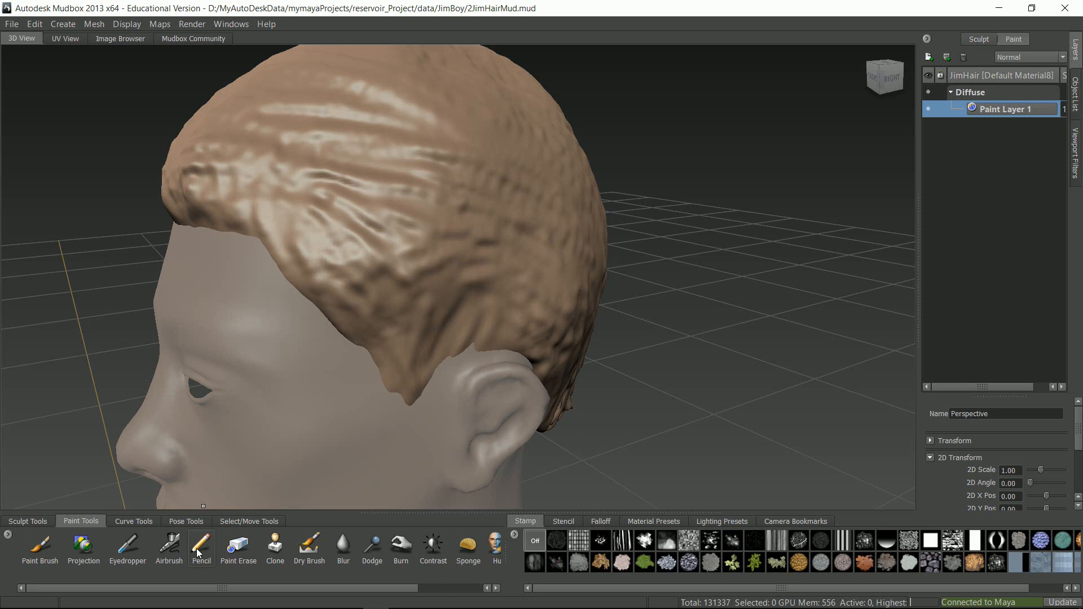
pyautogui.click(47, 558)
pyautogui.click(45, 555)
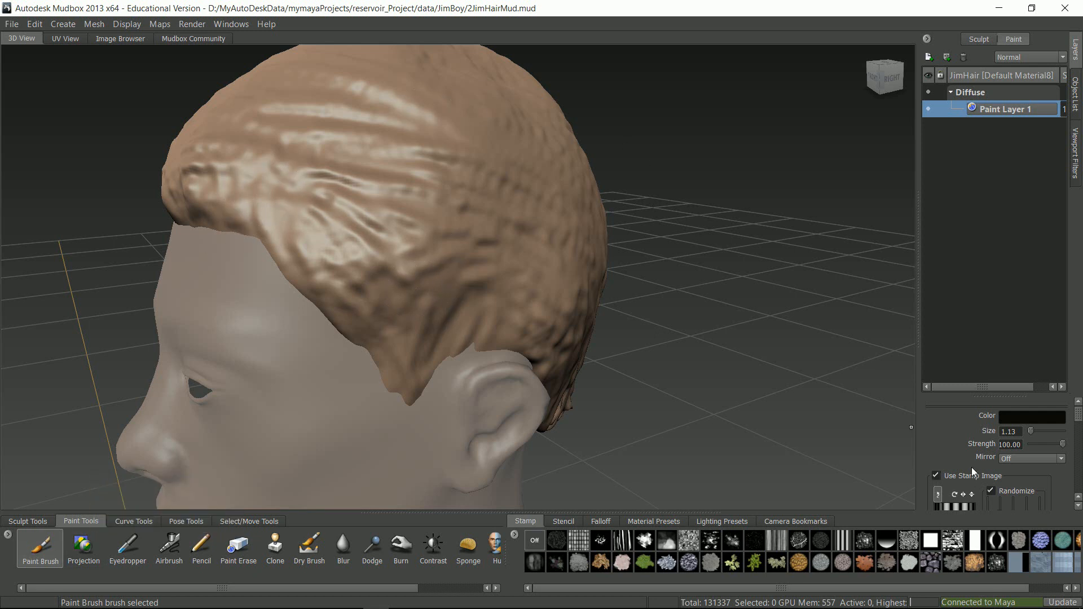
pyautogui.scroll(-2, 1080, 417)
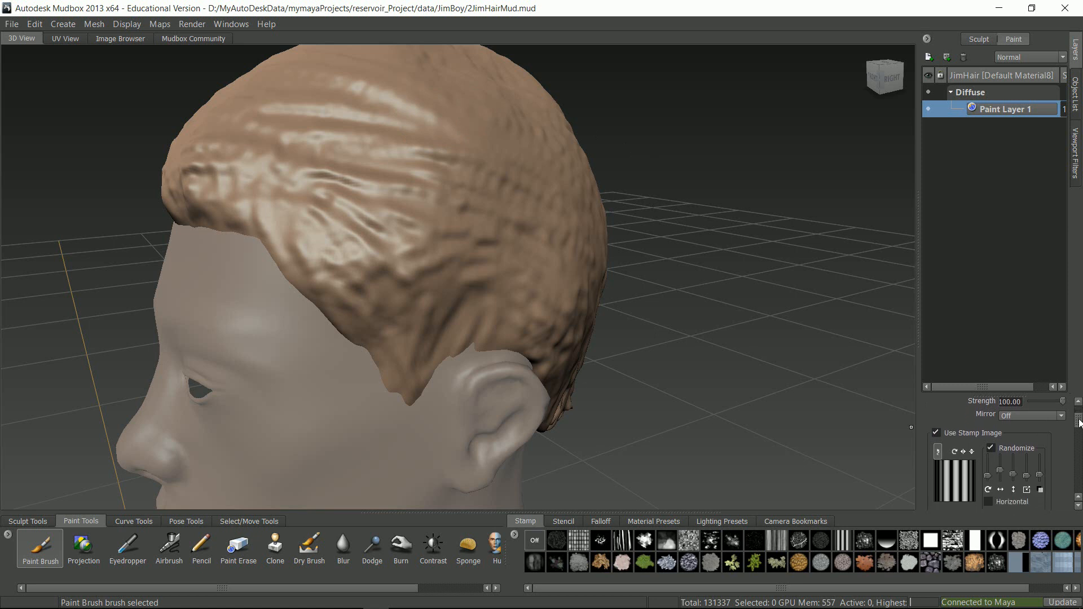
pyautogui.moveTo(343, 193)
pyautogui.mouseDown()
pyautogui.moveTo(508, 248)
pyautogui.moveTo(353, 174)
pyautogui.moveTo(449, 206)
pyautogui.moveTo(530, 212)
pyautogui.moveTo(378, 161)
pyautogui.moveTo(429, 186)
pyautogui.moveTo(316, 196)
pyautogui.mouseUp()
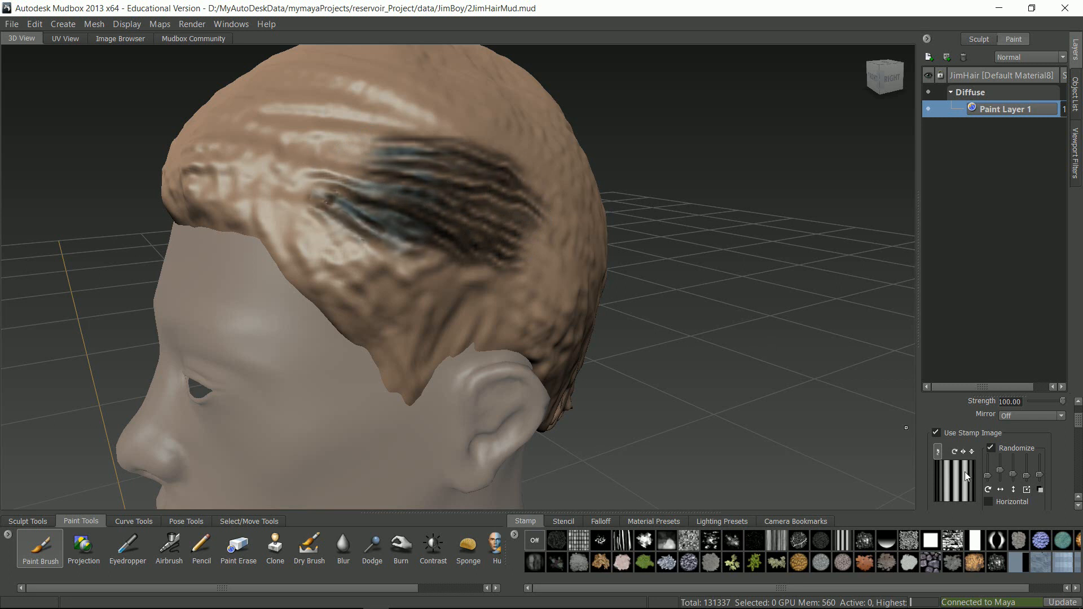
# Try the thin irregular streak stamp along the patch's lower edge, and return to the vertical-stripe stamp for another black stroke
pyautogui.click(623, 541)
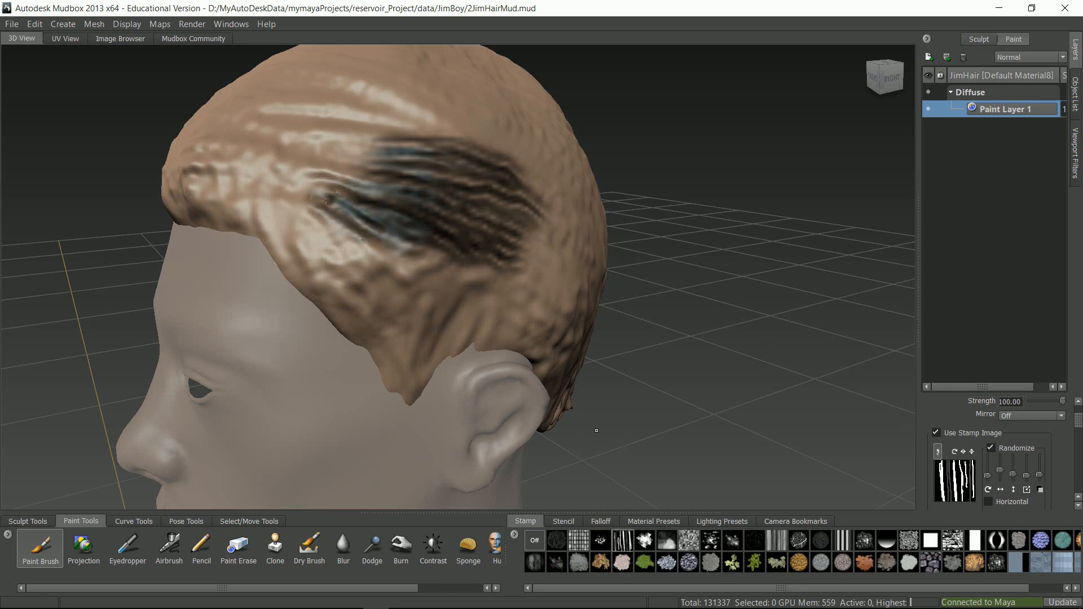
pyautogui.moveTo(365, 214); pyautogui.dragTo(479, 283)
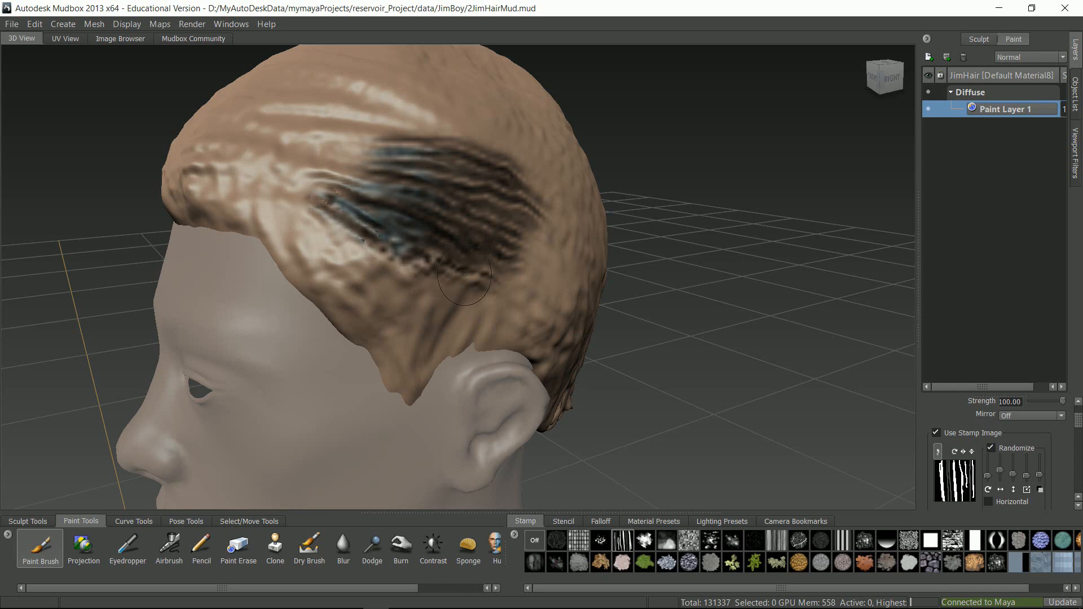
pyautogui.click(843, 540)
pyautogui.moveTo(408, 235); pyautogui.dragTo(483, 305)
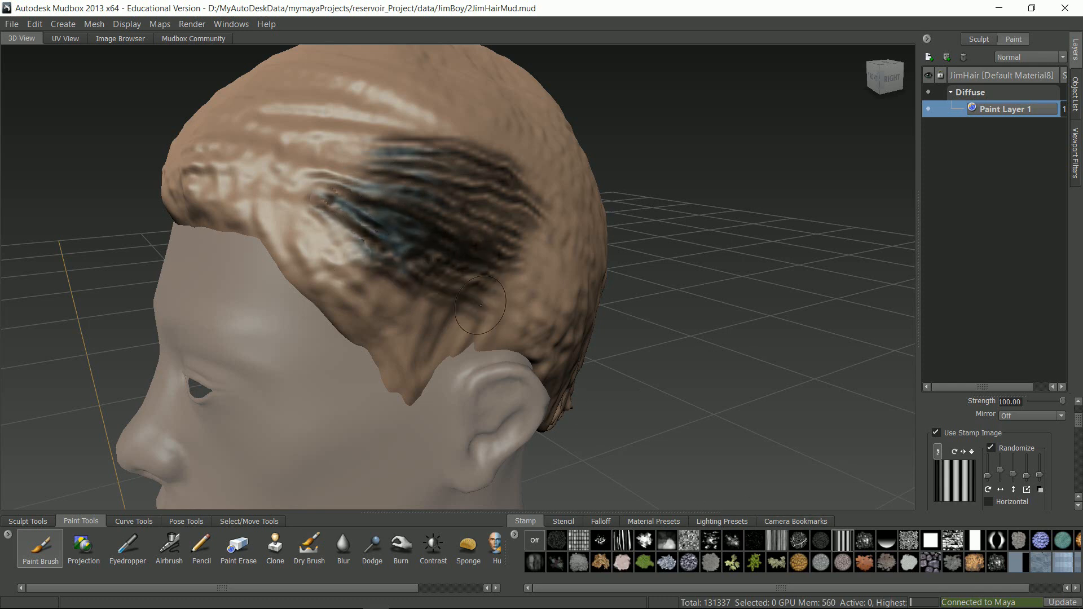
# Extend the black striped paint over the temple, front hairline and sideburn in front of the ear
pyautogui.moveTo(360, 266); pyautogui.dragTo(405, 300)
pyautogui.moveTo(327, 252)
pyautogui.mouseDown()
pyautogui.moveTo(377, 327)
pyautogui.moveTo(405, 342)
pyautogui.moveTo(408, 370)
pyautogui.mouseUp()
pyautogui.moveTo(448, 330); pyautogui.dragTo(432, 357)
pyautogui.moveTo(319, 224); pyautogui.dragTo(368, 309)
pyautogui.moveTo(286, 229); pyautogui.dragTo(358, 312)
pyautogui.moveTo(495, 267)
pyautogui.keyDown('alt'); pyautogui.mouseDown()
pyautogui.moveTo(367, 229)
pyautogui.moveTo(423, 306)
pyautogui.mouseUp(); pyautogui.keyUp('alt')
pyautogui.moveTo(316, 258); pyautogui.dragTo(399, 299)
pyautogui.moveTo(320, 267)
pyautogui.mouseDown()
pyautogui.moveTo(337, 292)
pyautogui.moveTo(401, 303)
pyautogui.moveTo(329, 317)
pyautogui.moveTo(324, 334)
pyautogui.mouseUp()
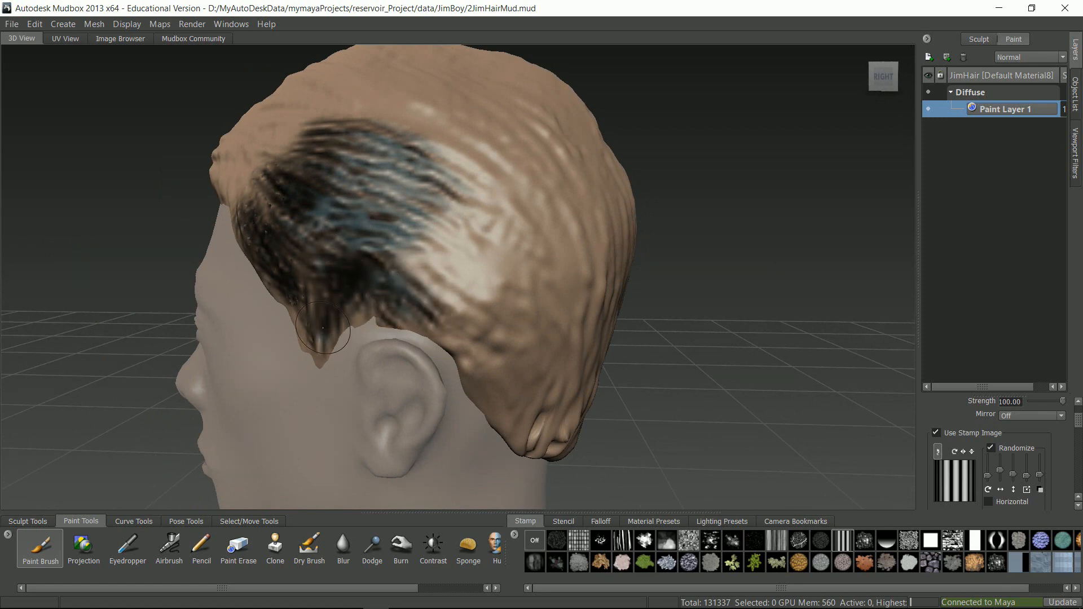
# Paint black striped strokes across the side hair above the ear, sweeping backward and down behind it
pyautogui.moveTo(427, 264); pyautogui.dragTo(497, 338)
pyautogui.moveTo(389, 251); pyautogui.dragTo(458, 298)
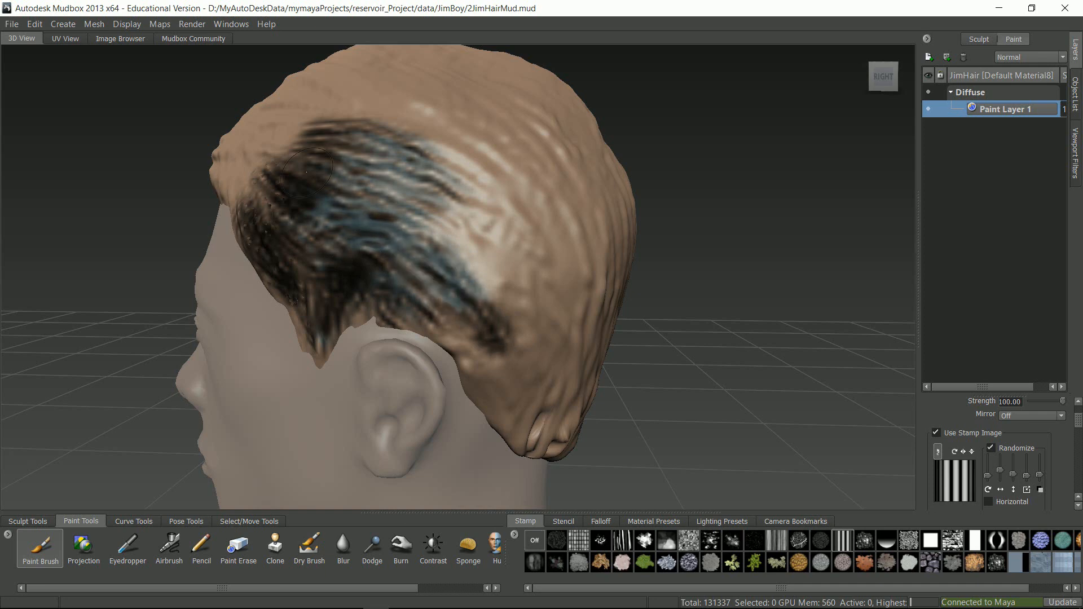
pyautogui.moveTo(325, 160); pyautogui.dragTo(433, 231)
pyautogui.moveTo(363, 169); pyautogui.dragTo(457, 258)
pyautogui.moveTo(464, 214); pyautogui.dragTo(505, 322)
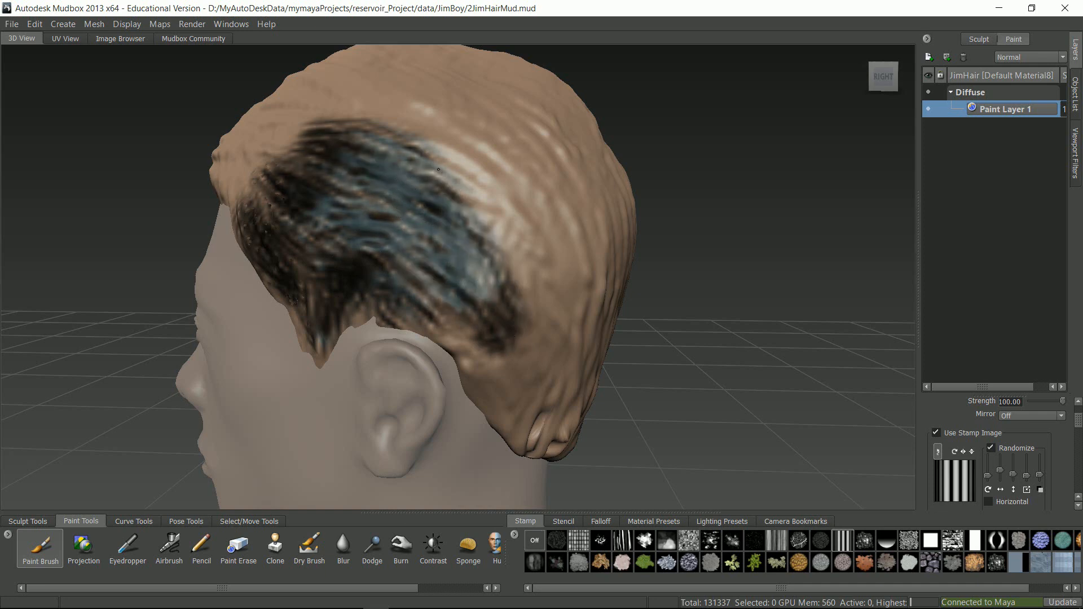
pyautogui.moveTo(457, 186); pyautogui.dragTo(521, 330)
pyautogui.moveTo(487, 212); pyautogui.dragTo(510, 355)
pyautogui.moveTo(468, 172); pyautogui.dragTo(526, 351)
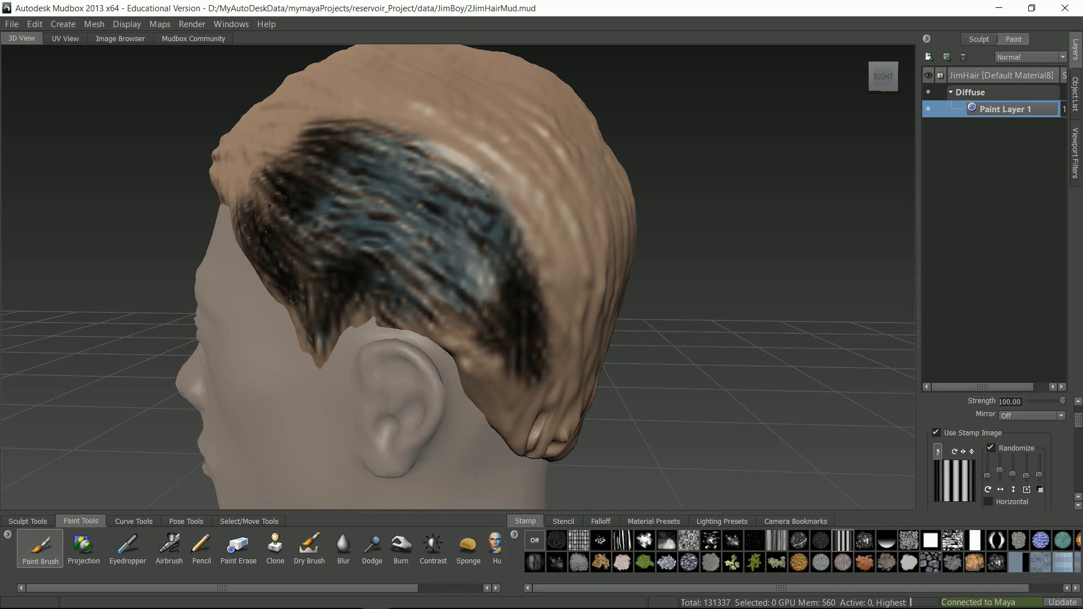
pyautogui.moveTo(496, 201); pyautogui.dragTo(520, 297)
pyautogui.moveTo(520, 175)
pyautogui.mouseDown()
pyautogui.moveTo(556, 361)
pyautogui.moveTo(502, 272)
pyautogui.mouseUp()
pyautogui.moveTo(485, 191); pyautogui.dragTo(515, 310)
# Cover the lower hair edge behind the ear with black strokes, working toward the back of the head
pyautogui.moveTo(422, 271)
pyautogui.mouseDown()
pyautogui.moveTo(447, 355)
pyautogui.moveTo(486, 396)
pyautogui.mouseUp()
pyautogui.moveTo(448, 333); pyautogui.dragTo(484, 404)
pyautogui.moveTo(492, 361); pyautogui.dragTo(504, 430)
pyautogui.moveTo(529, 244); pyautogui.dragTo(531, 414)
pyautogui.moveTo(546, 162)
pyautogui.mouseDown()
pyautogui.moveTo(562, 288)
pyautogui.moveTo(551, 422)
pyautogui.moveTo(549, 240)
pyautogui.moveTo(566, 350)
pyautogui.moveTo(486, 339)
pyautogui.mouseUp()
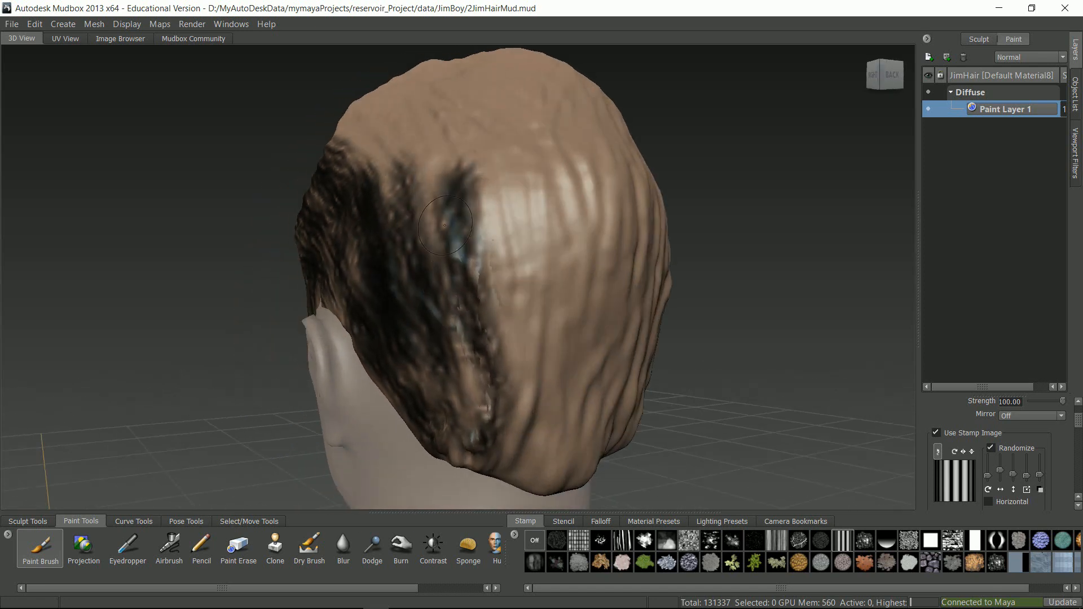
# Paint long downward black strokes over the back of the hair, from below the crown to the nape
pyautogui.moveTo(434, 203); pyautogui.dragTo(451, 440)
pyautogui.moveTo(481, 176); pyautogui.dragTo(495, 436)
pyautogui.moveTo(502, 242); pyautogui.dragTo(520, 446)
pyautogui.moveTo(530, 339); pyautogui.dragTo(500, 483)
pyautogui.moveTo(536, 186); pyautogui.dragTo(547, 474)
pyautogui.moveTo(468, 161)
pyautogui.mouseDown()
pyautogui.moveTo(496, 254)
pyautogui.moveTo(541, 339)
pyautogui.mouseUp()
pyautogui.moveTo(533, 220); pyautogui.dragTo(545, 400)
pyautogui.moveTo(562, 299); pyautogui.dragTo(575, 445)
pyautogui.moveTo(491, 169)
pyautogui.mouseDown()
pyautogui.moveTo(536, 206)
pyautogui.moveTo(556, 417)
pyautogui.mouseUp()
pyautogui.moveTo(564, 214); pyautogui.dragTo(570, 398)
pyautogui.moveTo(586, 197); pyautogui.dragTo(584, 407)
pyautogui.moveTo(471, 203); pyautogui.dragTo(480, 245)
# Darken the middle of the back hair with downward strokes converging on the nape
pyautogui.moveTo(553, 271)
pyautogui.keyDown('alt'); pyautogui.mouseDown()
pyautogui.moveTo(476, 248)
pyautogui.moveTo(479, 431)
pyautogui.mouseUp(); pyautogui.keyUp('alt')
pyautogui.moveTo(493, 242); pyautogui.dragTo(486, 429)
pyautogui.moveTo(514, 286); pyautogui.dragTo(483, 437)
pyautogui.moveTo(550, 219)
pyautogui.mouseDown()
pyautogui.moveTo(489, 423)
pyautogui.moveTo(492, 487)
pyautogui.mouseUp()
pyautogui.moveTo(584, 192); pyautogui.dragTo(527, 451)
pyautogui.moveTo(538, 271); pyautogui.dragTo(497, 491)
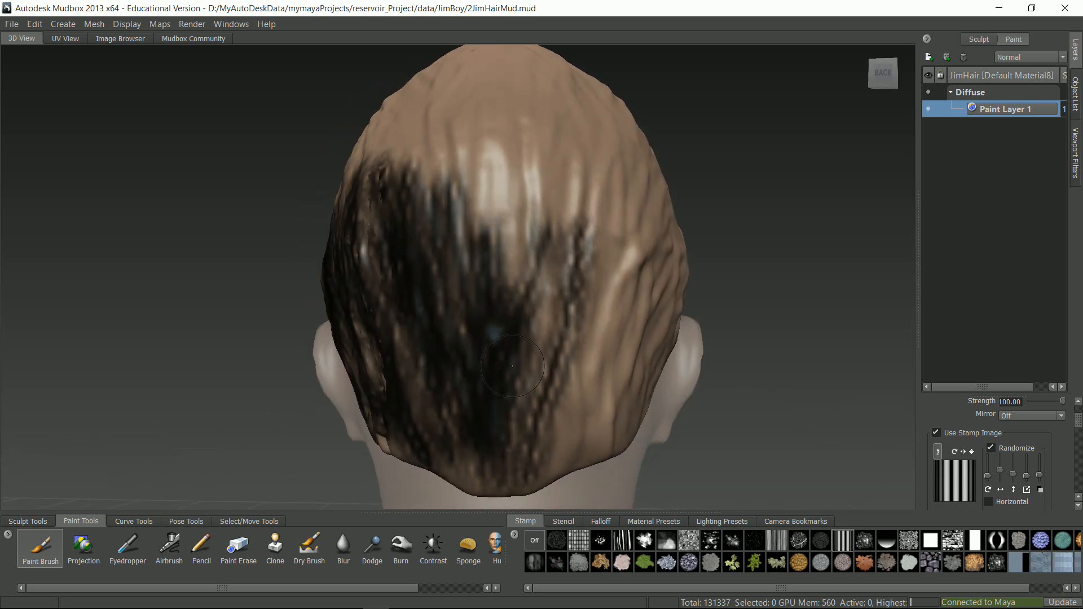
pyautogui.moveTo(512, 367); pyautogui.dragTo(488, 488)
# Fill the lighter gaps below the crown on the back of the hair with more black strokes
pyautogui.keyDown('alt'); pyautogui.moveTo(455, 383); pyautogui.dragTo(556, 398); pyautogui.keyUp('alt')
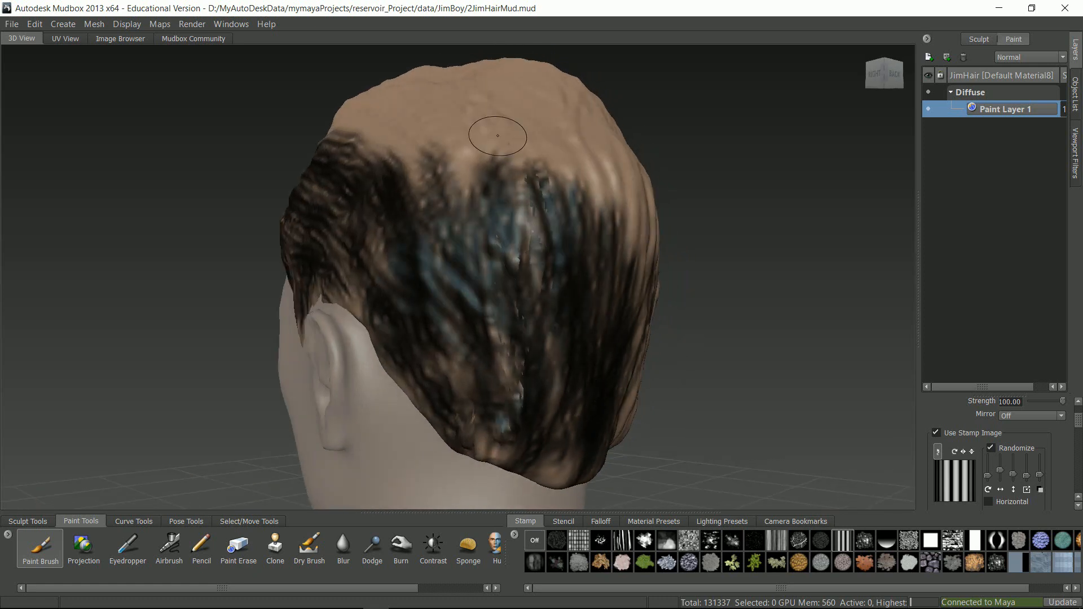
pyautogui.moveTo(496, 135); pyautogui.dragTo(555, 349)
pyautogui.moveTo(526, 211); pyautogui.dragTo(546, 361)
pyautogui.keyDown('alt'); pyautogui.moveTo(546, 338); pyautogui.dragTo(601, 339, button='right'); pyautogui.keyUp('alt')
pyautogui.moveTo(542, 218); pyautogui.dragTo(499, 406)
pyautogui.keyDown('alt'); pyautogui.moveTo(531, 314); pyautogui.dragTo(322, 478); pyautogui.keyUp('alt')
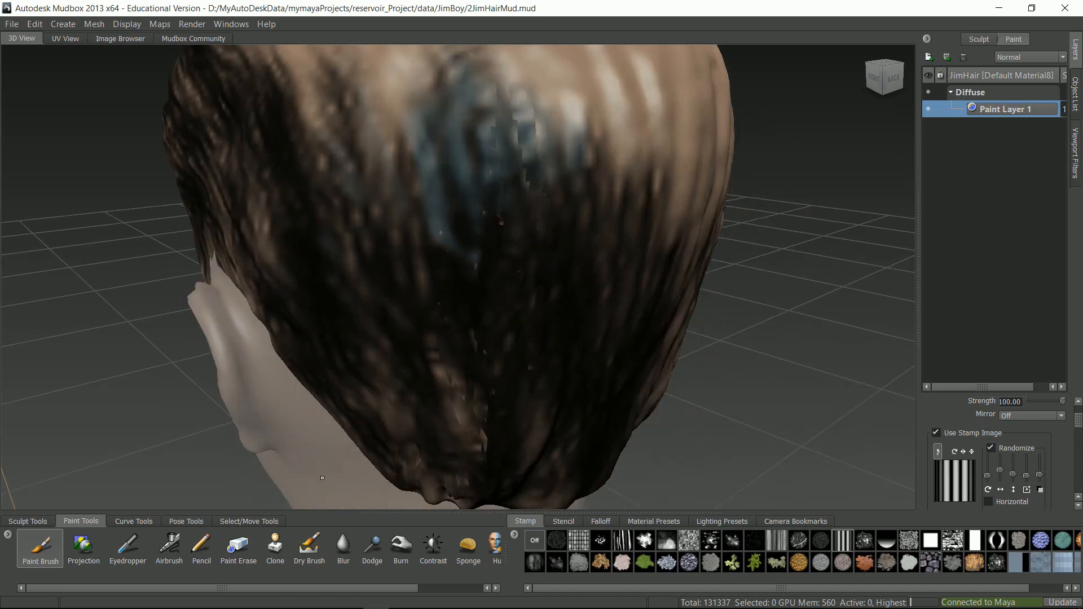
# Add a new sculpt layer to JimHair and smooth the rough middle of the back hair with the Smooth tool
pyautogui.click(27, 521)
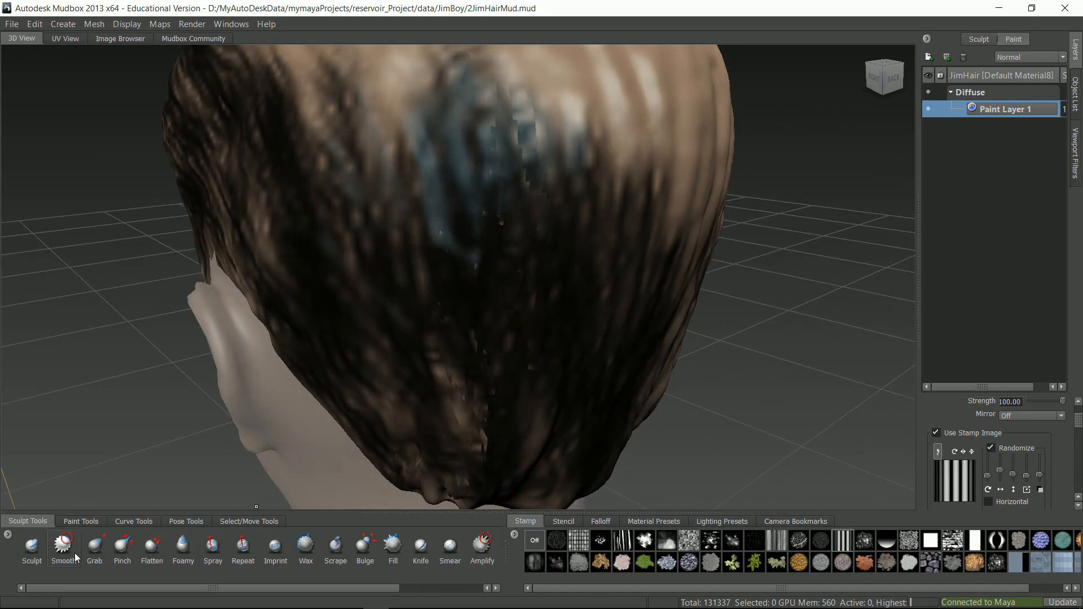
pyautogui.click(980, 40)
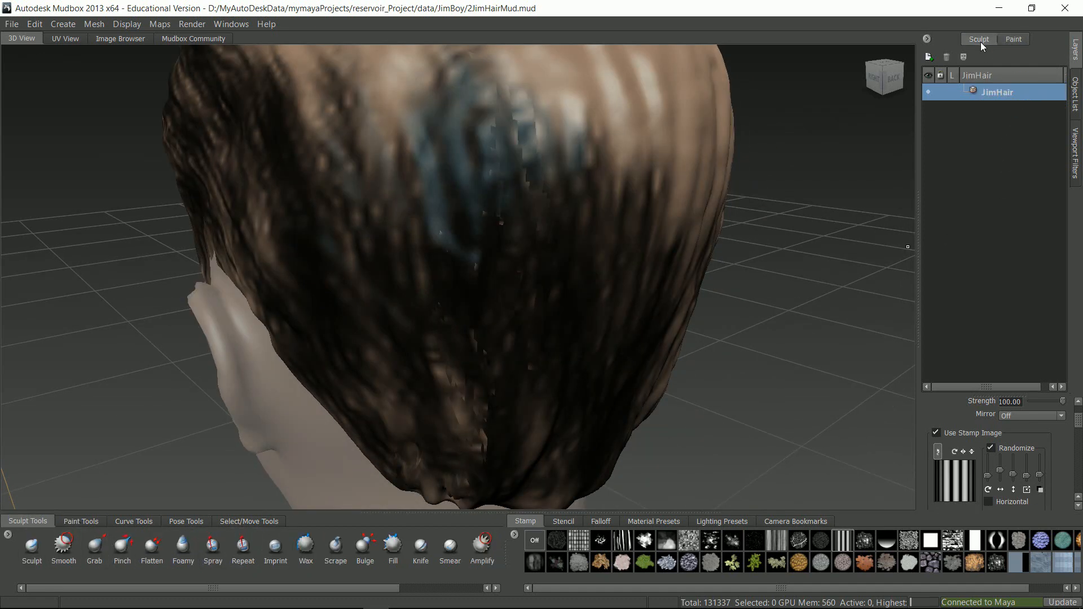
pyautogui.click(928, 57)
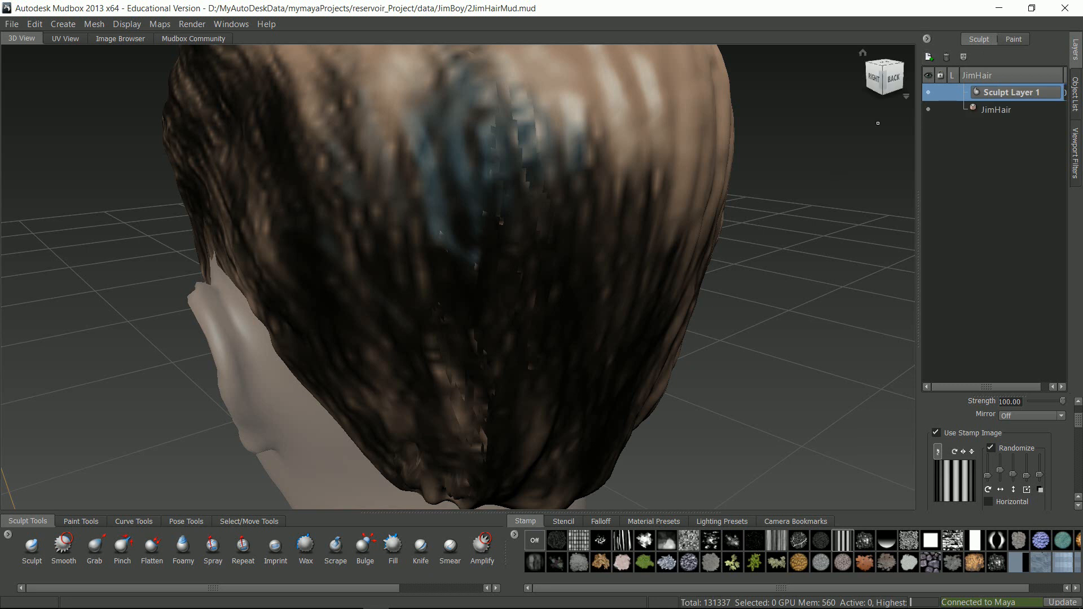
pyautogui.click(64, 545)
pyautogui.moveTo(456, 242); pyautogui.dragTo(465, 337)
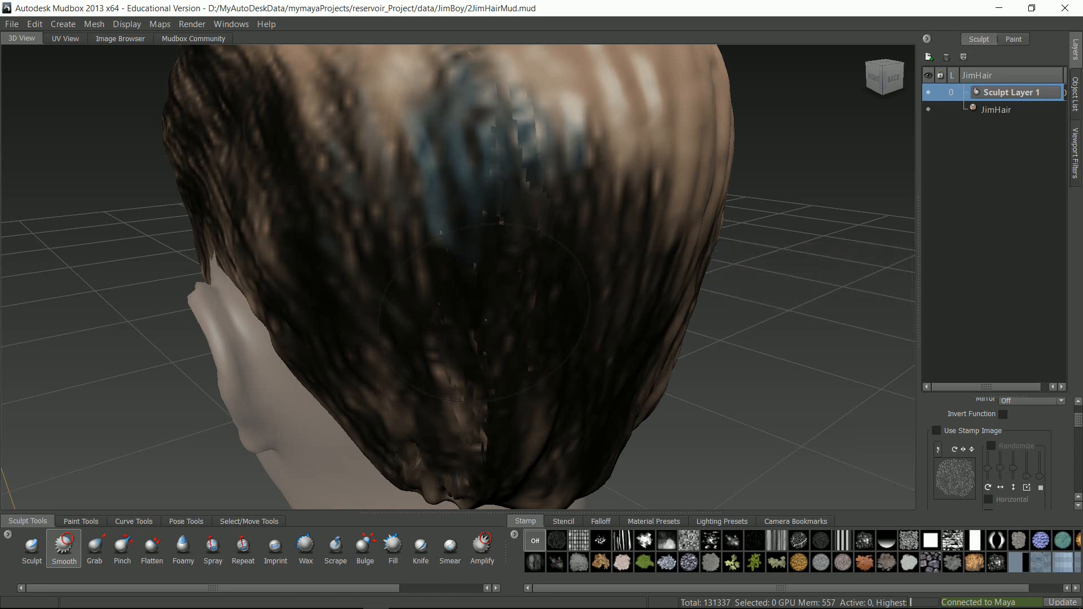
# Set the Smooth strength to 100 and try smoothing the jagged seam running down the back of the hair
pyautogui.keyDown('alt'); pyautogui.moveTo(480, 270); pyautogui.dragTo(513, 226); pyautogui.keyUp('alt')
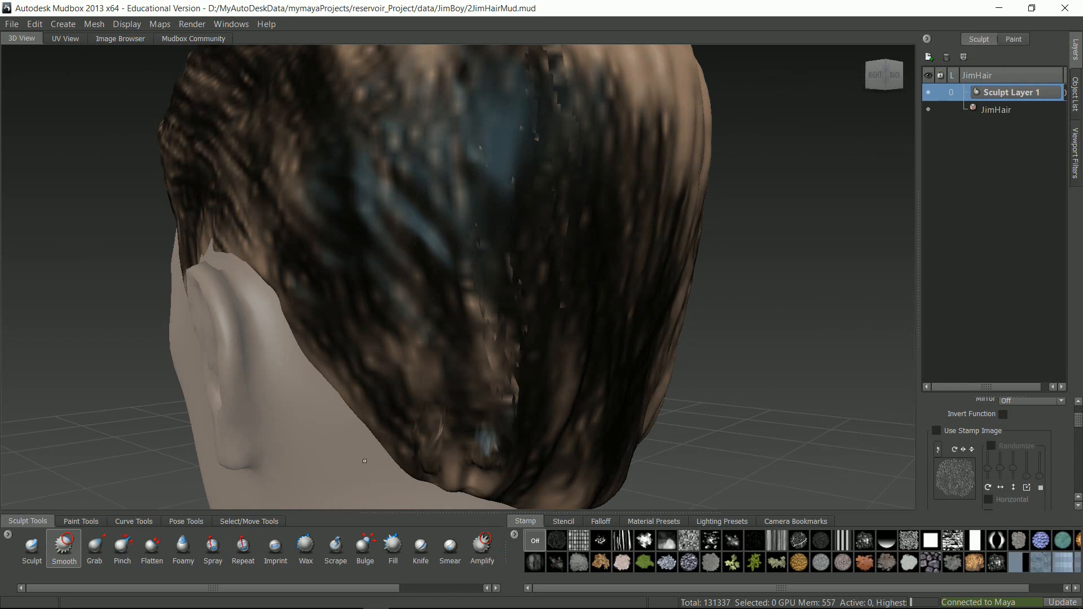
pyautogui.scroll(2, 982, 426)
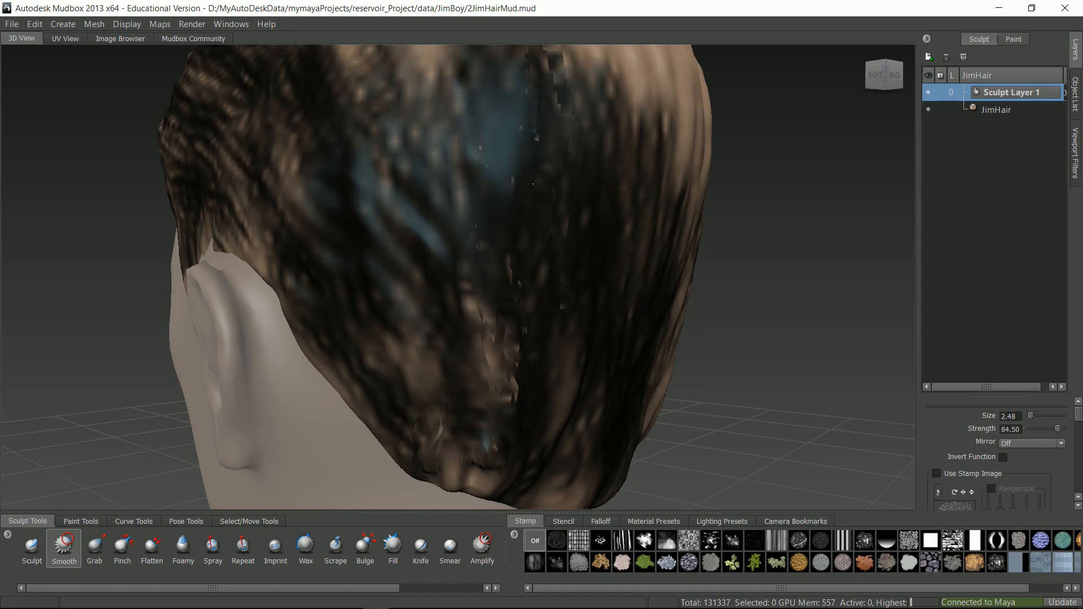
pyautogui.keyDown('alt'); pyautogui.moveTo(531, 171); pyautogui.dragTo(420, 234); pyautogui.keyUp('alt')
pyautogui.keyDown('alt'); pyautogui.moveTo(468, 199); pyautogui.dragTo(577, 248); pyautogui.keyUp('alt')
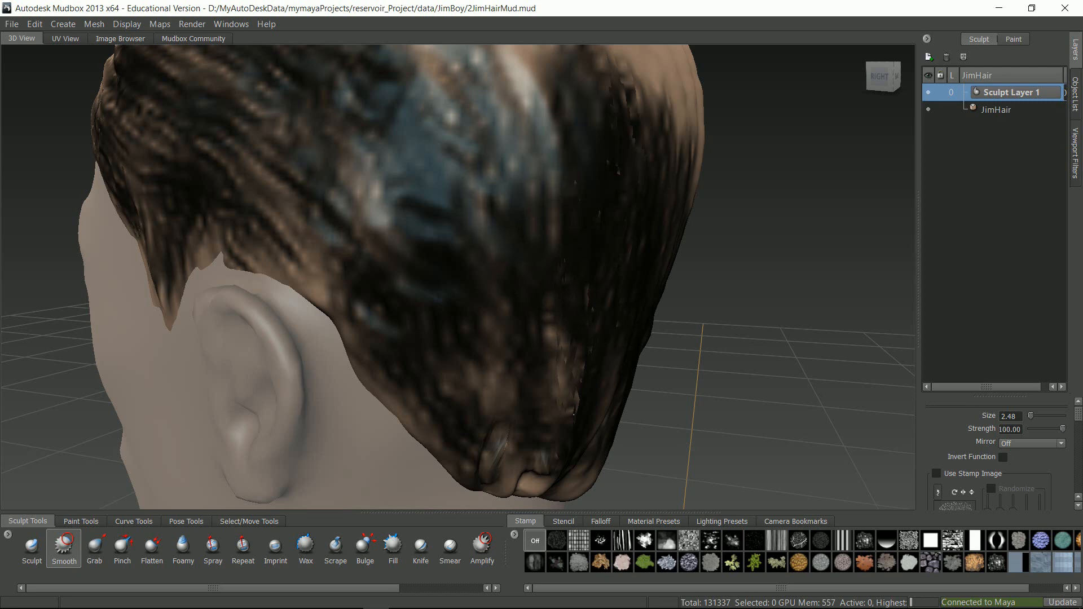
pyautogui.keyDown('alt'); pyautogui.moveTo(572, 298); pyautogui.dragTo(442, 242); pyautogui.keyUp('alt')
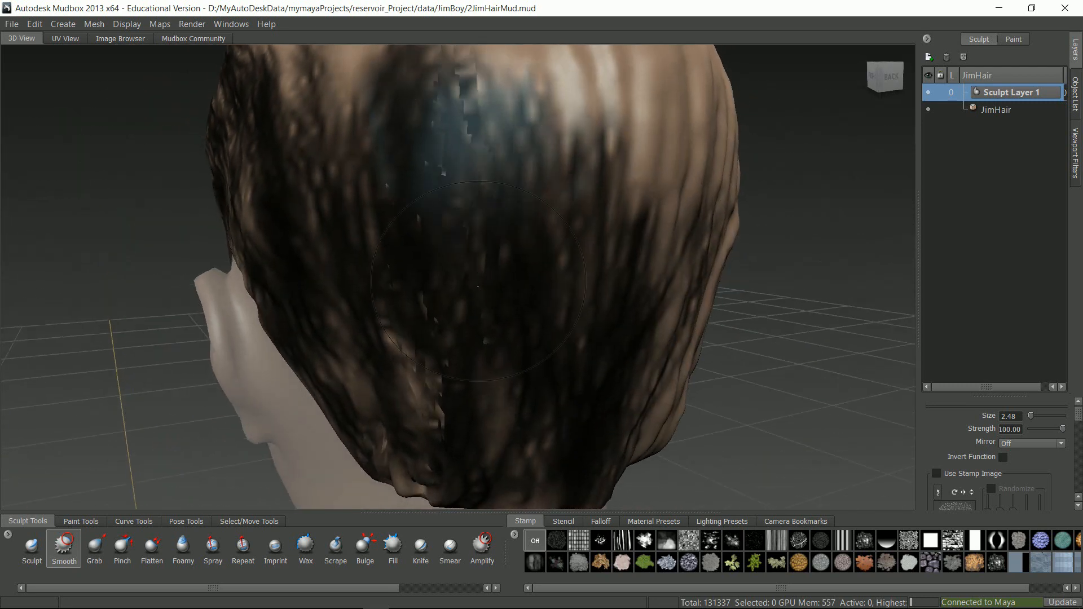
# Check the JimHair base layer and Sculpt Layer 1, and show the scene's object list
pyautogui.click(1006, 110)
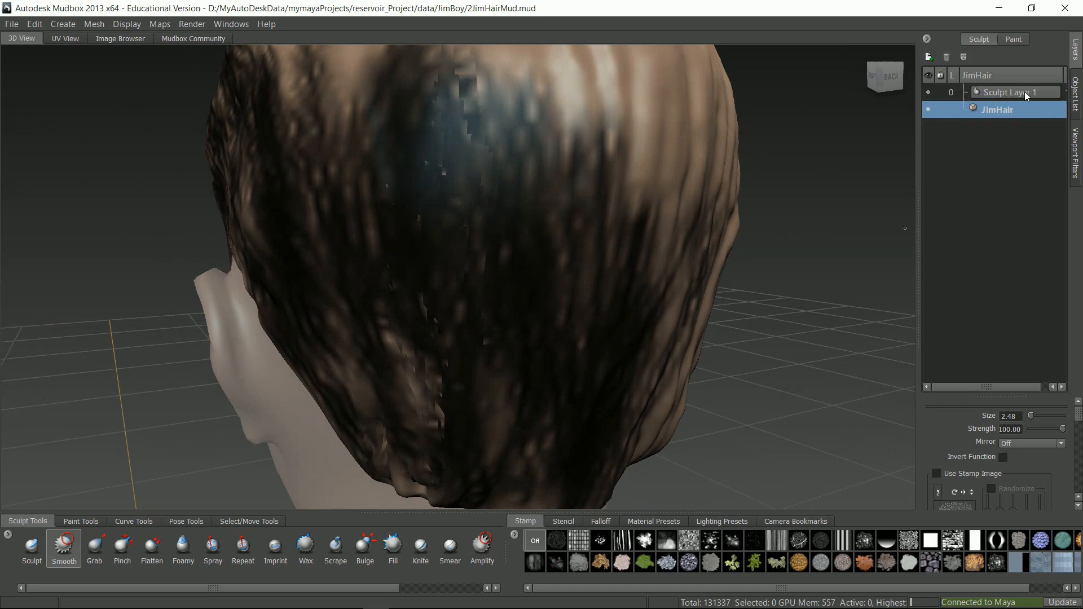
pyautogui.click(1026, 94)
pyautogui.click(1079, 97)
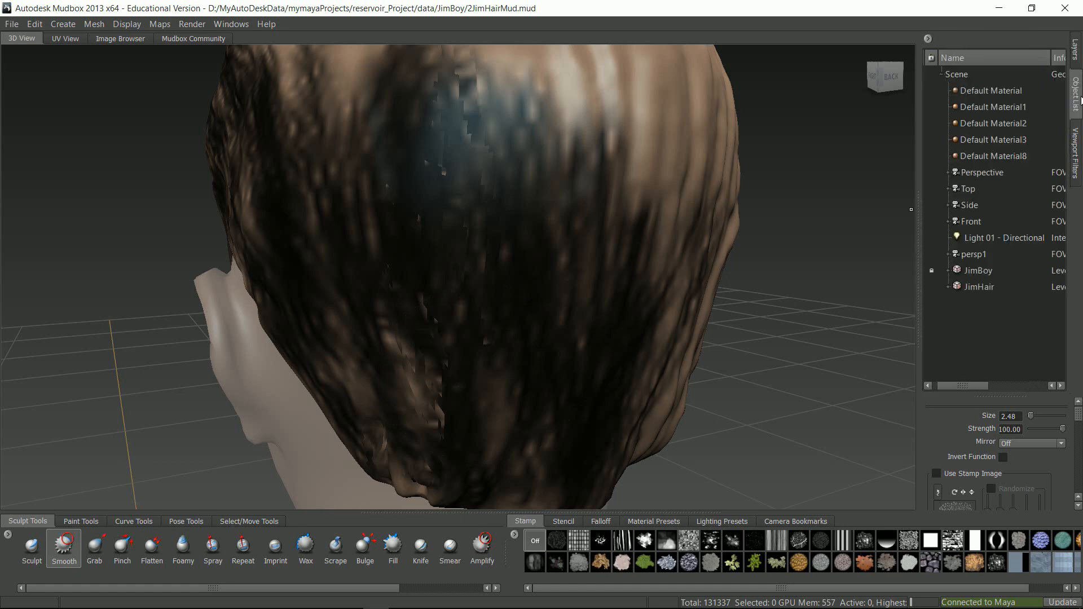
# Return to the Paint Brush and paint black downward strokes over the crown and upper back of the hair
pyautogui.keyDown('alt'); pyautogui.moveTo(858, 307); pyautogui.dragTo(797, 346); pyautogui.keyUp('alt')
pyautogui.click(81, 521)
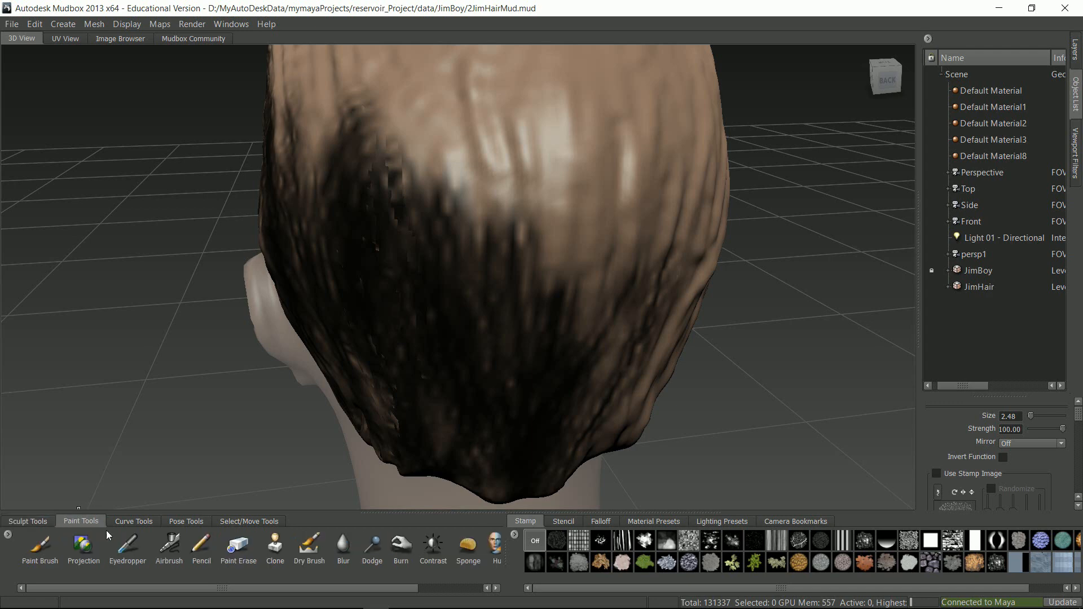
pyautogui.click(52, 551)
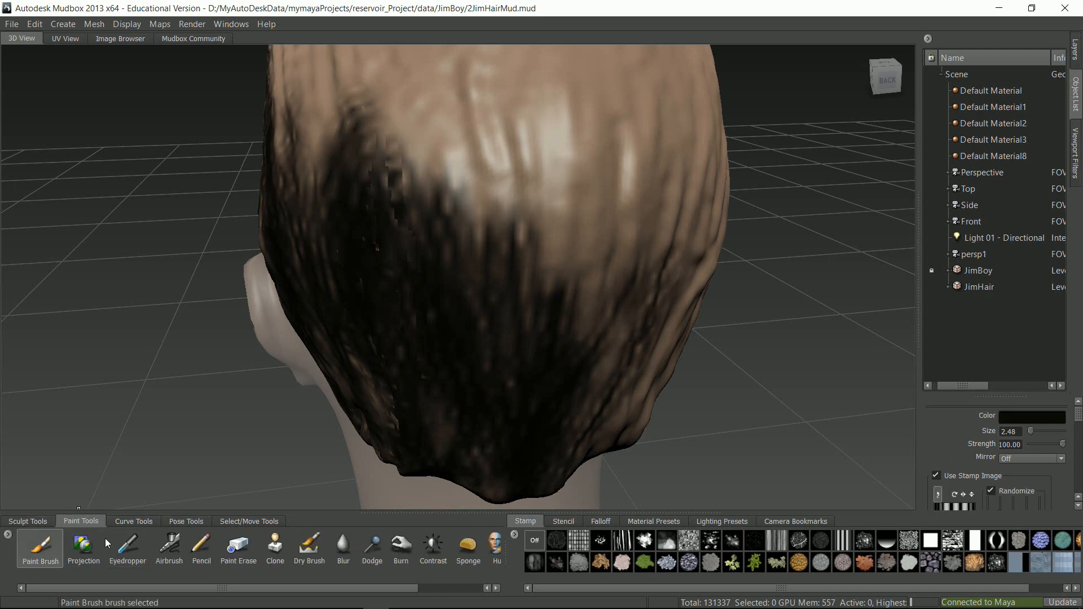
pyautogui.moveTo(539, 152); pyautogui.dragTo(553, 200)
pyautogui.keyDown('alt'); pyautogui.moveTo(556, 189); pyautogui.dragTo(504, 294, button='middle'); pyautogui.keyUp('alt')
pyautogui.moveTo(508, 240)
pyautogui.mouseDown()
pyautogui.moveTo(502, 366)
pyautogui.moveTo(555, 229)
pyautogui.moveTo(568, 265)
pyautogui.moveTo(607, 271)
pyautogui.moveTo(508, 253)
pyautogui.moveTo(428, 367)
pyautogui.moveTo(517, 216)
pyautogui.mouseUp()
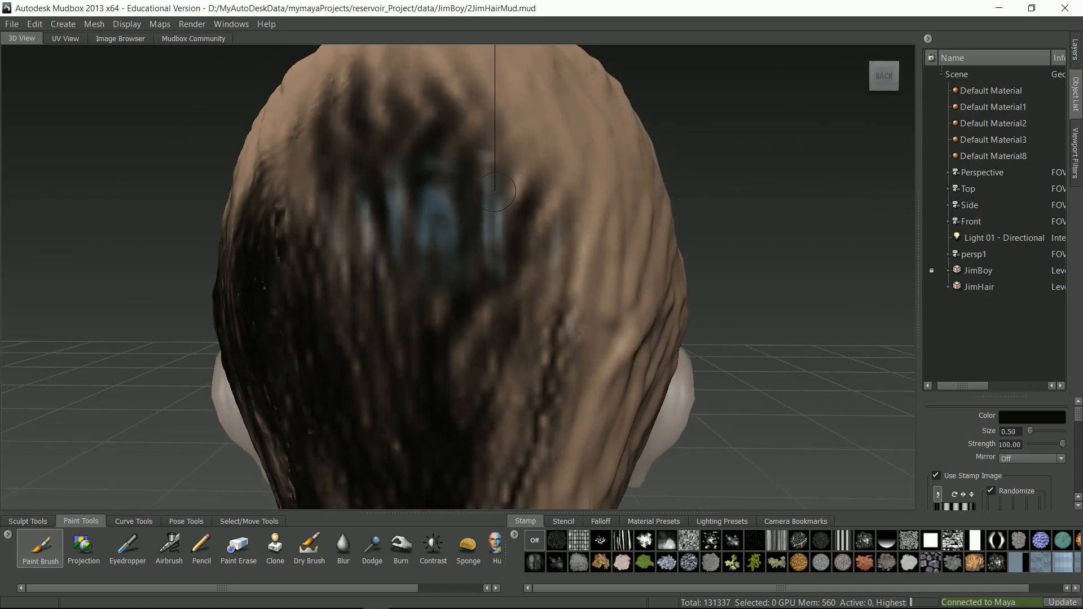
pyautogui.moveTo(502, 141)
pyautogui.mouseDown()
pyautogui.moveTo(496, 243)
pyautogui.moveTo(505, 226)
pyautogui.mouseUp()
pyautogui.keyDown('alt'); pyautogui.moveTo(505, 226); pyautogui.dragTo(395, 249); pyautogui.keyUp('alt')
pyautogui.moveTo(395, 249)
pyautogui.mouseDown()
pyautogui.moveTo(440, 233)
pyautogui.moveTo(446, 347)
pyautogui.mouseUp()
# Paint the sideburn and the temple hair in front of the ear with black strokes following the hair direction
pyautogui.keyDown('alt'); pyautogui.moveTo(445, 347); pyautogui.dragTo(429, 316, button='right'); pyautogui.keyUp('alt')
pyautogui.moveTo(429, 316)
pyautogui.keyDown('alt'); pyautogui.mouseDown()
pyautogui.moveTo(406, 282)
pyautogui.moveTo(384, 338)
pyautogui.moveTo(428, 261)
pyautogui.moveTo(463, 412)
pyautogui.moveTo(446, 406)
pyautogui.moveTo(417, 424)
pyautogui.moveTo(457, 437)
pyautogui.moveTo(508, 293)
pyautogui.moveTo(530, 395)
pyautogui.moveTo(417, 429)
pyautogui.moveTo(502, 380)
pyautogui.moveTo(536, 243)
pyautogui.moveTo(508, 316)
pyautogui.moveTo(530, 361)
pyautogui.moveTo(448, 288)
pyautogui.moveTo(536, 249)
pyautogui.moveTo(434, 327)
pyautogui.moveTo(429, 384)
pyautogui.moveTo(570, 266)
pyautogui.moveTo(451, 186)
pyautogui.moveTo(476, 248)
pyautogui.moveTo(527, 221)
pyautogui.moveTo(555, 276)
pyautogui.mouseUp(); pyautogui.keyUp('alt')
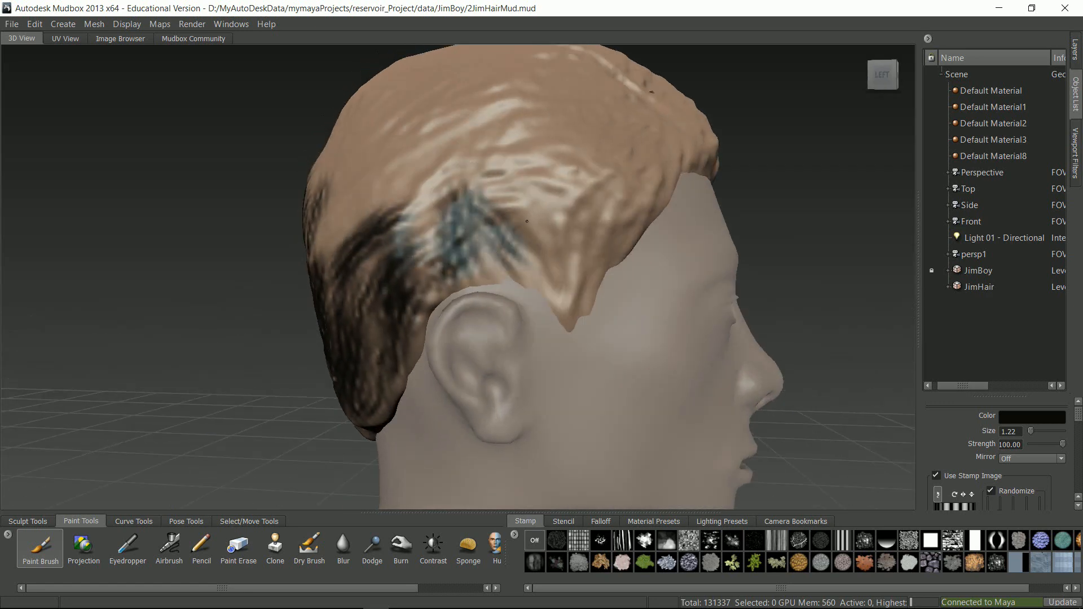
pyautogui.moveTo(542, 228)
pyautogui.mouseDown()
pyautogui.moveTo(564, 283)
pyautogui.moveTo(566, 269)
pyautogui.mouseUp()
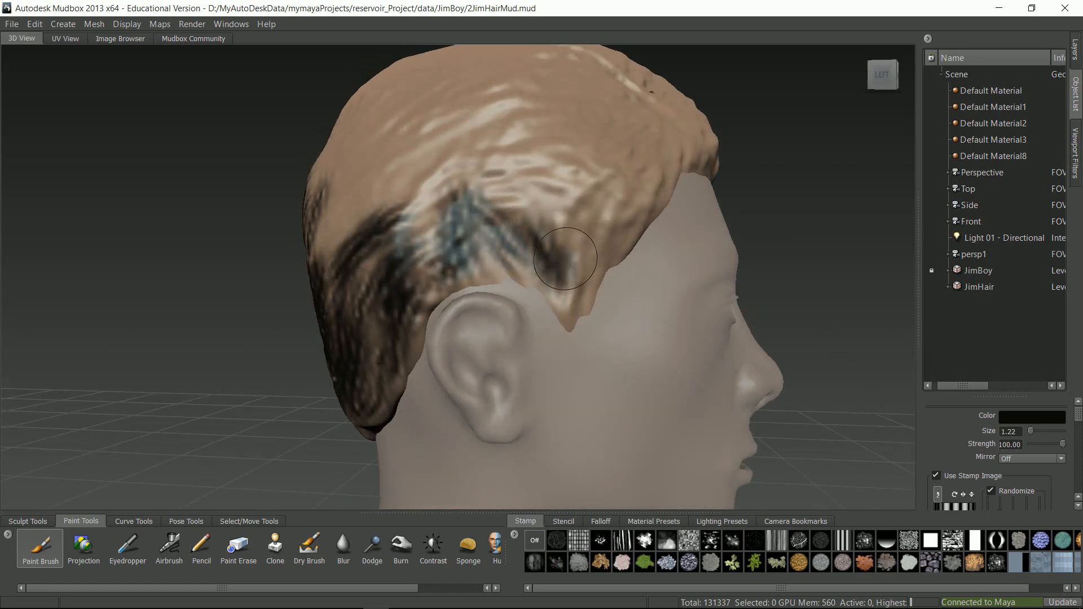
pyautogui.scroll(3, 598, 234)
pyautogui.scroll(2, 598, 234)
pyautogui.moveTo(634, 241)
pyautogui.mouseDown()
pyautogui.moveTo(648, 323)
pyautogui.moveTo(659, 327)
pyautogui.mouseUp()
pyautogui.moveTo(713, 206); pyautogui.dragTo(674, 324)
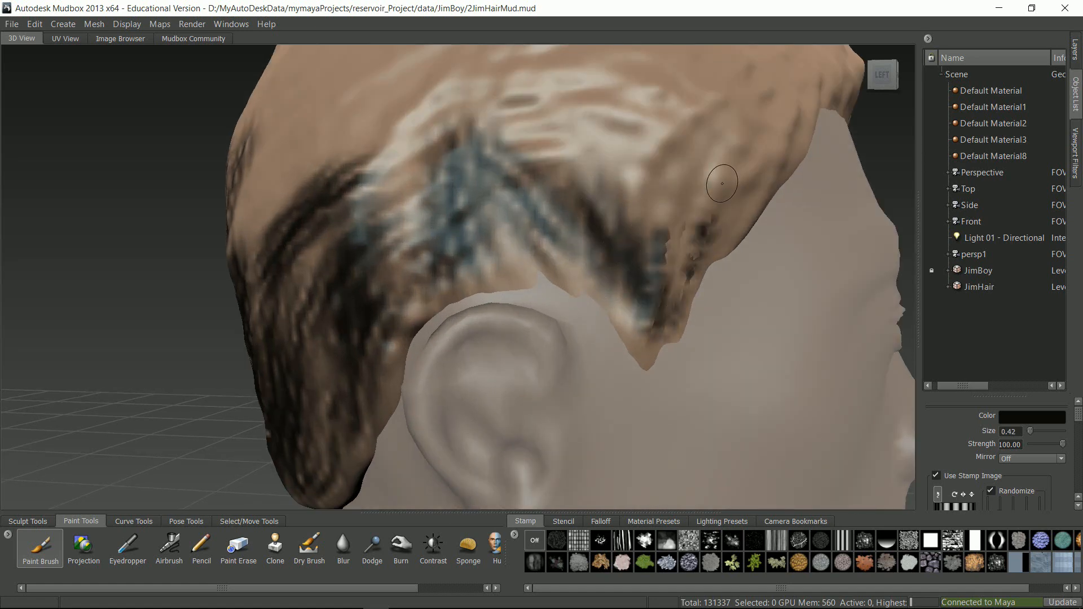
pyautogui.moveTo(700, 184); pyautogui.dragTo(679, 262)
pyautogui.moveTo(701, 129); pyautogui.dragTo(654, 305)
pyautogui.moveTo(573, 152)
pyautogui.mouseDown()
pyautogui.moveTo(615, 289)
pyautogui.moveTo(646, 341)
pyautogui.mouseUp()
# Cover the light area on the side of the hair above the ear with black strokes
pyautogui.moveTo(448, 140)
pyautogui.mouseDown()
pyautogui.moveTo(509, 226)
pyautogui.moveTo(481, 262)
pyautogui.moveTo(393, 230)
pyautogui.mouseUp()
pyautogui.keyDown('alt'); pyautogui.moveTo(516, 187); pyautogui.dragTo(530, 223); pyautogui.keyUp('alt')
pyautogui.moveTo(638, 215); pyautogui.dragTo(449, 248)
pyautogui.moveTo(544, 194); pyautogui.dragTo(440, 299)
pyautogui.moveTo(511, 188); pyautogui.dragTo(485, 258)
pyautogui.moveTo(444, 135); pyautogui.dragTo(444, 210)
# Extend the black strokes over the upper side of the hair, from the temple toward the parting
pyautogui.moveTo(522, 129)
pyautogui.mouseDown()
pyautogui.moveTo(524, 157)
pyautogui.moveTo(601, 169)
pyautogui.moveTo(604, 208)
pyautogui.mouseUp()
pyautogui.moveTo(634, 133); pyautogui.dragTo(652, 259)
pyautogui.moveTo(696, 178)
pyautogui.mouseDown()
pyautogui.moveTo(685, 121)
pyautogui.moveTo(557, 101)
pyautogui.moveTo(508, 282)
pyautogui.mouseUp()
pyautogui.moveTo(632, 136)
pyautogui.mouseDown()
pyautogui.moveTo(609, 257)
pyautogui.moveTo(670, 157)
pyautogui.moveTo(718, 194)
pyautogui.mouseUp()
pyautogui.keyDown('alt'); pyautogui.moveTo(718, 194); pyautogui.dragTo(649, 192, button='right'); pyautogui.keyUp('alt')
pyautogui.moveTo(627, 124)
pyautogui.mouseDown()
pyautogui.moveTo(656, 204)
pyautogui.moveTo(570, 192)
pyautogui.moveTo(542, 169)
pyautogui.moveTo(508, 141)
pyautogui.moveTo(518, 131)
pyautogui.moveTo(508, 84)
pyautogui.moveTo(485, 130)
pyautogui.moveTo(496, 125)
pyautogui.mouseUp()
pyautogui.moveTo(496, 124)
pyautogui.keyDown('alt'); pyautogui.mouseDown()
pyautogui.moveTo(613, 164)
pyautogui.moveTo(558, 186)
pyautogui.moveTo(519, 169)
pyautogui.moveTo(524, 276)
pyautogui.moveTo(621, 208)
pyautogui.moveTo(536, 203)
pyautogui.moveTo(608, 148)
pyautogui.moveTo(502, 203)
pyautogui.moveTo(338, 254)
pyautogui.moveTo(406, 316)
pyautogui.moveTo(502, 146)
pyautogui.moveTo(434, 254)
pyautogui.moveTo(395, 293)
pyautogui.moveTo(524, 237)
pyautogui.moveTo(513, 136)
pyautogui.moveTo(440, 260)
pyautogui.moveTo(395, 293)
pyautogui.moveTo(478, 342)
pyautogui.moveTo(395, 327)
pyautogui.mouseUp(); pyautogui.keyUp('alt')
pyautogui.moveTo(412, 141)
pyautogui.mouseDown()
pyautogui.moveTo(397, 170)
pyautogui.moveTo(433, 157)
pyautogui.mouseUp()
pyautogui.click(1076, 52)
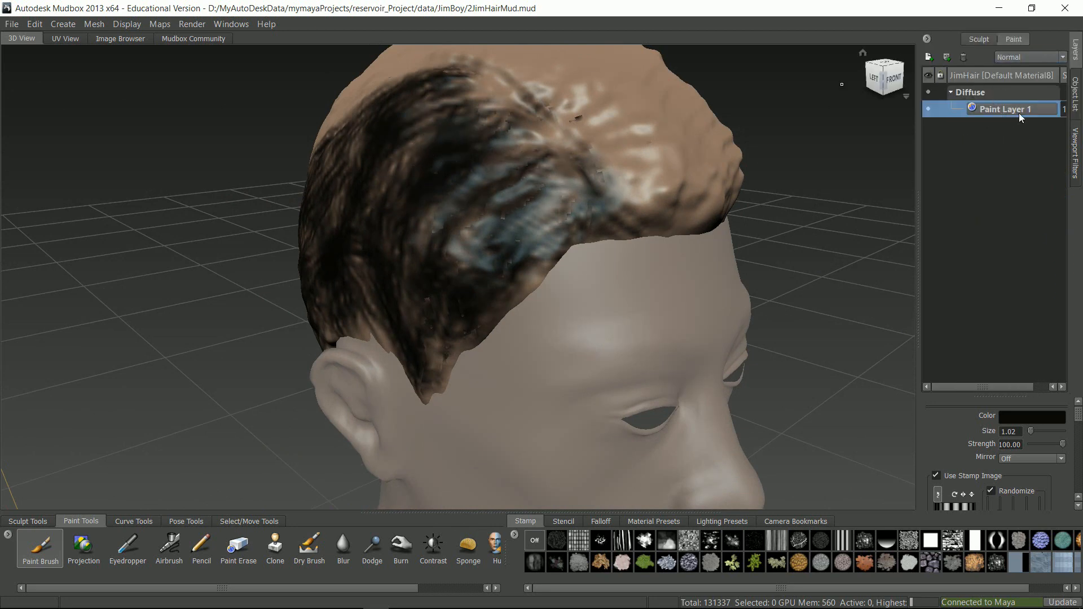
pyautogui.click(952, 92)
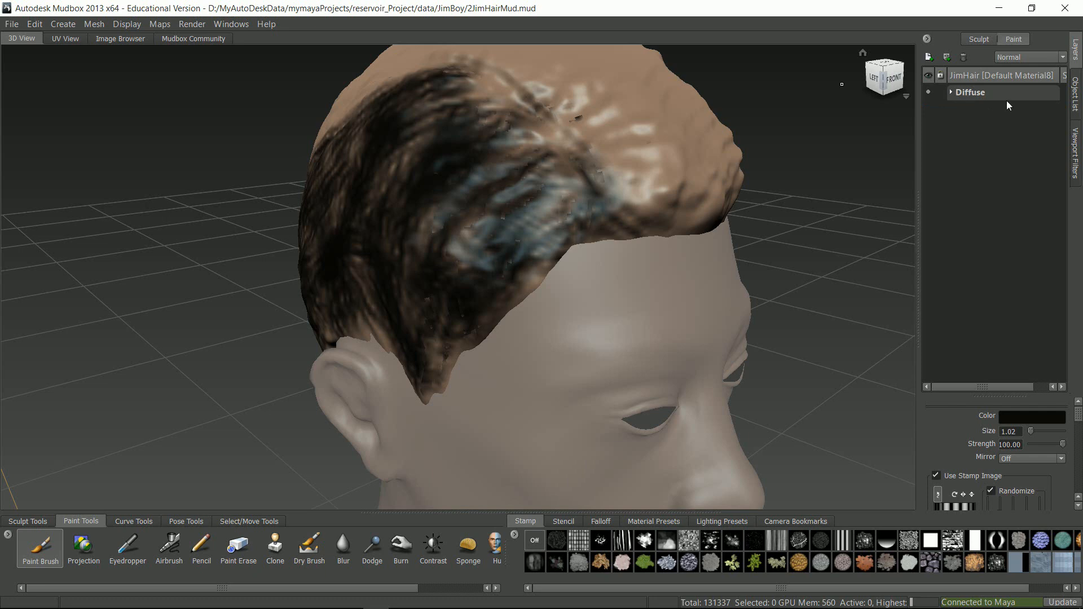
pyautogui.click(952, 93)
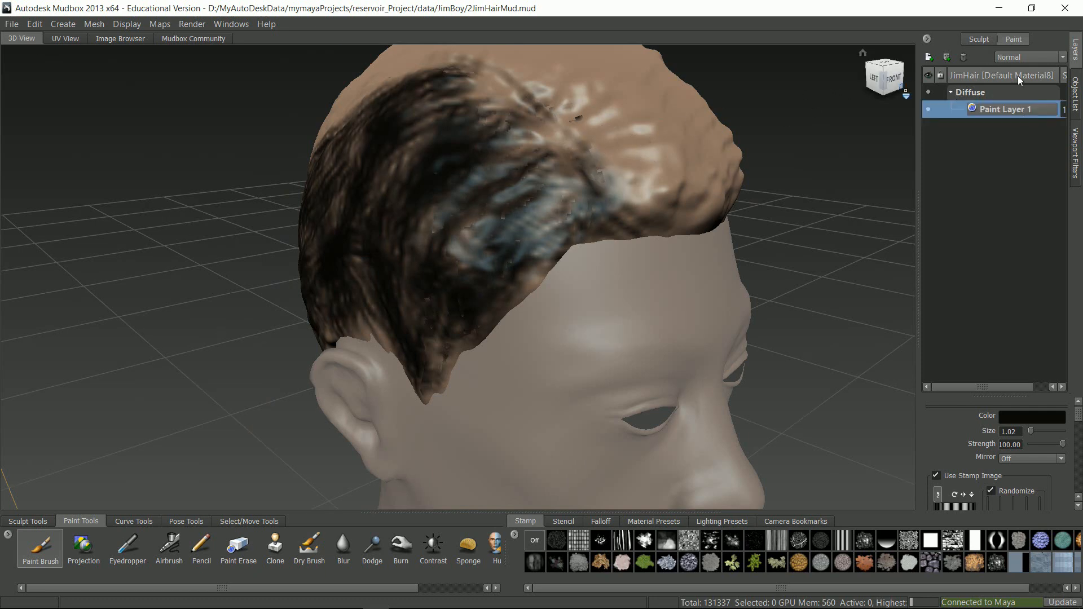
pyautogui.click(929, 58)
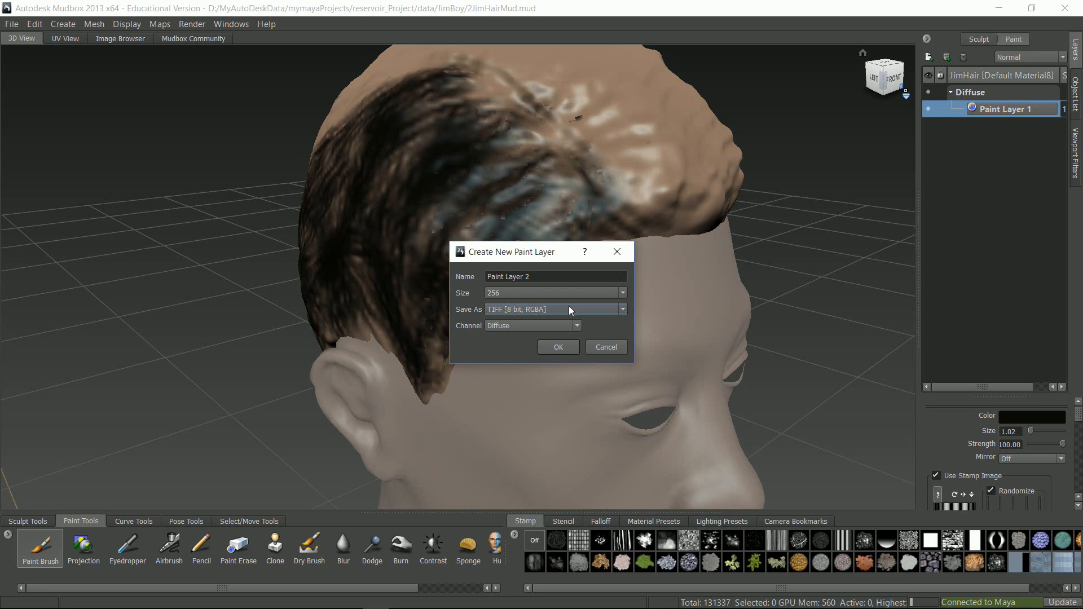
pyautogui.click(618, 252)
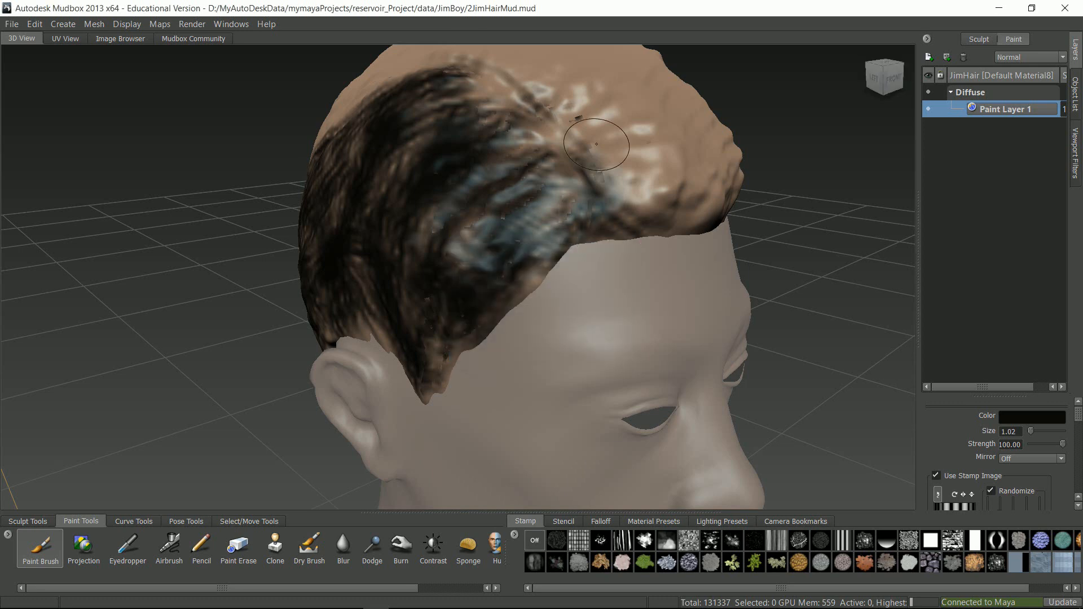
# Paint black strokes across the front of the hair, just above the forehead hairline
pyautogui.keyDown('alt'); pyautogui.moveTo(620, 254); pyautogui.dragTo(520, 181); pyautogui.keyUp('alt')
pyautogui.moveTo(637, 155)
pyautogui.mouseDown()
pyautogui.moveTo(570, 201)
pyautogui.moveTo(638, 186)
pyautogui.mouseUp()
pyautogui.moveTo(638, 192)
pyautogui.keyDown('alt'); pyautogui.mouseDown()
pyautogui.moveTo(395, 192)
pyautogui.moveTo(580, 204)
pyautogui.mouseUp(); pyautogui.keyUp('alt')
pyautogui.moveTo(390, 218)
pyautogui.mouseDown()
pyautogui.moveTo(591, 226)
pyautogui.moveTo(565, 249)
pyautogui.mouseUp()
pyautogui.moveTo(507, 219); pyautogui.dragTo(609, 195)
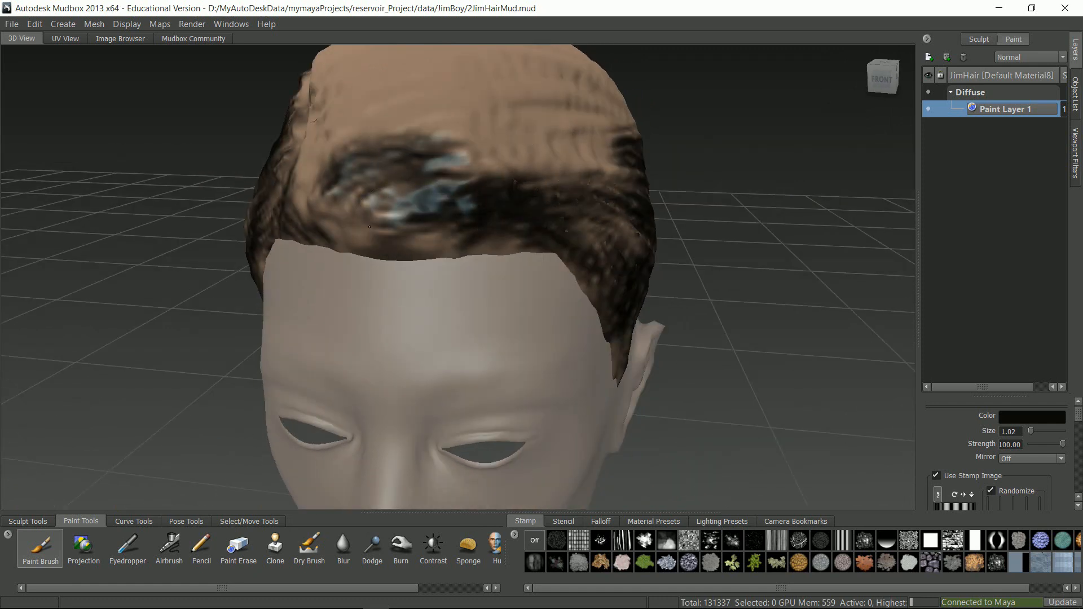
# Fill the remaining light hair on the front and top of the head with long sideways black strokes
pyautogui.moveTo(369, 226); pyautogui.dragTo(536, 172)
pyautogui.moveTo(356, 206); pyautogui.dragTo(587, 164)
pyautogui.moveTo(361, 145); pyautogui.dragTo(603, 138)
pyautogui.moveTo(454, 164); pyautogui.dragTo(618, 147)
pyautogui.moveTo(525, 129)
pyautogui.keyDown('alt'); pyautogui.mouseDown()
pyautogui.moveTo(489, 170)
pyautogui.moveTo(472, 171)
pyautogui.mouseUp(); pyautogui.keyUp('alt')
pyautogui.moveTo(370, 176); pyautogui.dragTo(556, 172)
pyautogui.moveTo(363, 183); pyautogui.dragTo(586, 182)
pyautogui.moveTo(433, 187); pyautogui.dragTo(578, 189)
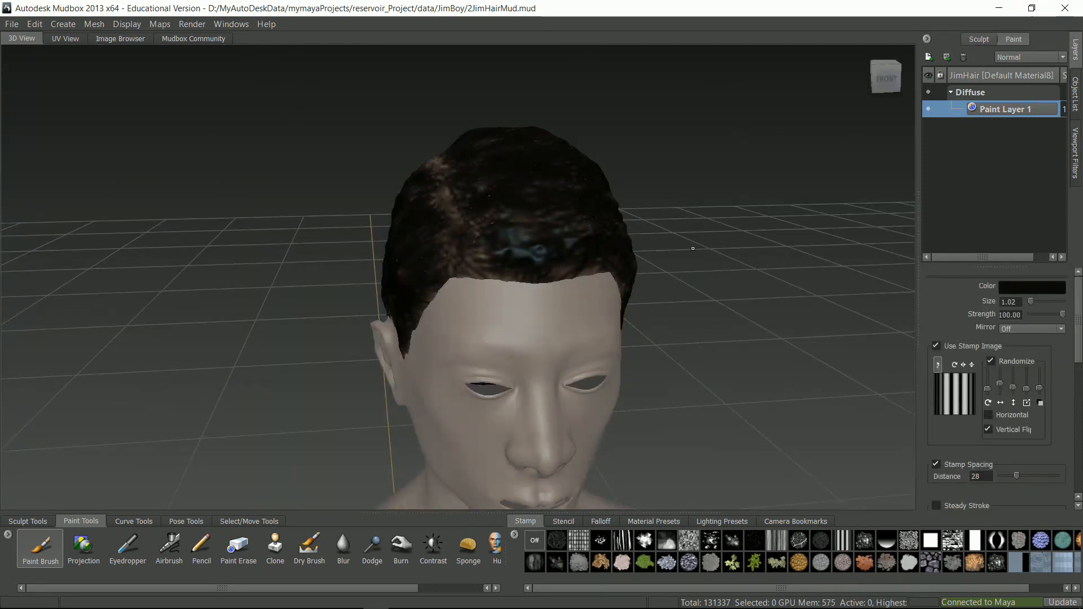
# Examine the painted hair from the front, above and both sides for remaining light patches
pyautogui.keyDown('alt'); pyautogui.moveTo(693, 249); pyautogui.dragTo(605, 256); pyautogui.keyUp('alt')
pyautogui.moveTo(427, 209)
pyautogui.keyDown('alt'); pyautogui.mouseDown()
pyautogui.moveTo(434, 252)
pyautogui.moveTo(610, 237)
pyautogui.mouseUp(); pyautogui.keyUp('alt')
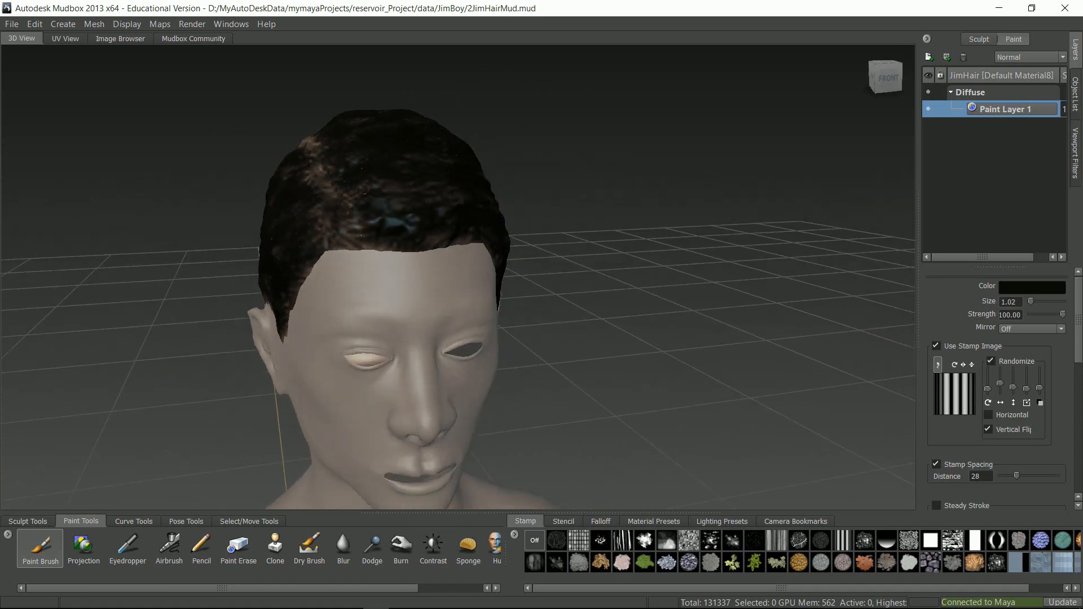
pyautogui.keyDown('alt'); pyautogui.moveTo(361, 235); pyautogui.dragTo(363, 233); pyautogui.keyUp('alt')
pyautogui.scroll(3, 386, 233)
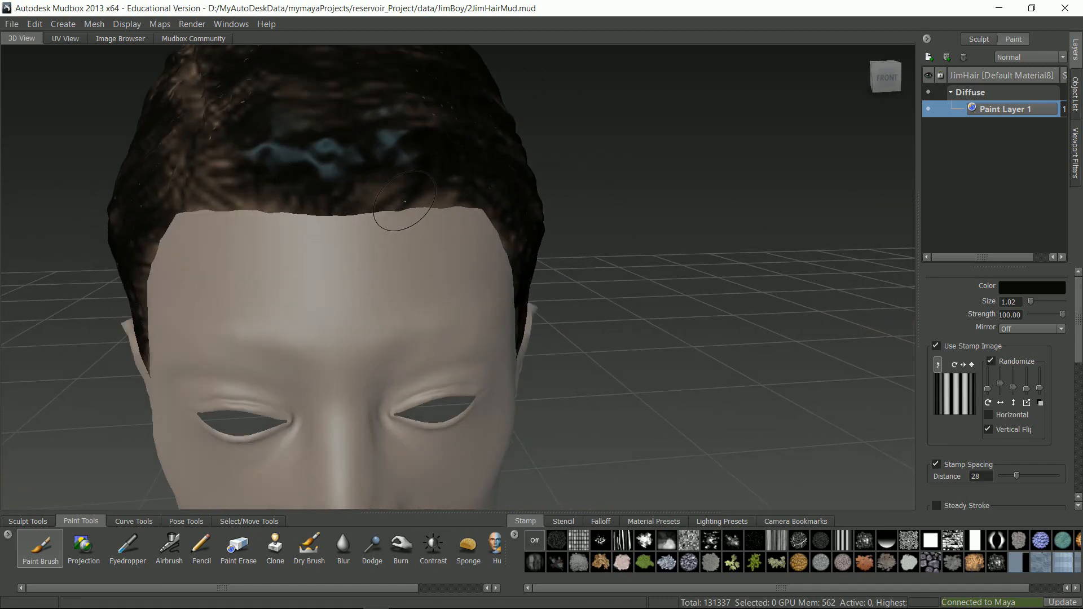
pyautogui.keyDown('alt'); pyautogui.moveTo(333, 193); pyautogui.dragTo(439, 276); pyautogui.keyUp('alt')
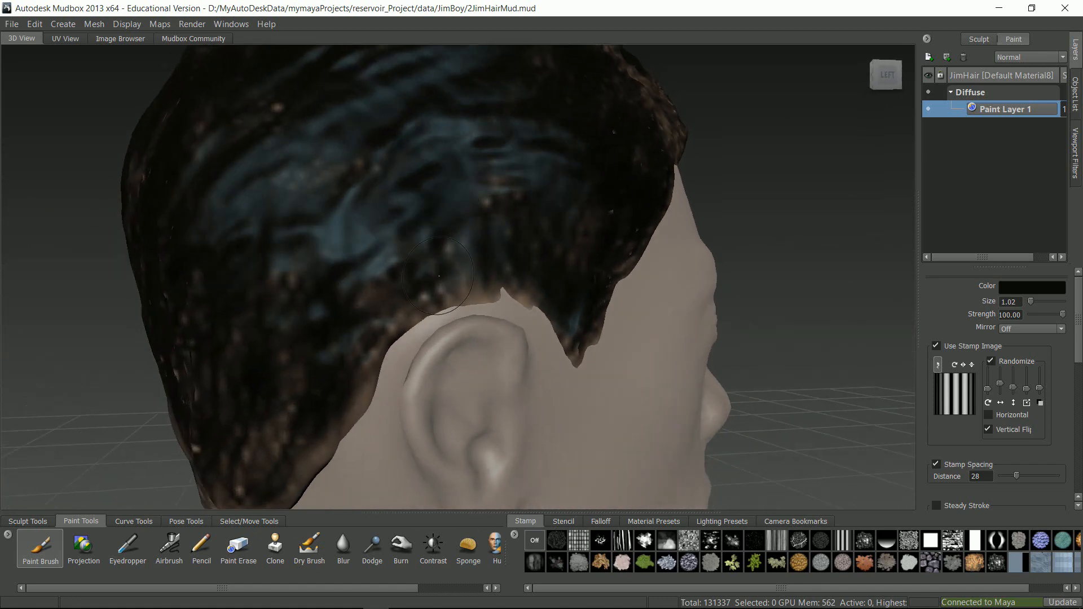
pyautogui.scroll(-3, 357, 348)
pyautogui.keyDown('alt'); pyautogui.moveTo(357, 348); pyautogui.dragTo(375, 315); pyautogui.keyUp('alt')
pyautogui.keyDown('alt'); pyautogui.moveTo(385, 263); pyautogui.dragTo(316, 256); pyautogui.keyUp('alt')
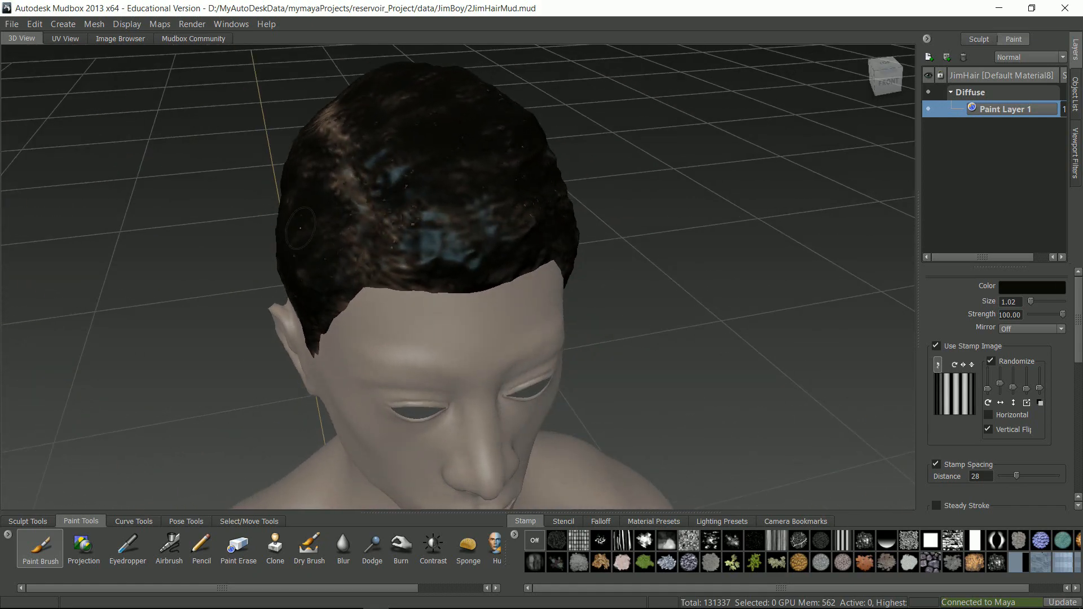
pyautogui.keyDown('alt'); pyautogui.moveTo(507, 203); pyautogui.dragTo(372, 183); pyautogui.keyUp('alt')
pyautogui.scroll(2, 375, 187)
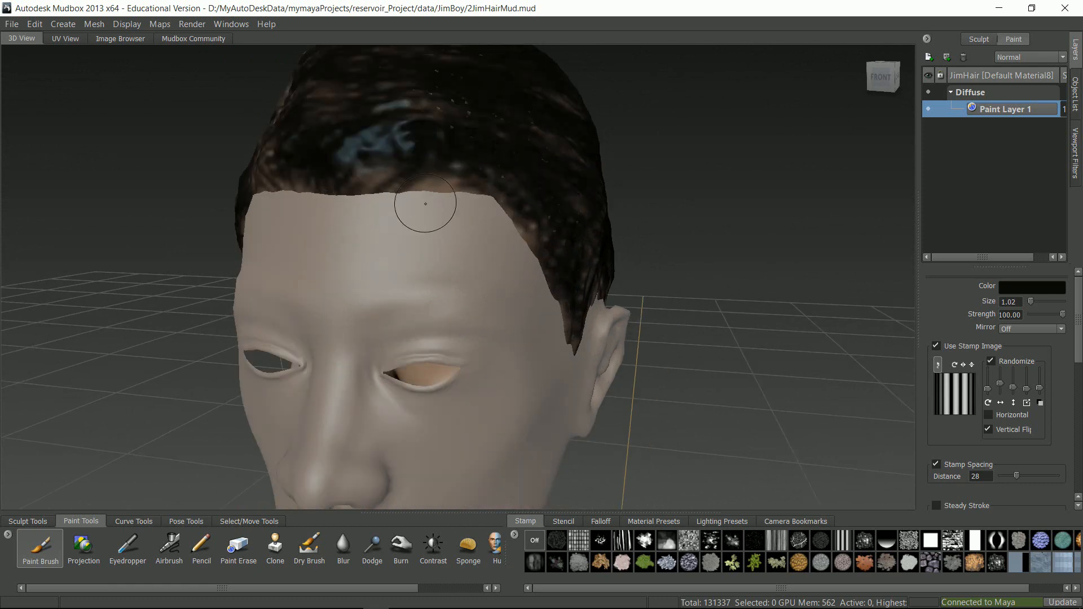
pyautogui.keyDown('alt'); pyautogui.moveTo(352, 228); pyautogui.dragTo(464, 222); pyautogui.keyUp('alt')
pyautogui.moveTo(381, 273)
pyautogui.keyDown('alt'); pyautogui.mouseDown()
pyautogui.moveTo(431, 261)
pyautogui.moveTo(377, 283)
pyautogui.mouseUp(); pyautogui.keyUp('alt')
pyautogui.keyDown('alt'); pyautogui.moveTo(451, 234); pyautogui.dragTo(402, 233); pyautogui.keyUp('alt')
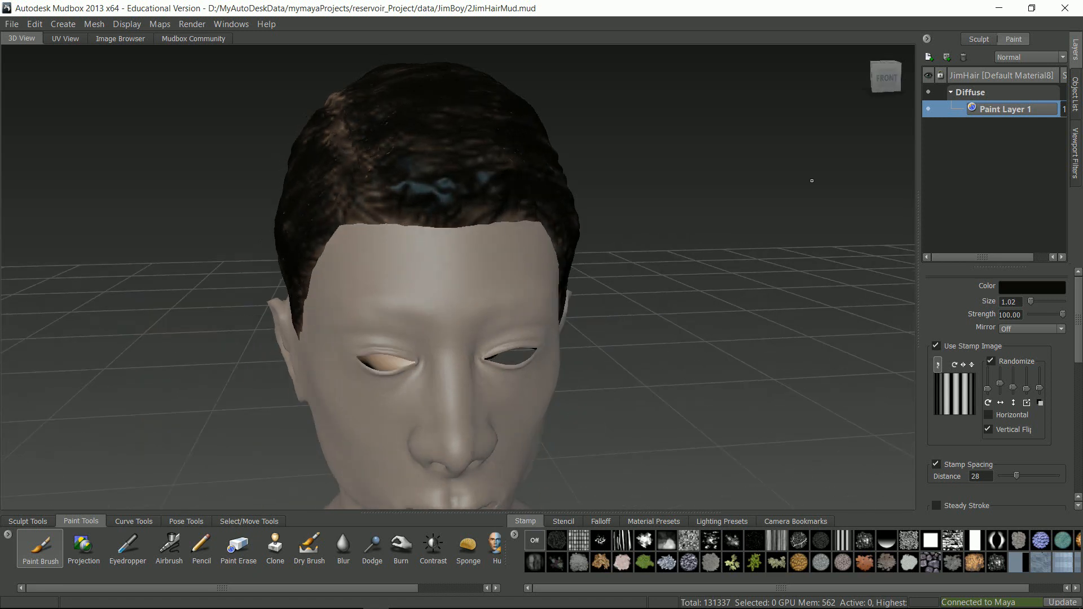
# Show the scene's object list and save the hair scene
pyautogui.click(1076, 94)
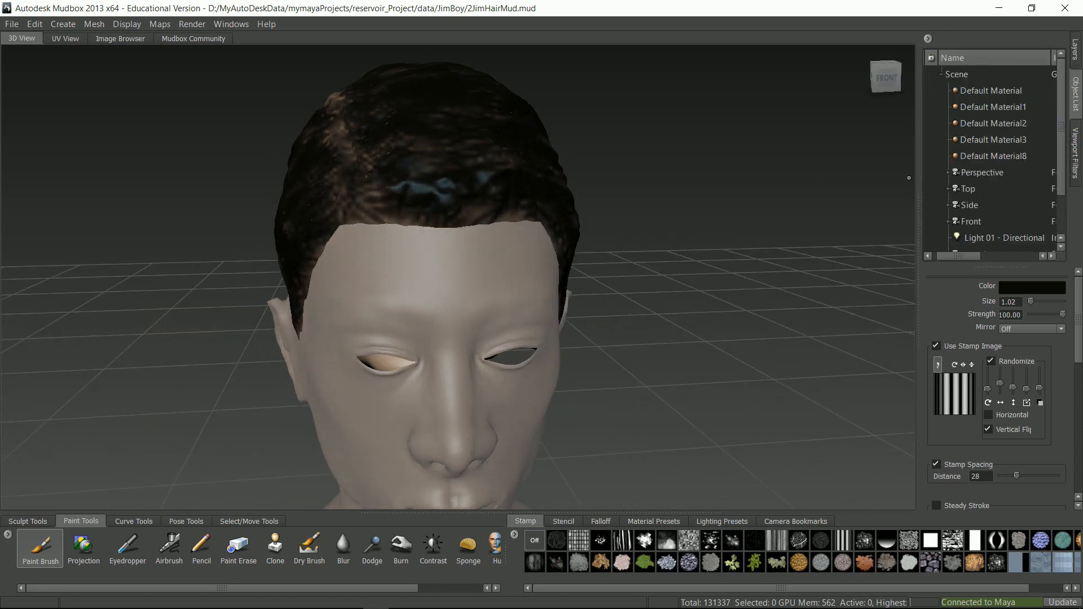
pyautogui.click(11, 24)
pyautogui.click(25, 66)
pyautogui.keyDown('alt'); pyautogui.moveTo(453, 145); pyautogui.dragTo(465, 206); pyautogui.keyUp('alt')
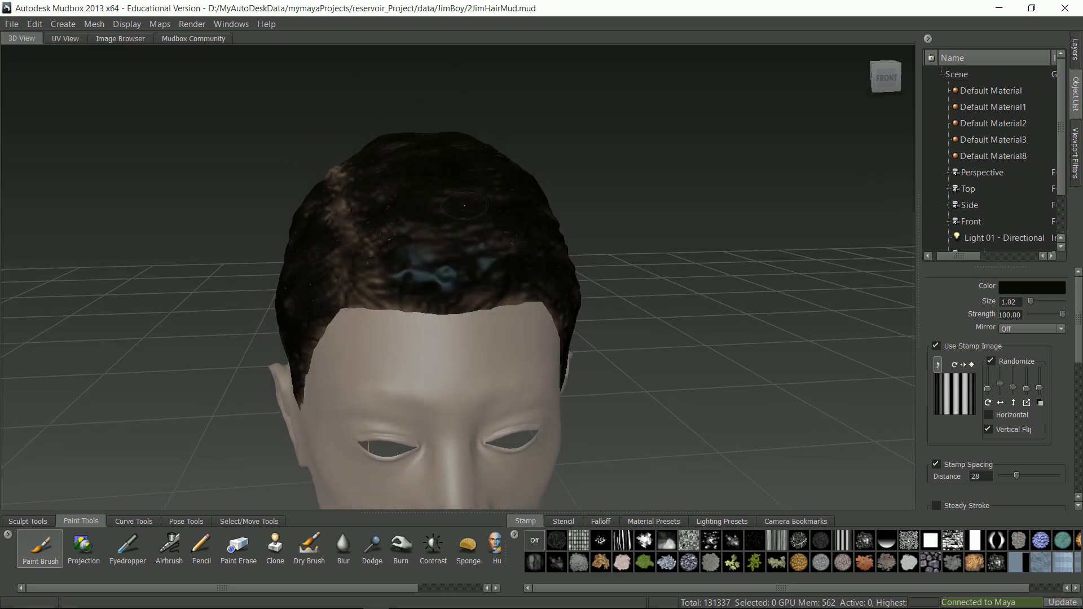
# Examine the UV layout of the mesh, framing all of its UV shells
pyautogui.click(65, 39)
pyautogui.keyDown('alt'); pyautogui.moveTo(249, 151); pyautogui.dragTo(354, 231, button='right'); pyautogui.keyUp('alt')
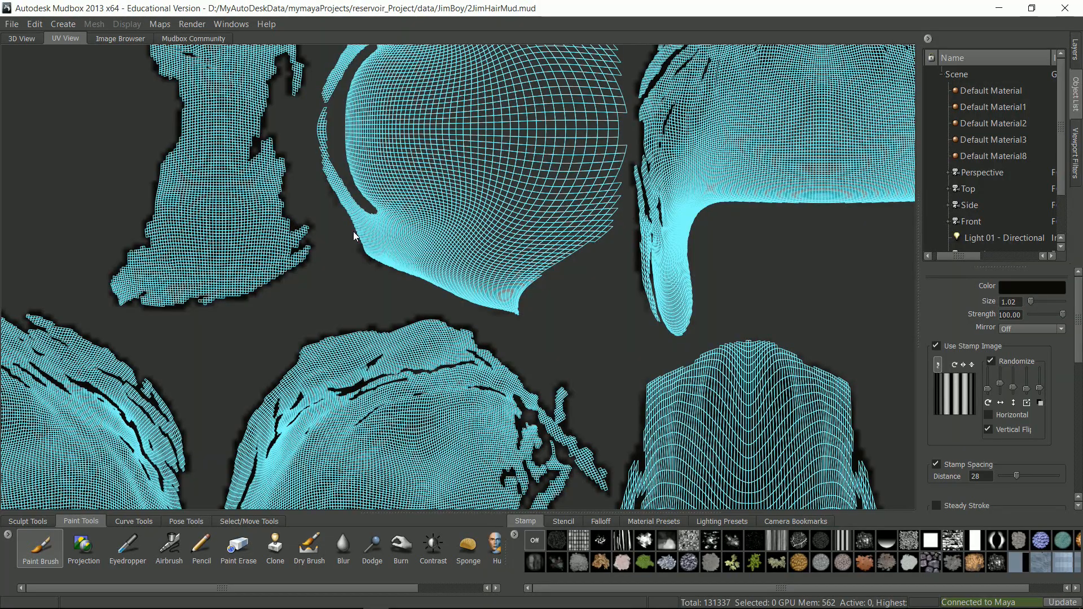
pyautogui.press('a')
# Return to the 3D view and switch to the Maya scene containing the JimHair mesh
pyautogui.click(34, 39)
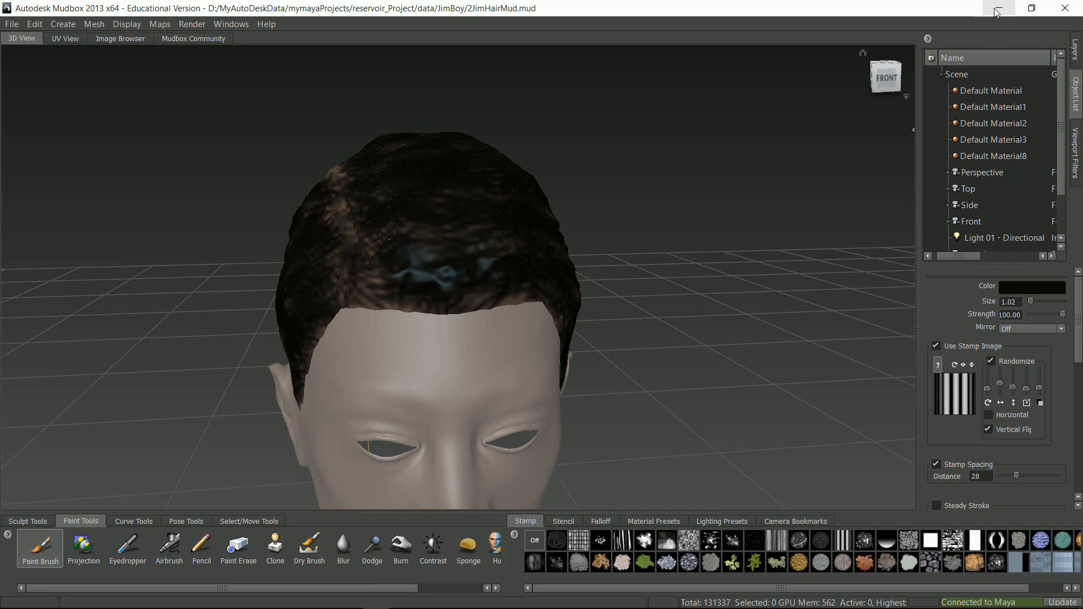
pyautogui.moveTo(353, 608)
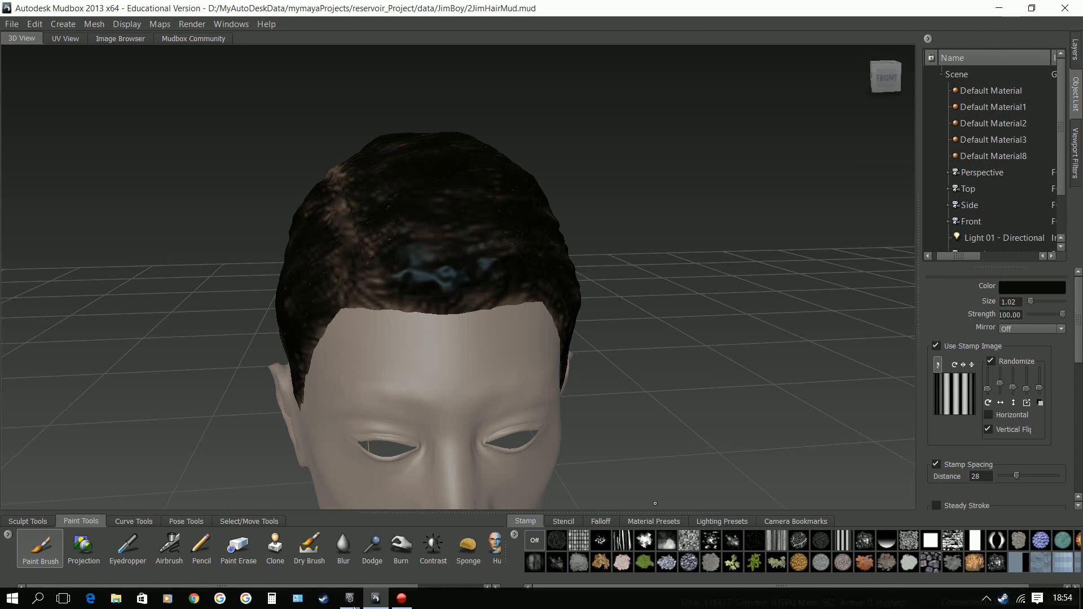
pyautogui.click(396, 564)
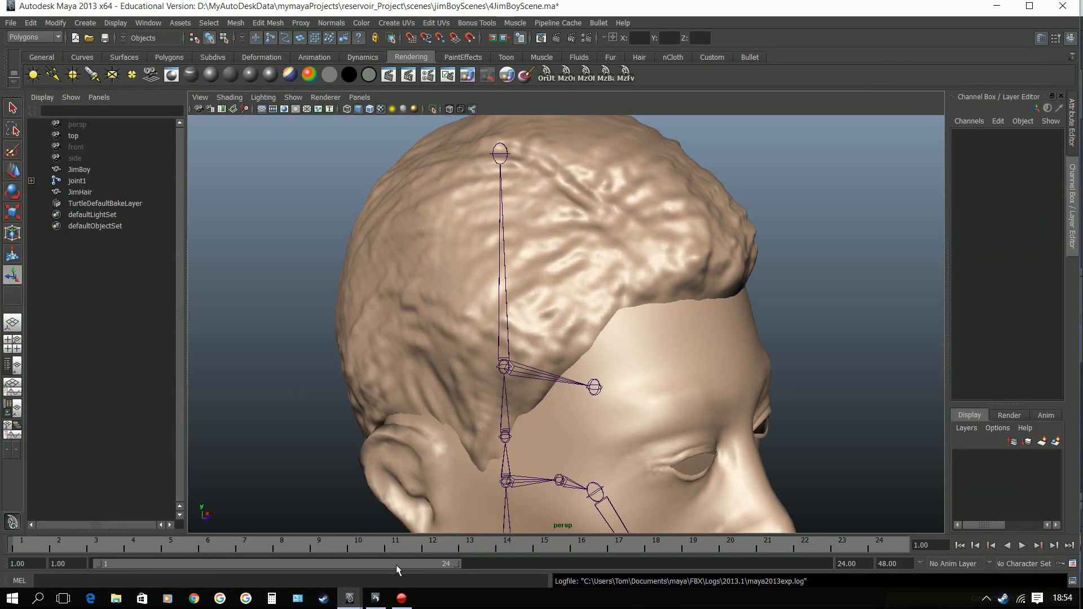
# Render a test frame of the head viewed from the front with Maya Software and close the result
pyautogui.keyDown('alt'); pyautogui.moveTo(523, 305); pyautogui.dragTo(593, 268); pyautogui.keyUp('alt')
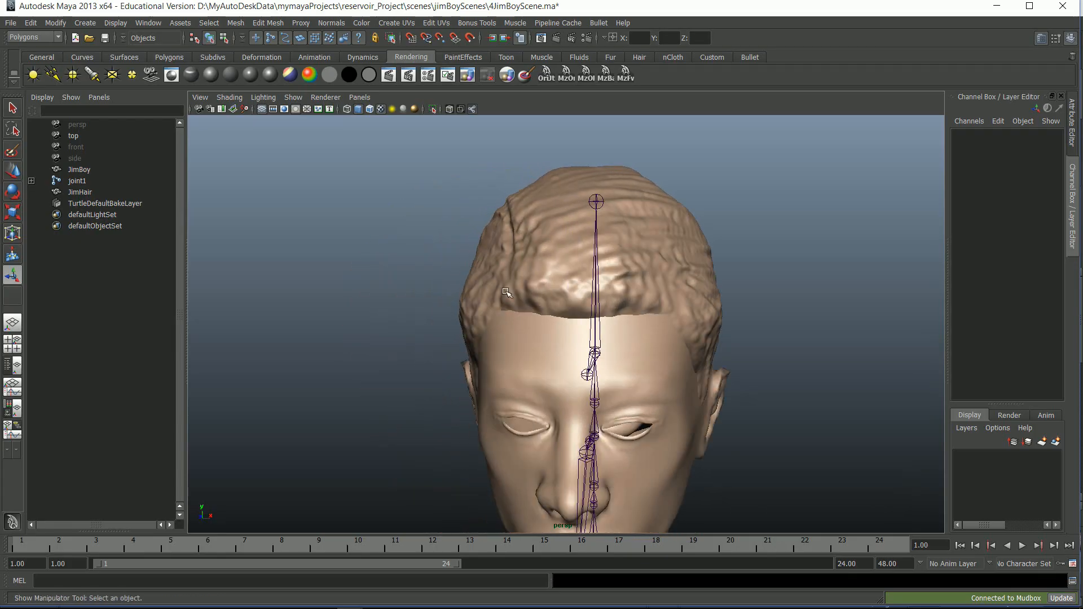
pyautogui.click(546, 247)
pyautogui.keyDown('alt'); pyautogui.moveTo(734, 264); pyautogui.dragTo(685, 240); pyautogui.keyUp('alt')
pyautogui.click(684, 239)
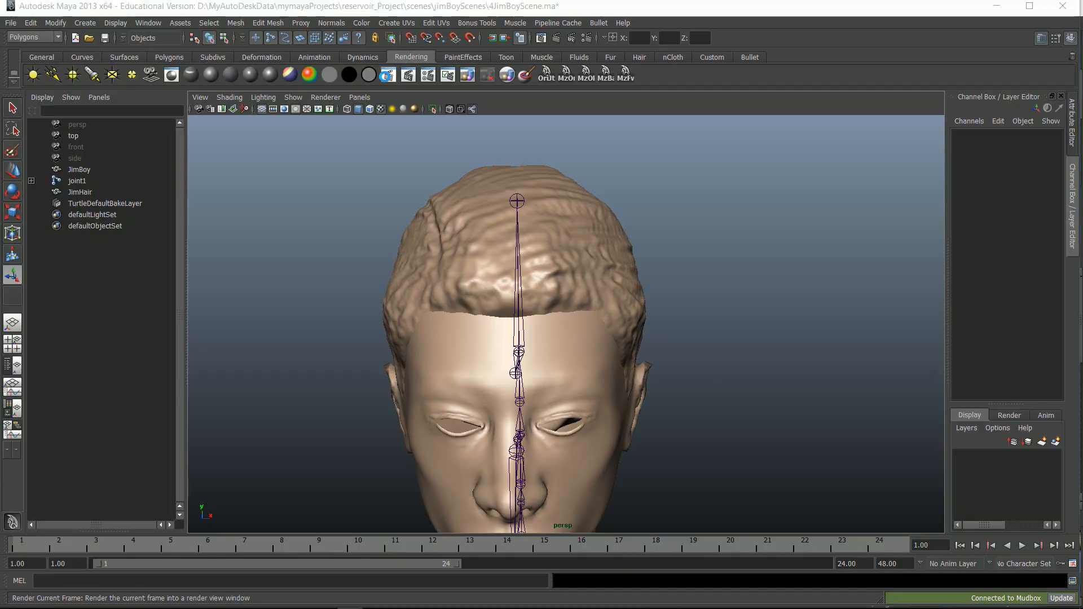
pyautogui.click(408, 74)
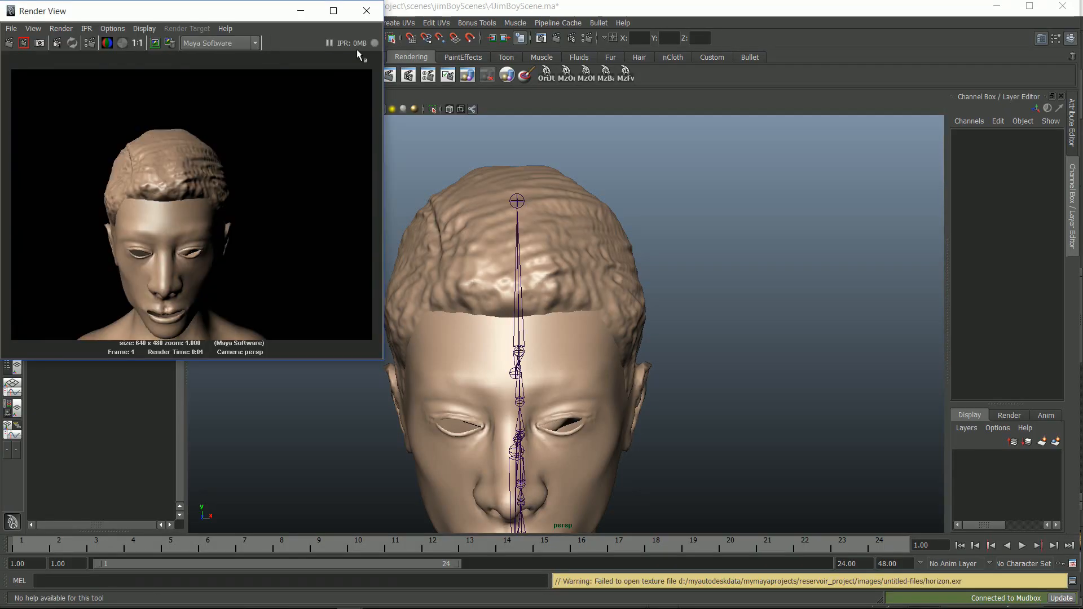
pyautogui.click(368, 12)
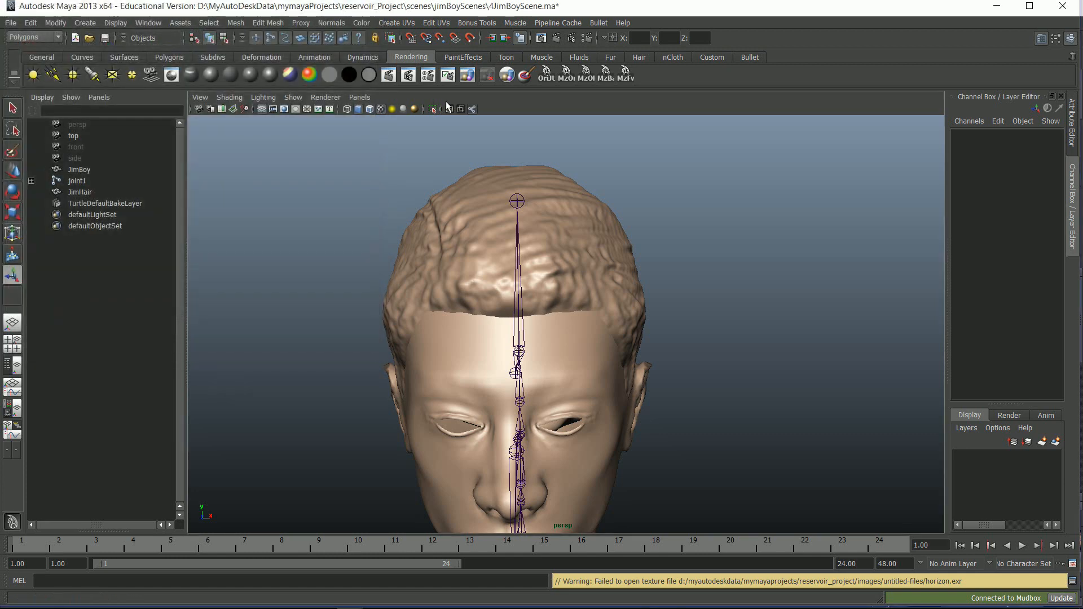
# Set the render image size to the HD 1080 preset
pyautogui.click(428, 81)
pyautogui.click(173, 508)
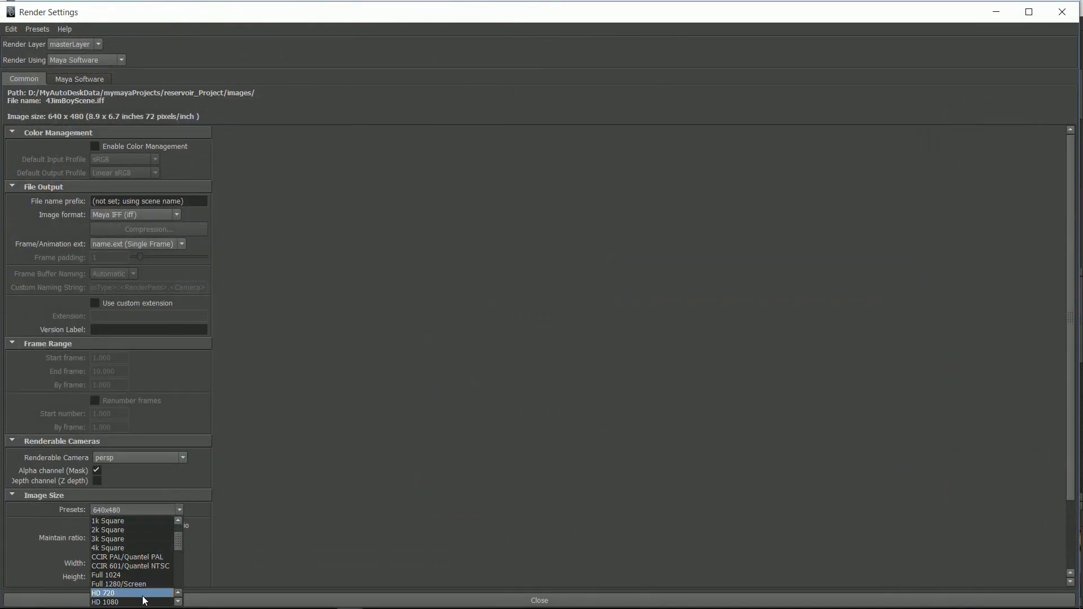
pyautogui.click(145, 601)
pyautogui.click(1062, 12)
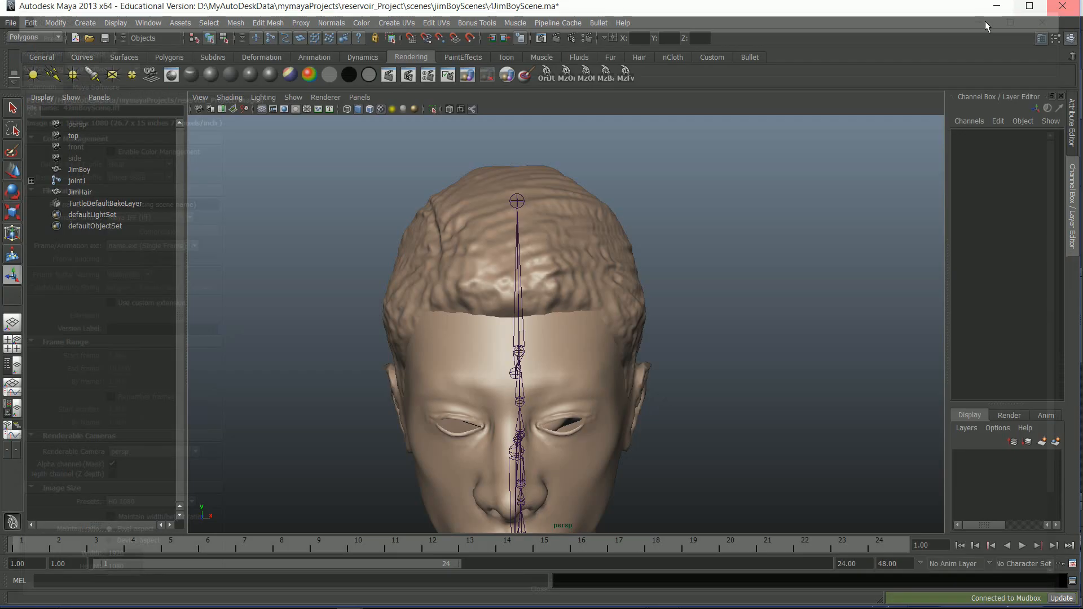
# Check the available image formats without changing the format, and set the renderer to mental ray
pyautogui.click(428, 75)
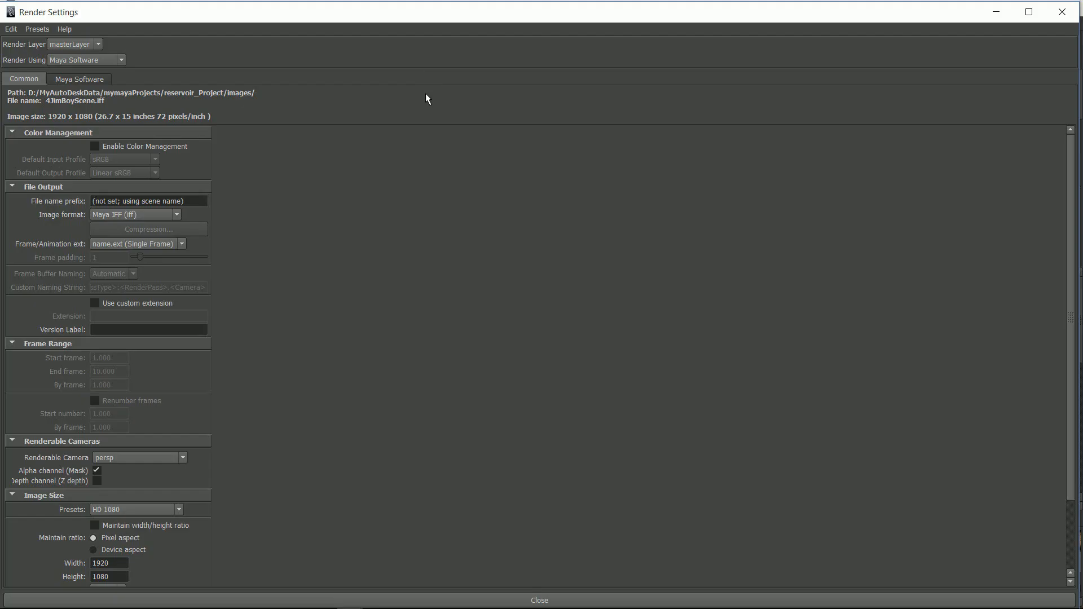
pyautogui.click(177, 215)
pyautogui.scroll(2, 158, 276)
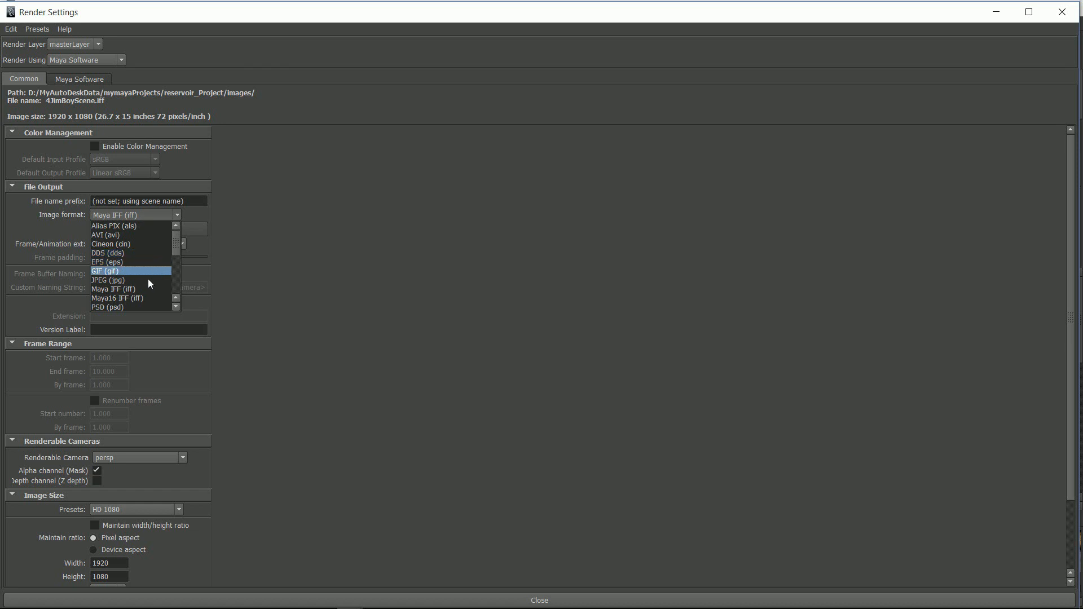
pyautogui.click(356, 202)
pyautogui.click(123, 59)
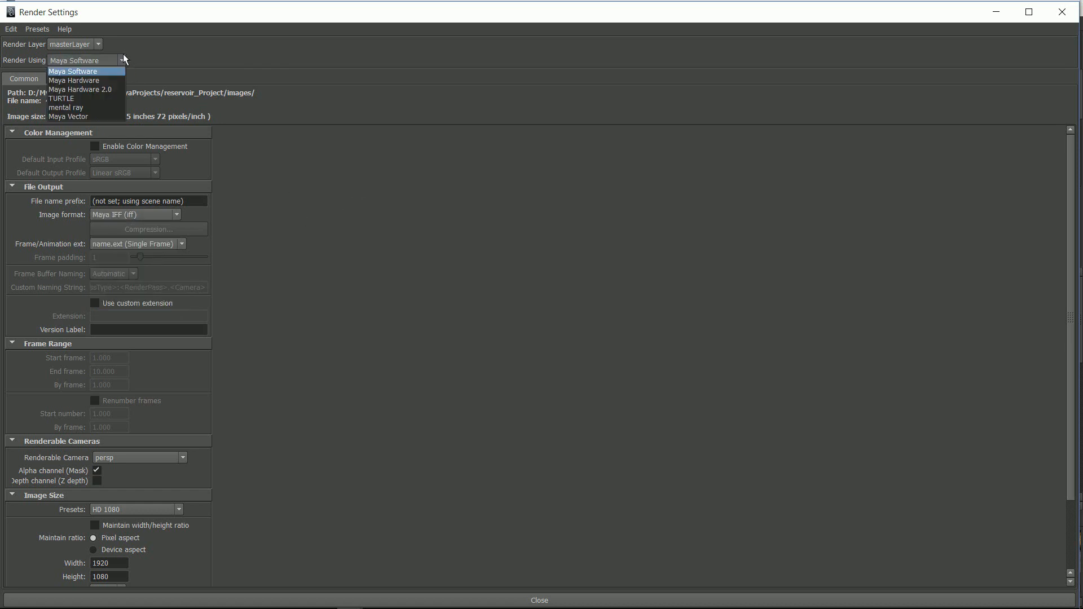
pyautogui.click(107, 108)
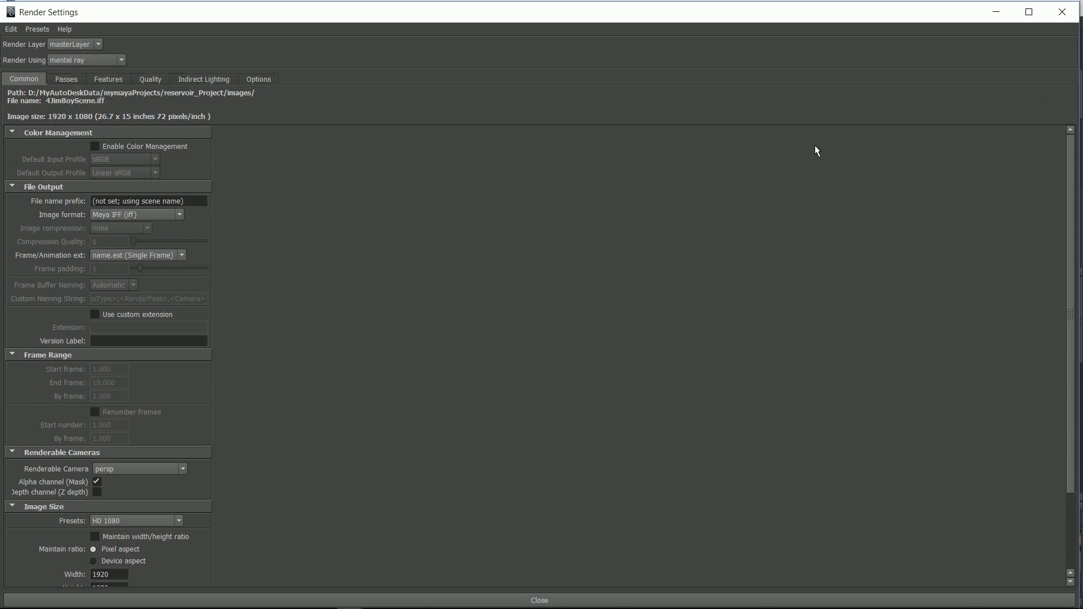
pyautogui.click(1070, 17)
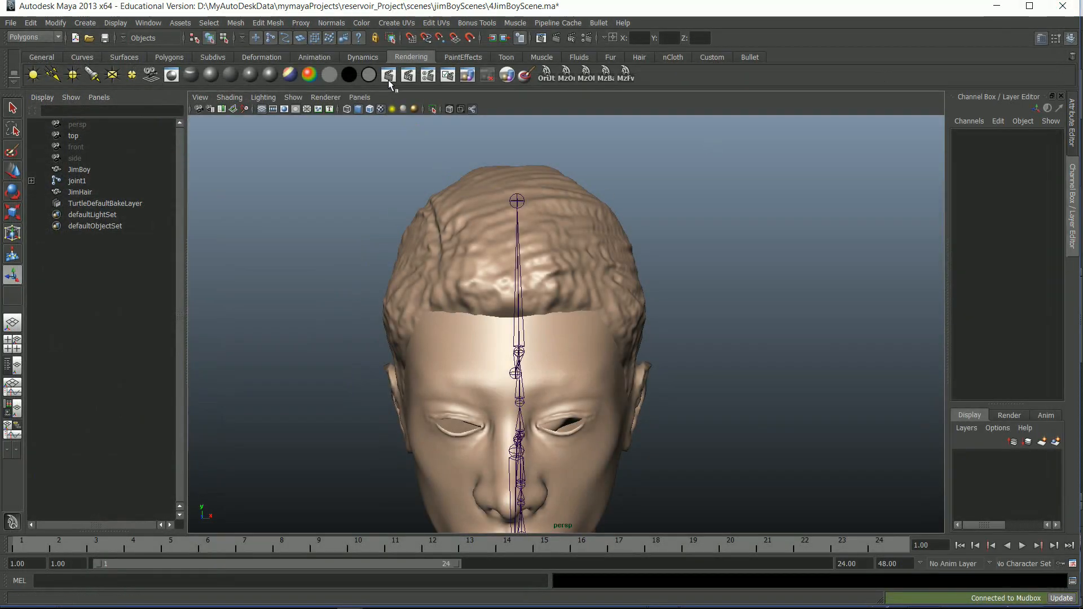
# Render the current frame of the head with mental ray, check the image and close it
pyautogui.click(390, 77)
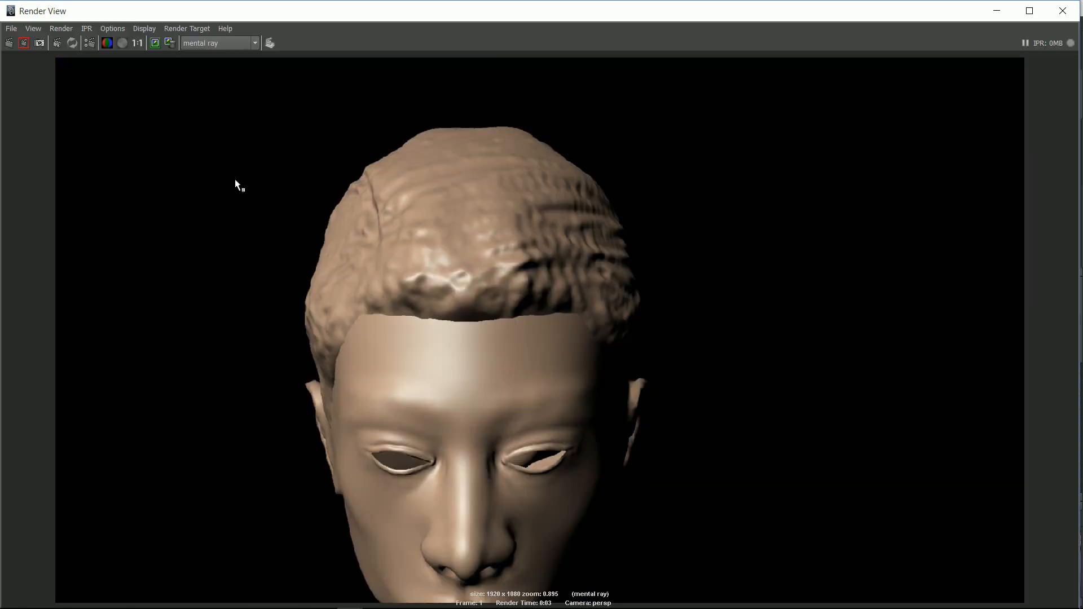
pyautogui.click(155, 42)
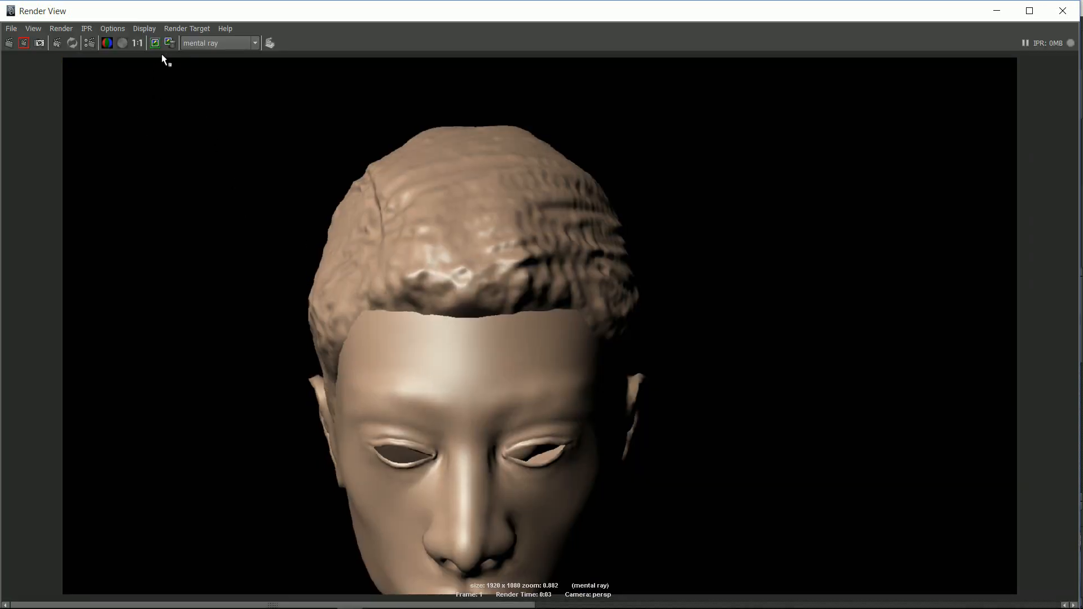
pyautogui.click(1062, 11)
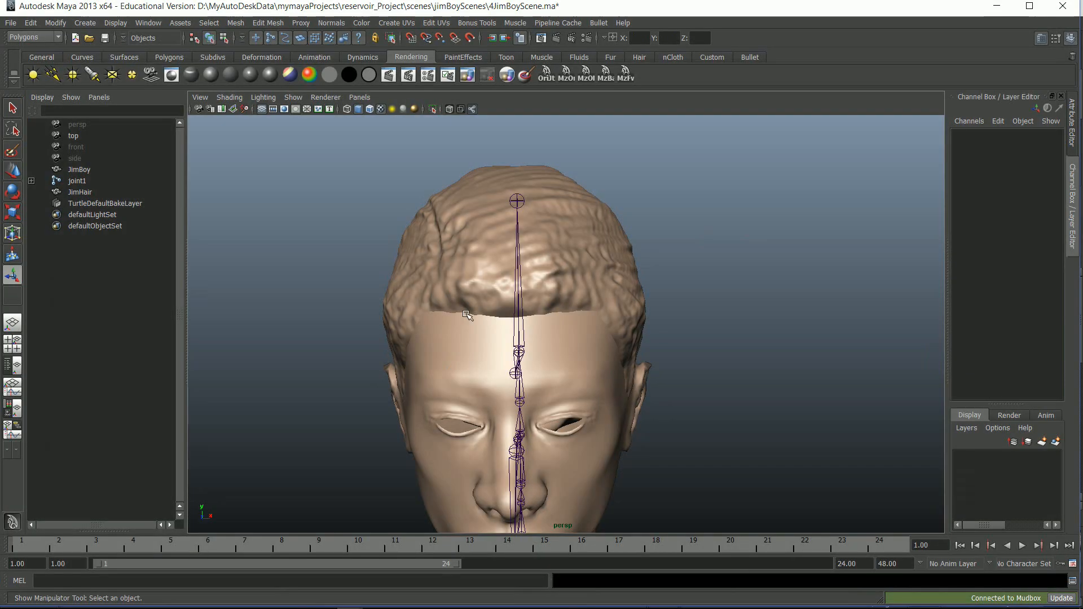
# Show the attributes of the JimBoy mesh's Phong material and shift its colour to a pinker skin tone with hue 17
pyautogui.click(557, 251)
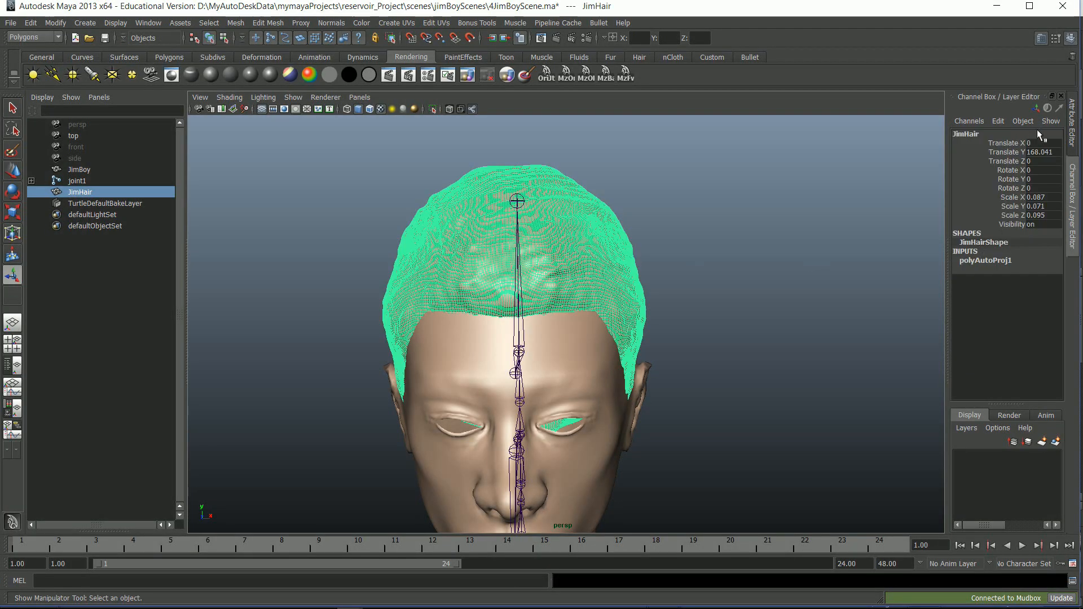
pyautogui.click(582, 361)
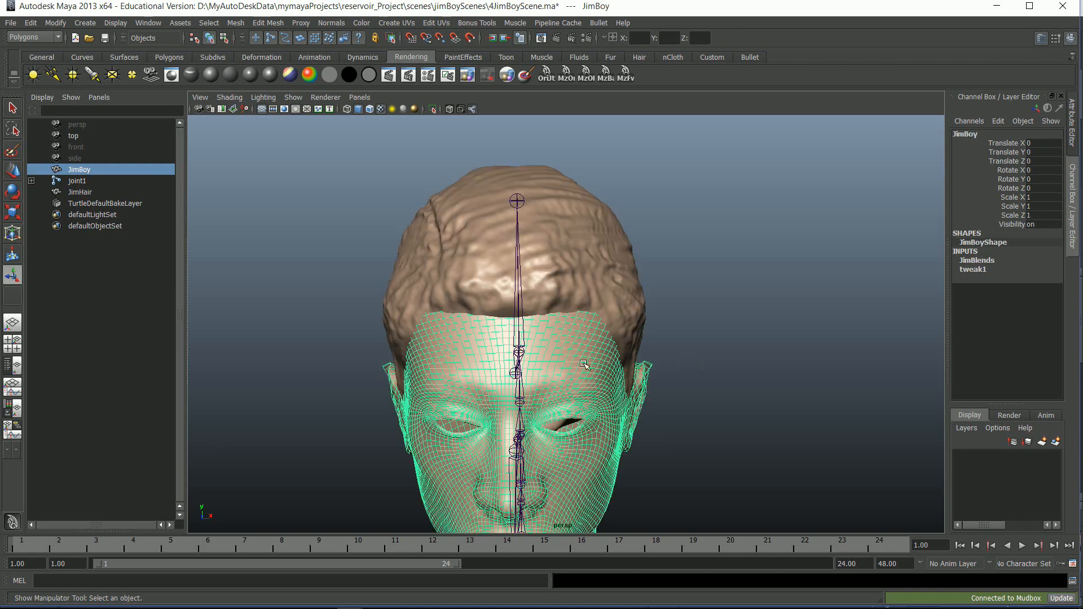
pyautogui.click(1075, 115)
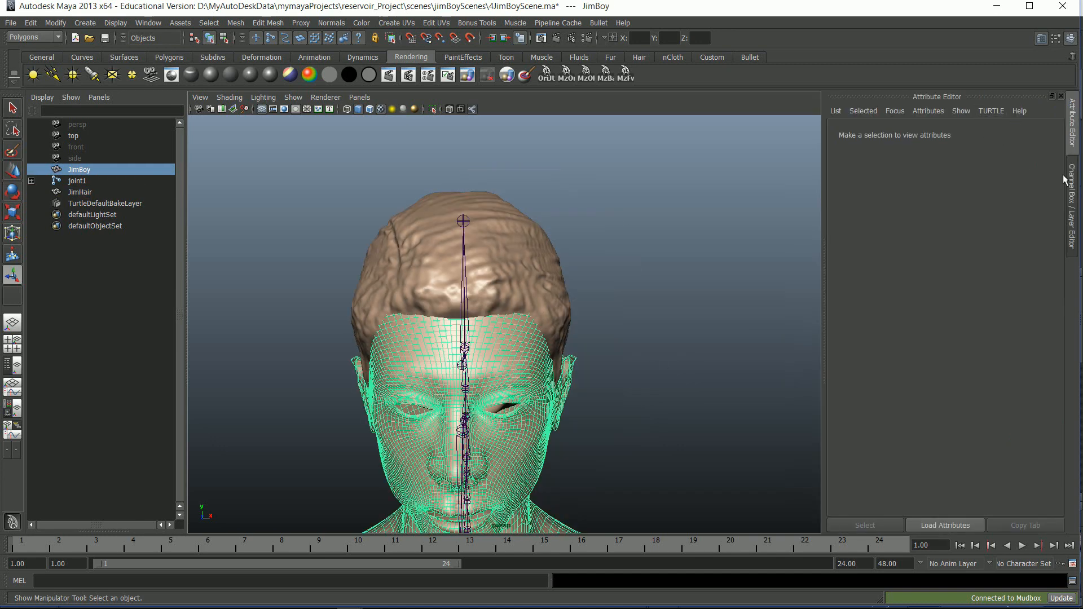
pyautogui.click(480, 343)
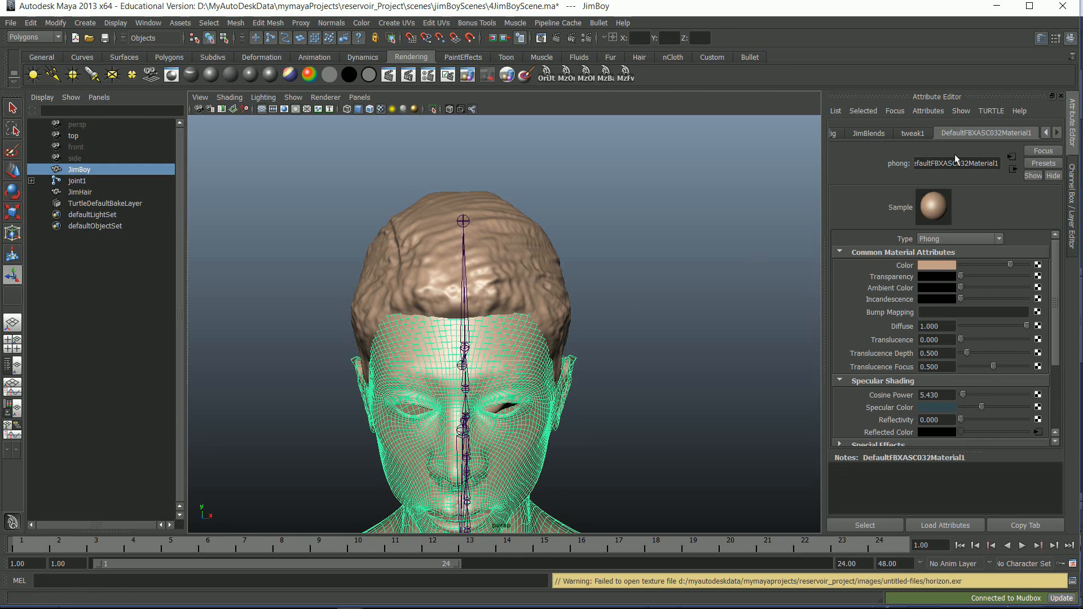
pyautogui.click(949, 266)
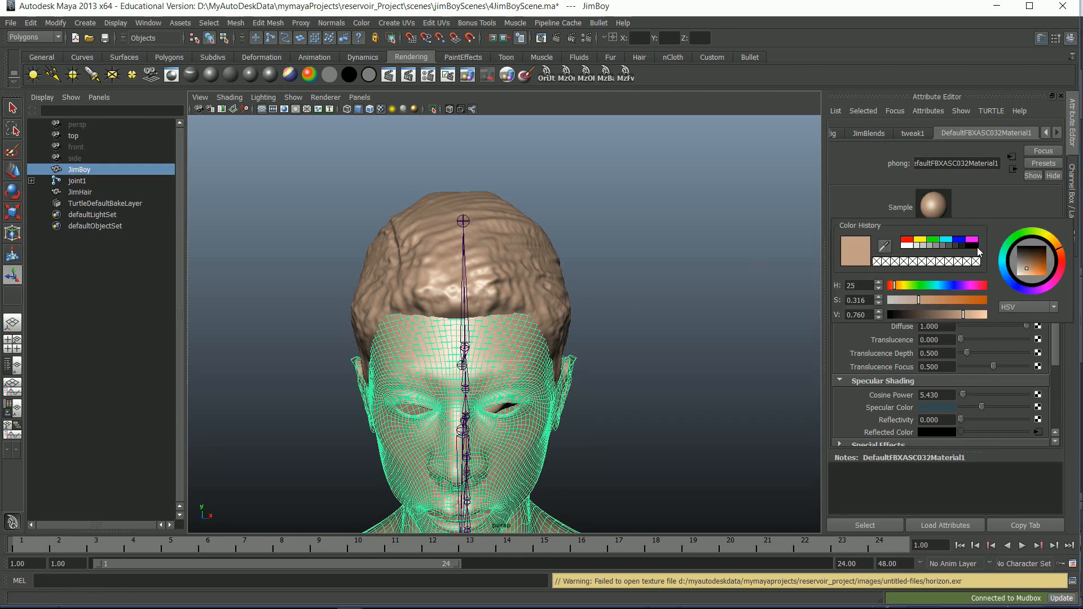
pyautogui.moveTo(1051, 254)
pyautogui.mouseDown()
pyautogui.moveTo(1053, 243)
pyautogui.moveTo(1050, 262)
pyautogui.mouseUp()
pyautogui.moveTo(1060, 257); pyautogui.dragTo(1054, 269)
pyautogui.click(706, 279)
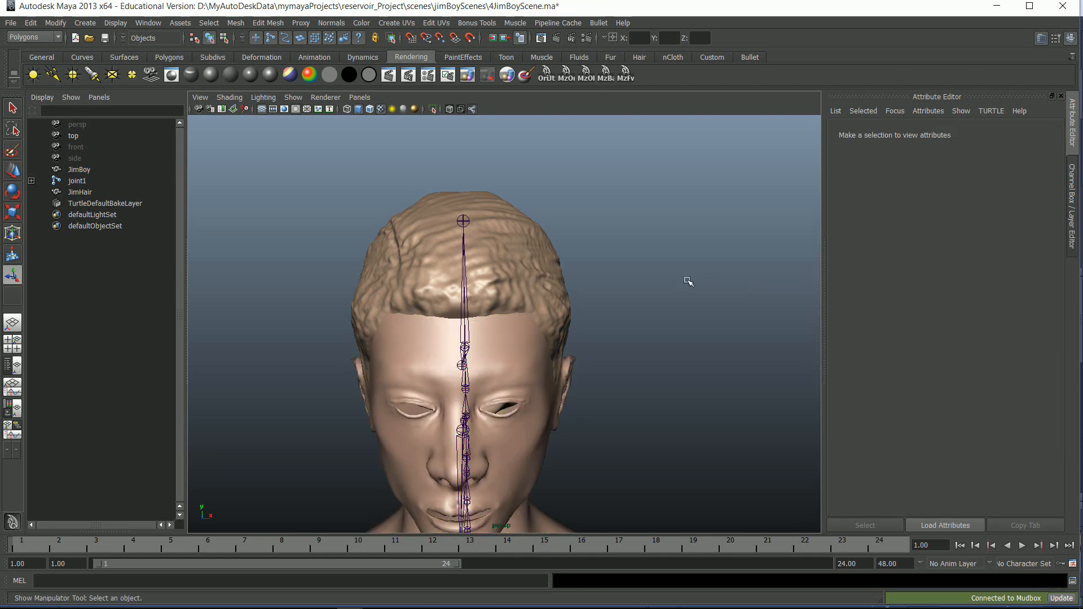
# Set the hue of the JimBoy skin material's colour to 21 and raise its brightness value
pyautogui.keyDown('alt'); pyautogui.moveTo(571, 242); pyautogui.dragTo(540, 340); pyautogui.keyUp('alt')
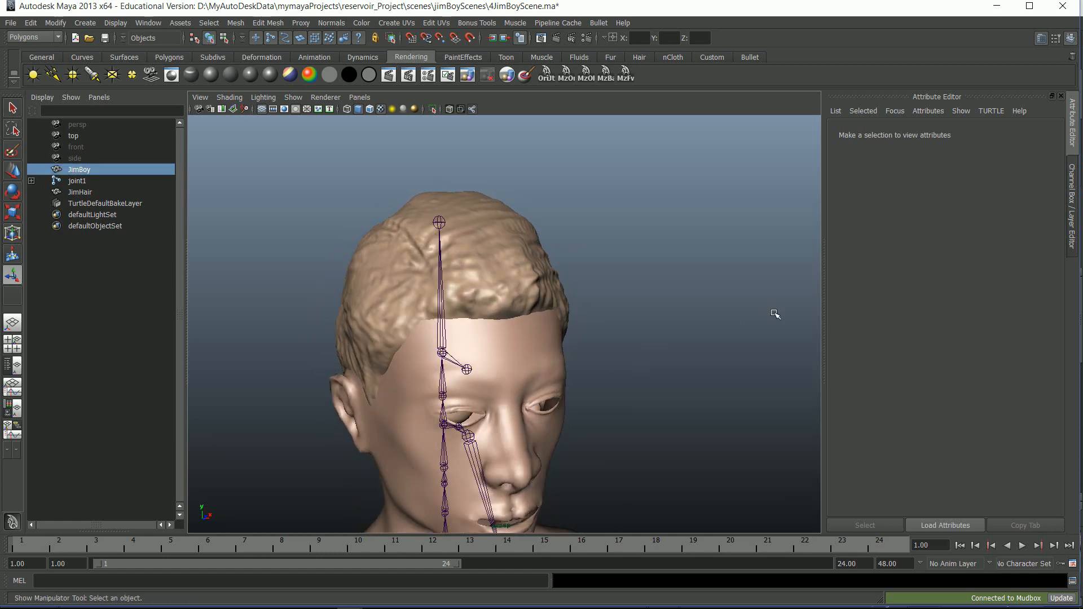
pyautogui.click(540, 362)
pyautogui.click(929, 268)
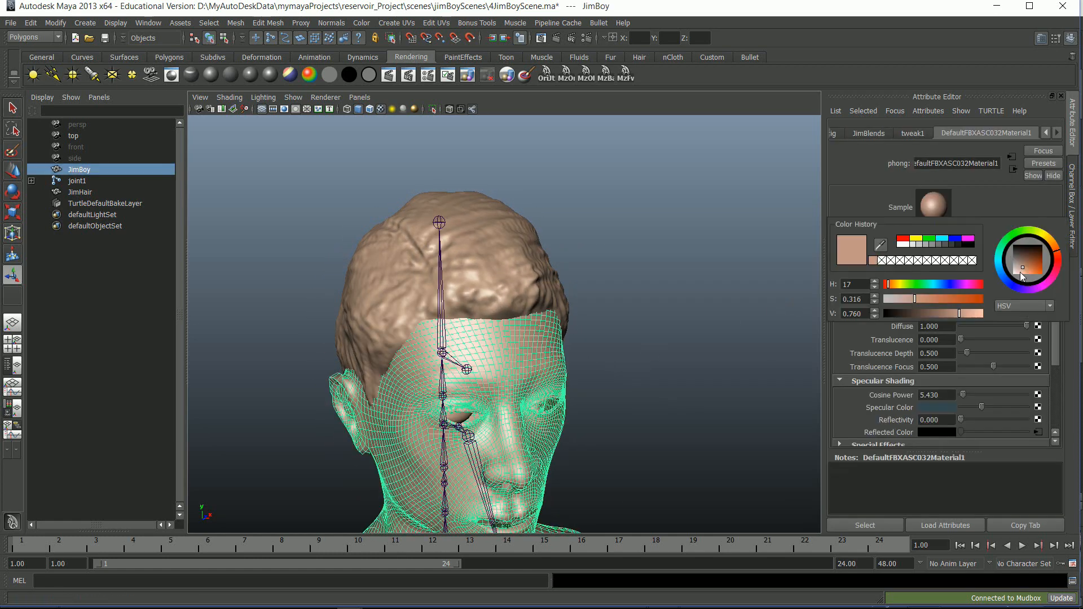
pyautogui.click(1054, 246)
pyautogui.click(1057, 252)
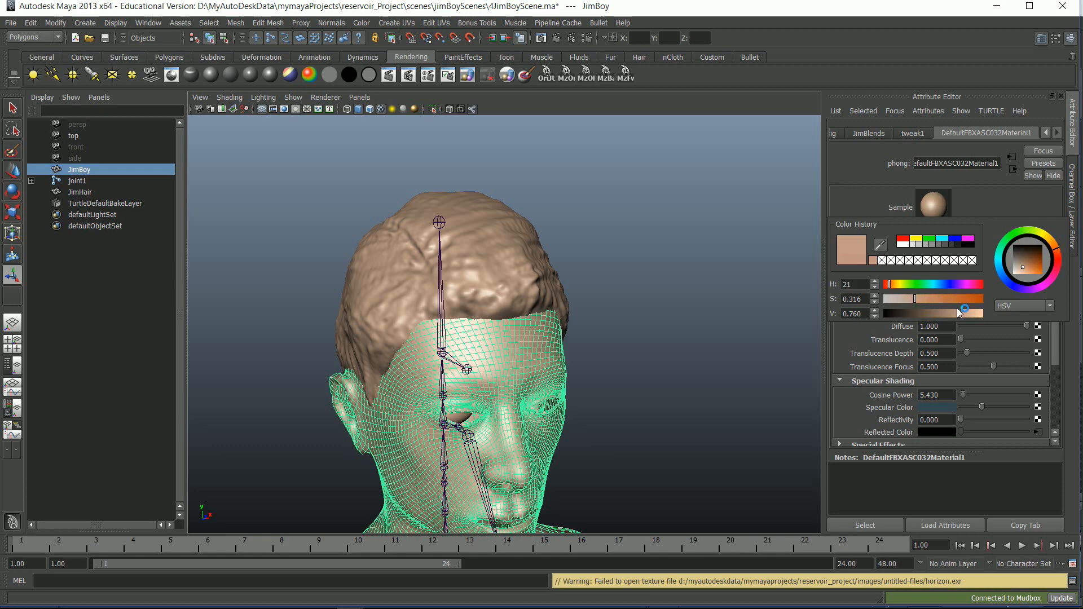
pyautogui.moveTo(959, 314); pyautogui.dragTo(975, 314)
pyautogui.click(671, 286)
# Turn off the see-through joint display in the perspective view and check the head from both sides
pyautogui.keyDown('alt'); pyautogui.moveTo(672, 286); pyautogui.dragTo(530, 220); pyautogui.keyUp('alt')
pyautogui.scroll(2, 530, 220)
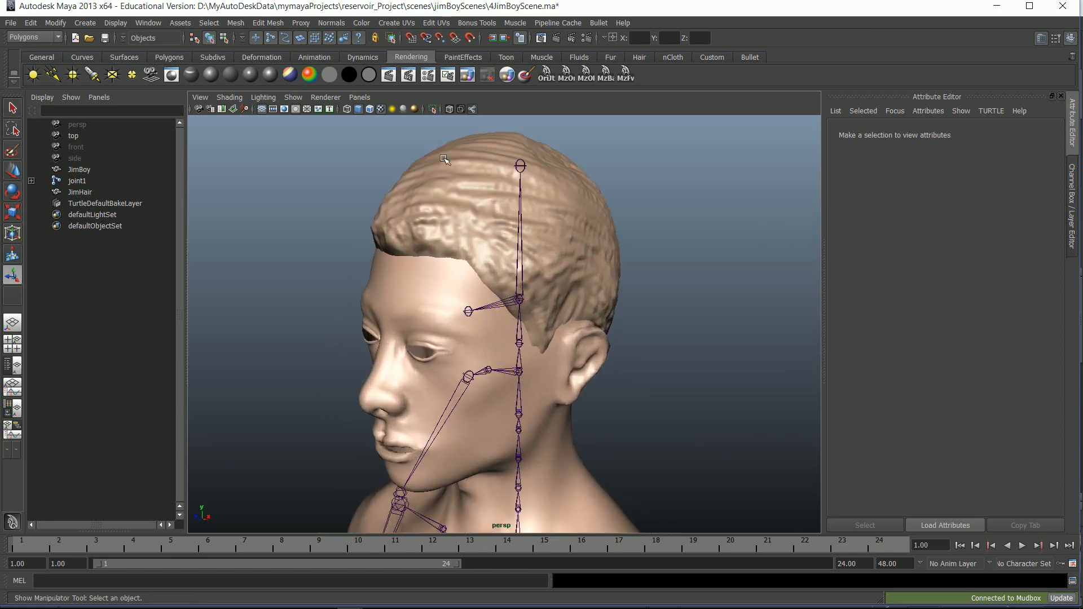
pyautogui.click(473, 110)
pyautogui.scroll(5, 589, 253)
pyautogui.scroll(-6, 589, 253)
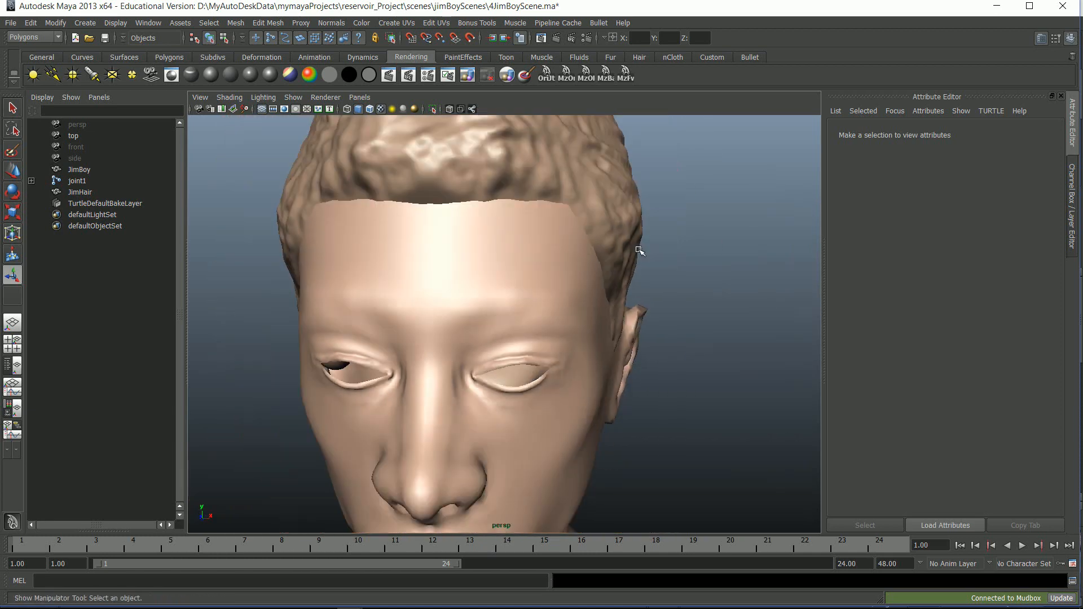
pyautogui.keyDown('alt'); pyautogui.moveTo(569, 254); pyautogui.dragTo(604, 244); pyautogui.keyUp('alt')
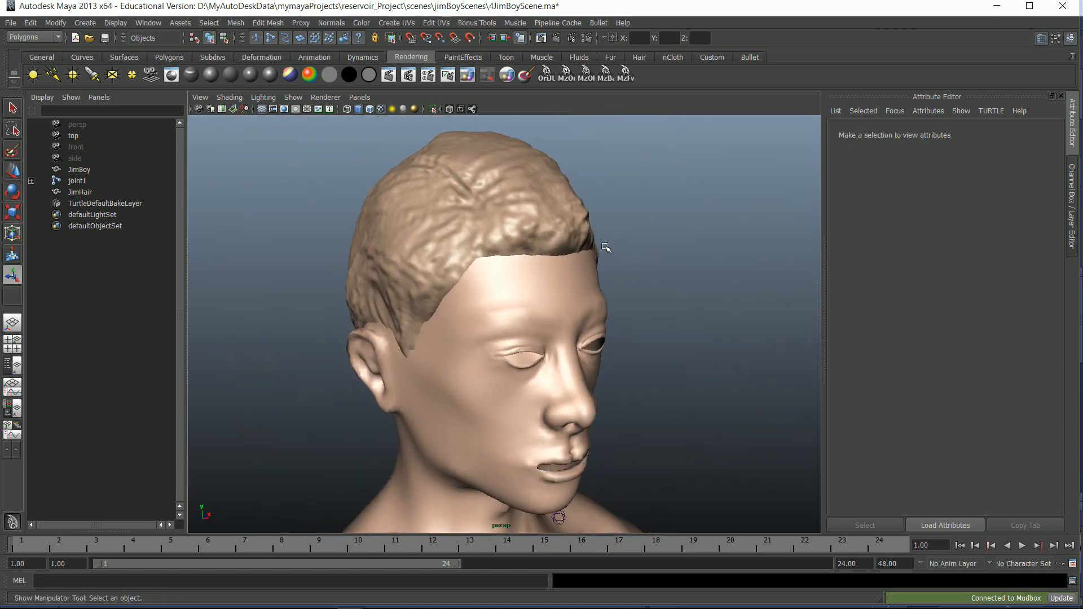
# Save the scene as a new version named 5JimBoyScene.ma in the jimBoyScenes folder
pyautogui.click(10, 23)
pyautogui.click(45, 82)
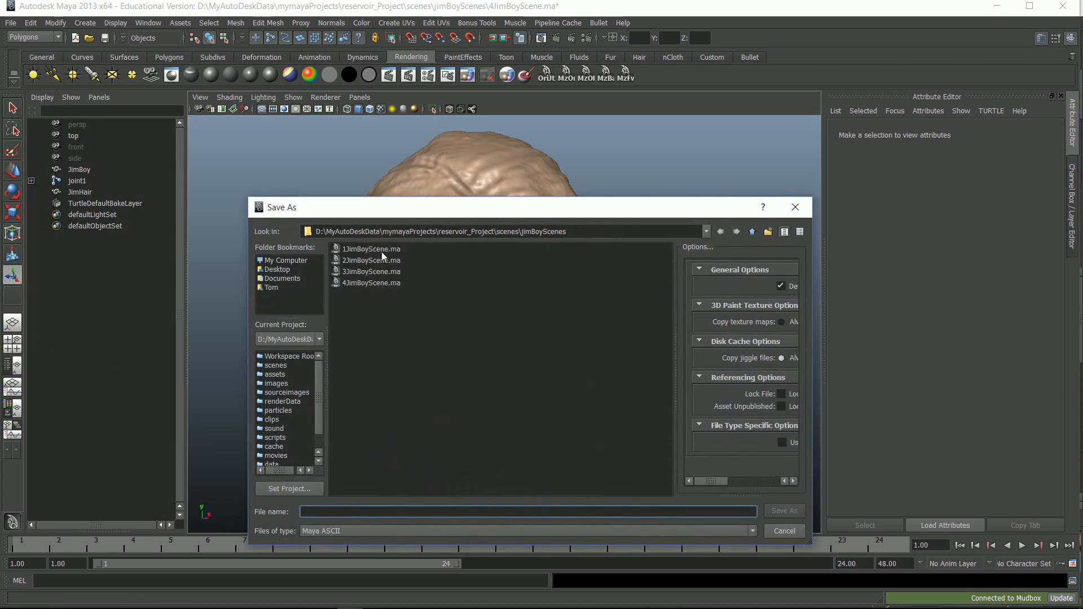
pyautogui.click(374, 284)
pyautogui.click(304, 511)
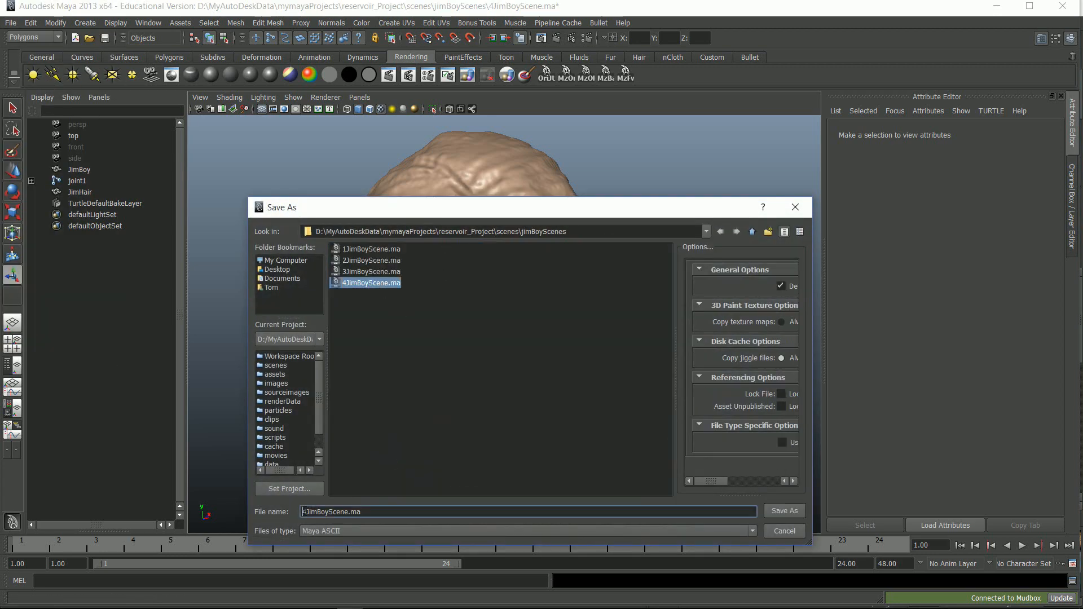
pyautogui.press('Delete')
pyautogui.write('5')
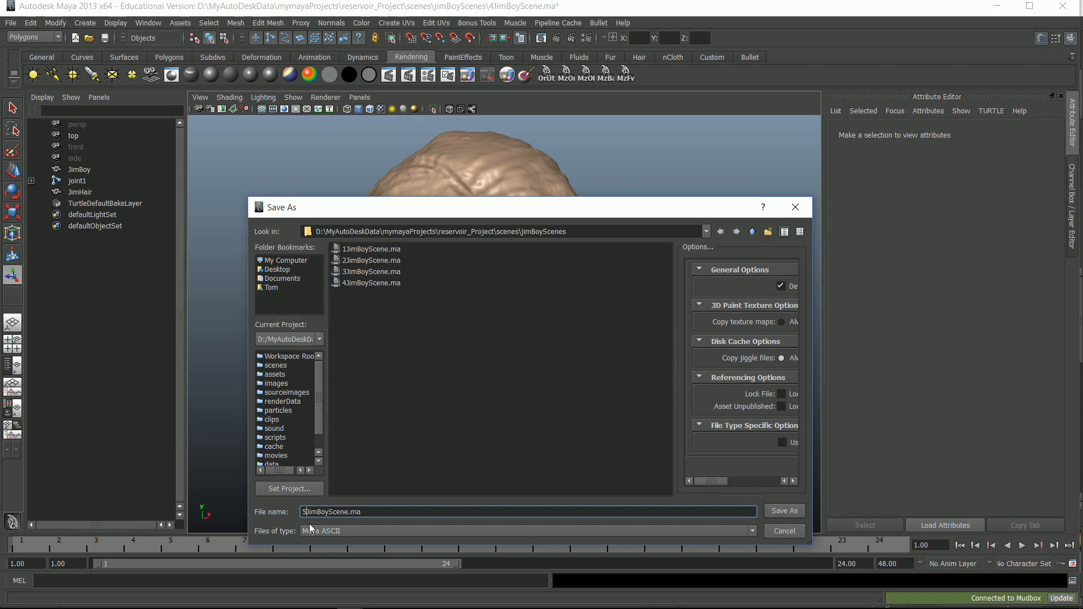
pyautogui.press('Return')
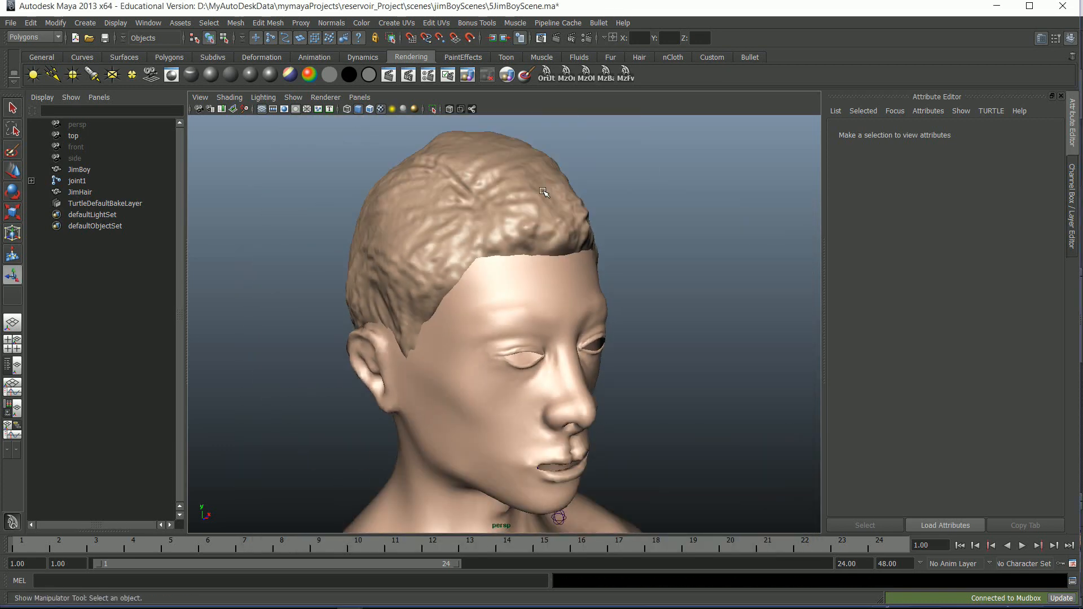
# Connect a File texture to the colour of the JimHair mesh's Phong material
pyautogui.click(507, 225)
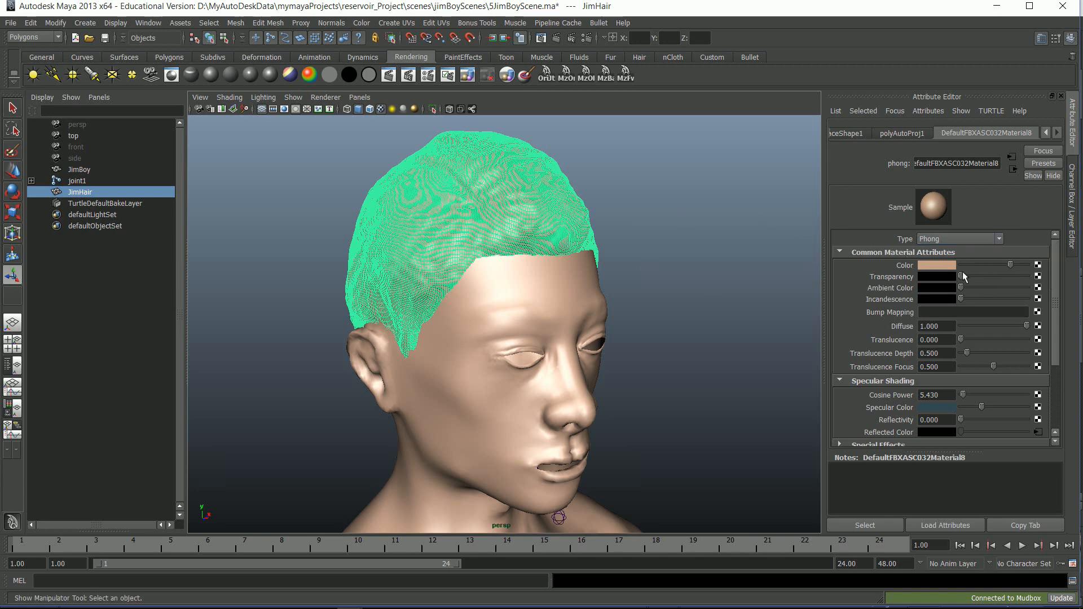
pyautogui.click(1038, 265)
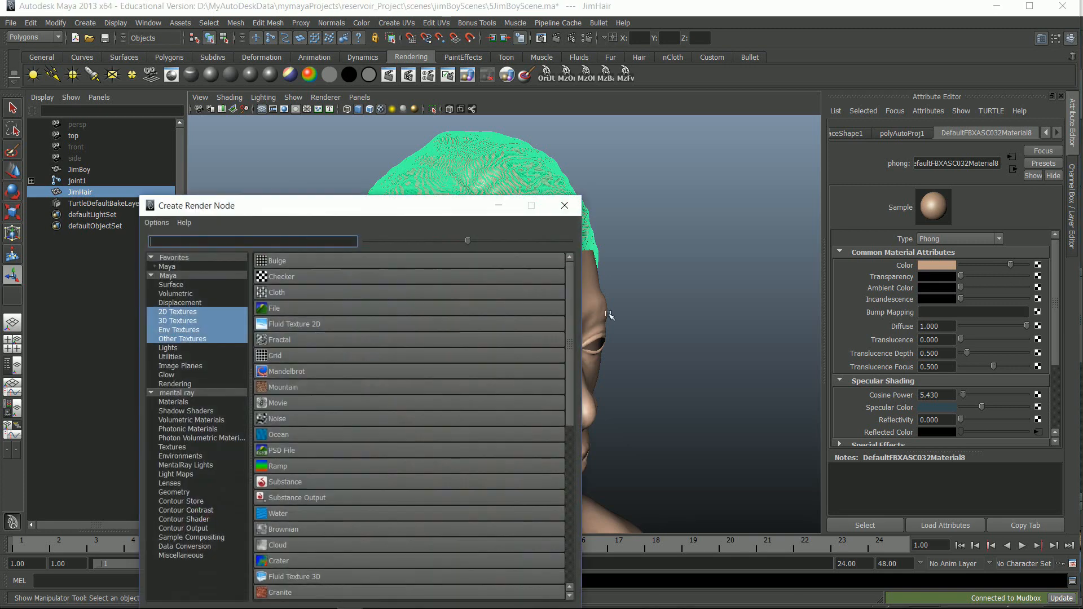
pyautogui.click(379, 308)
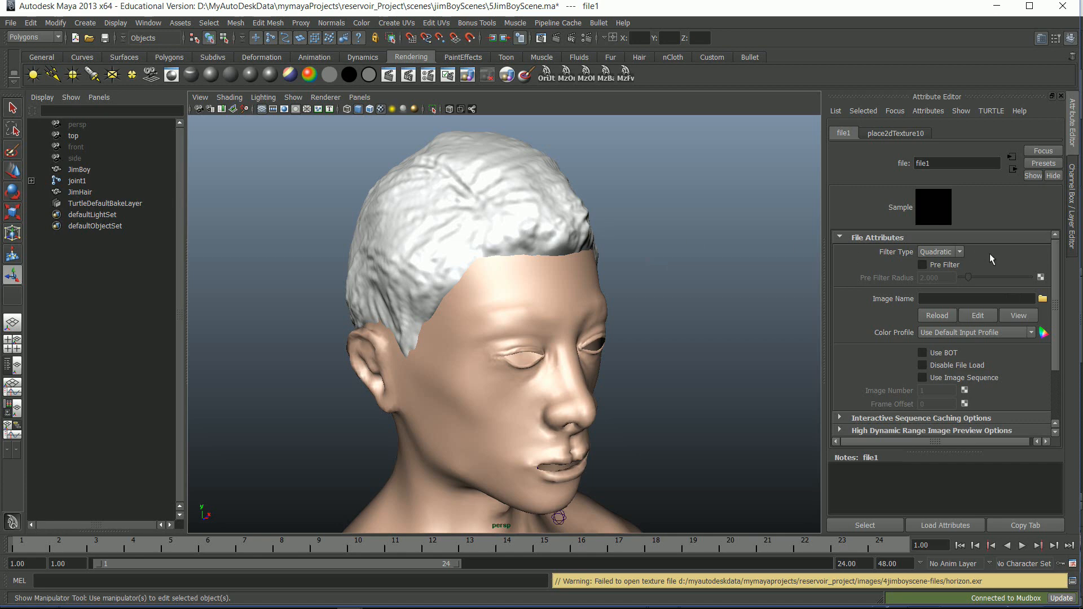
# Browse for the File texture's image and open the data\JimBoy\2JimHairMud-files folder of the project
pyautogui.click(1042, 299)
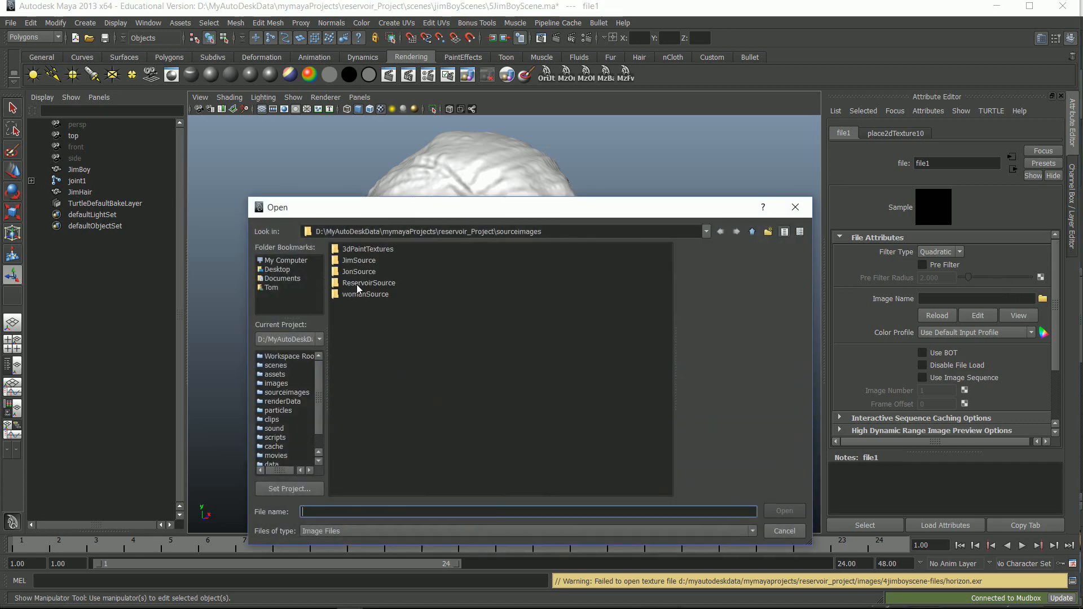
pyautogui.click(752, 233)
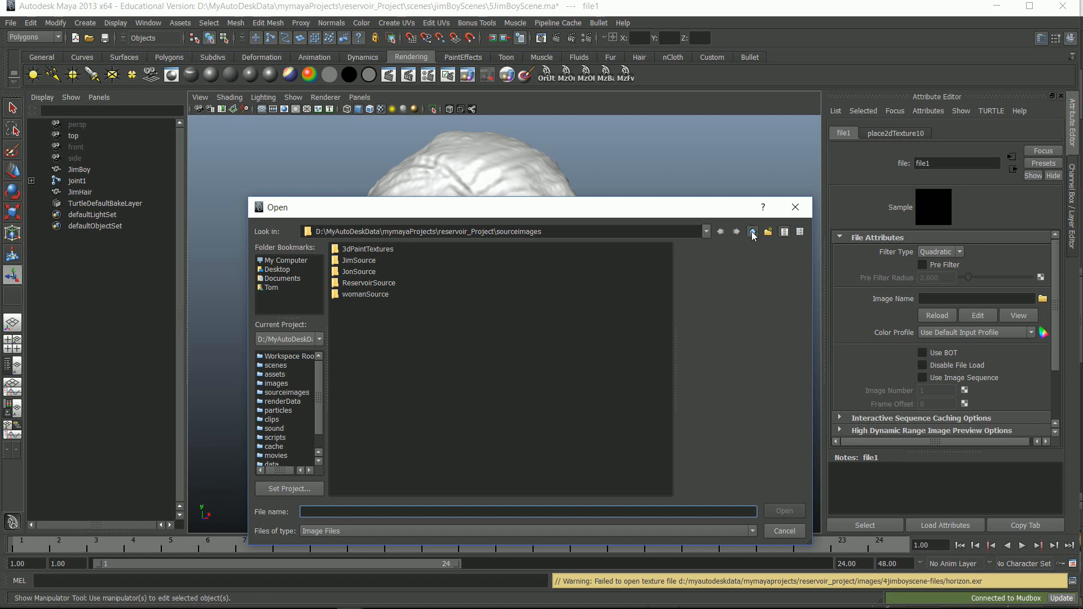
pyautogui.doubleClick(357, 296)
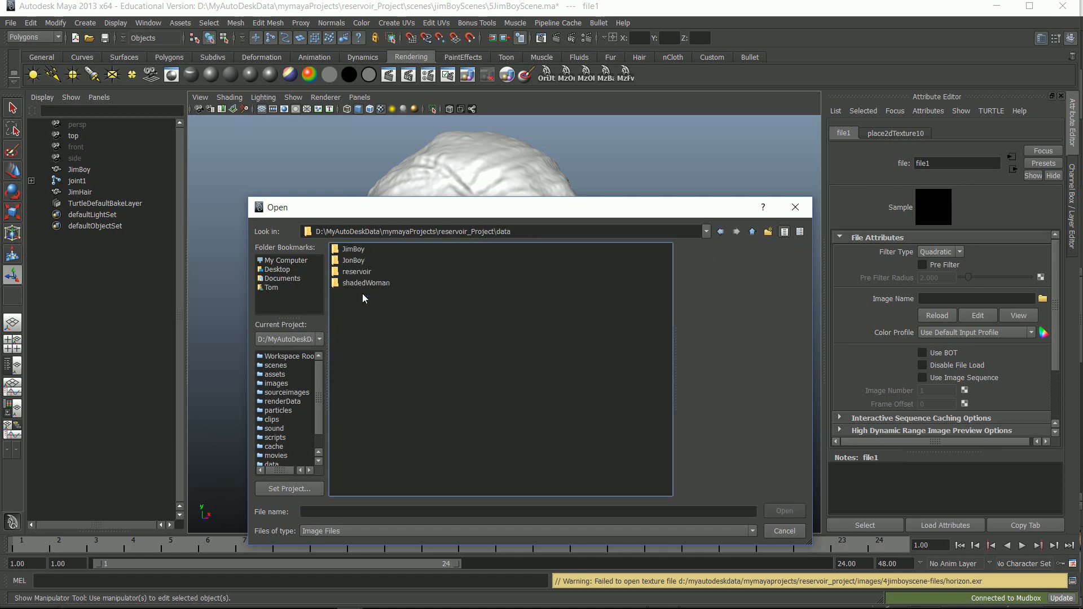
pyautogui.doubleClick(362, 251)
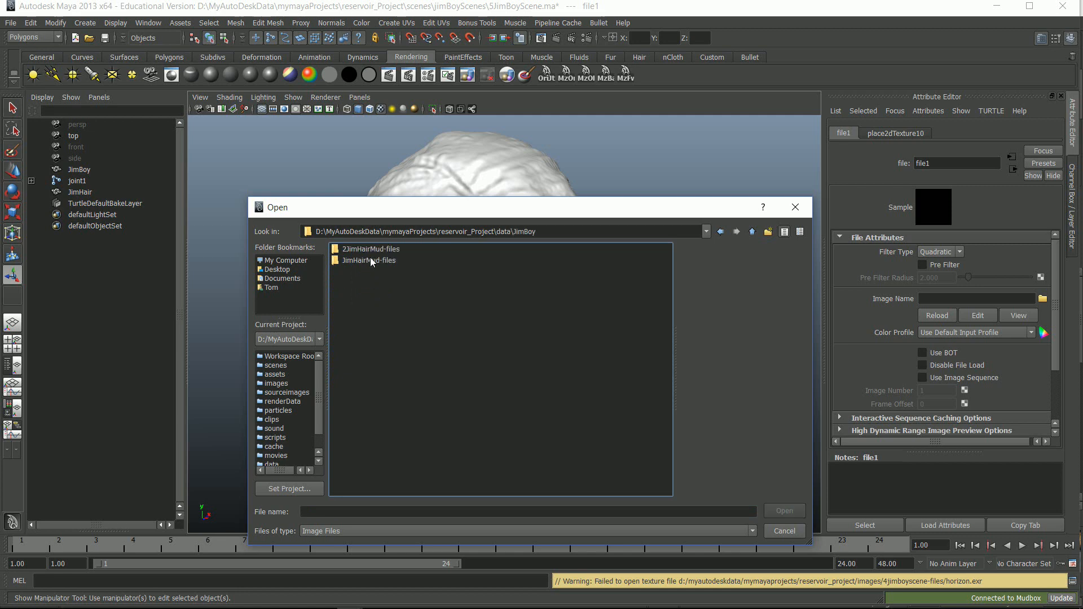
pyautogui.click(376, 262)
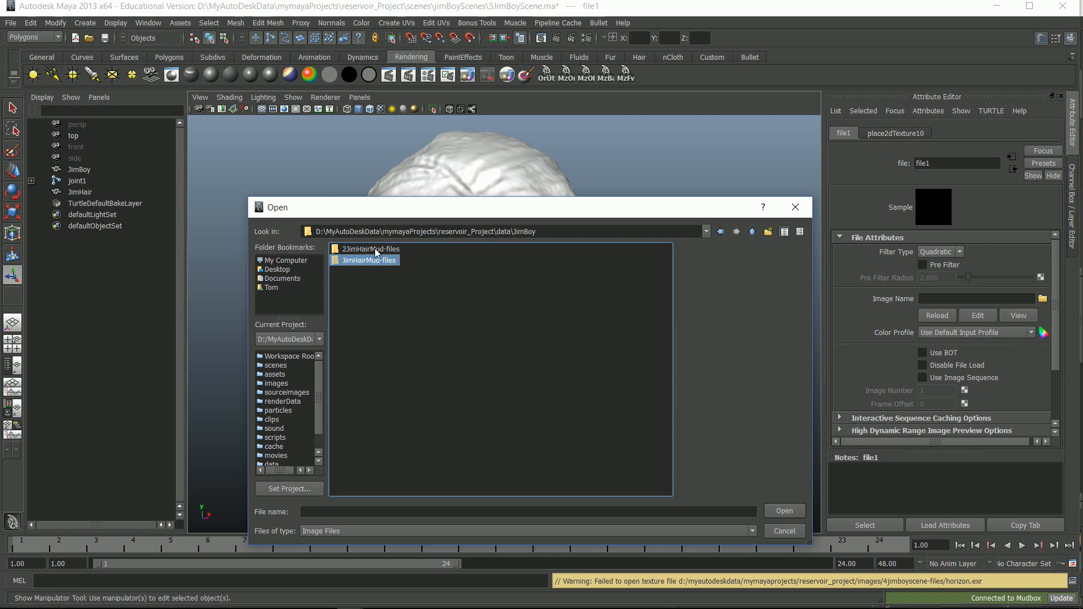
pyautogui.doubleClick(375, 248)
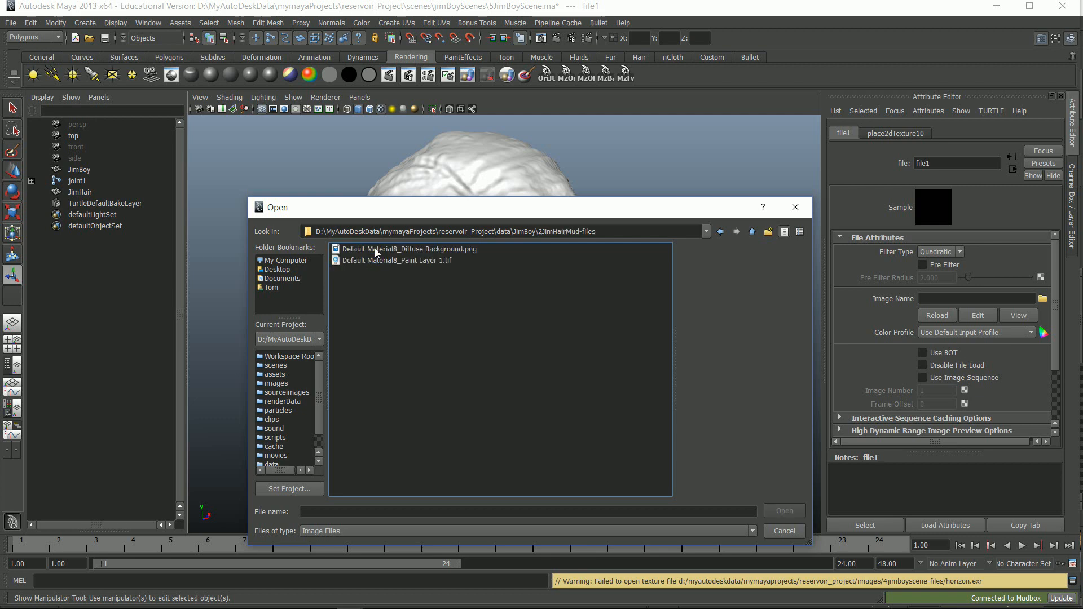
# Preview both images in the folder and load Default Material8_Paint Layer 1.tif as the hair texture's image
pyautogui.click(401, 261)
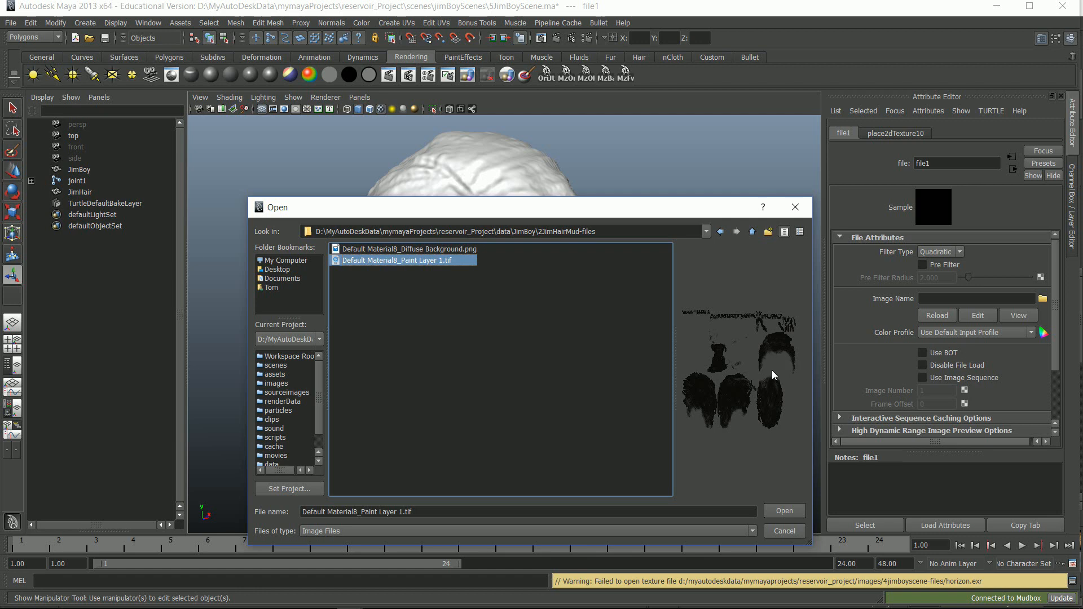
pyautogui.click(394, 250)
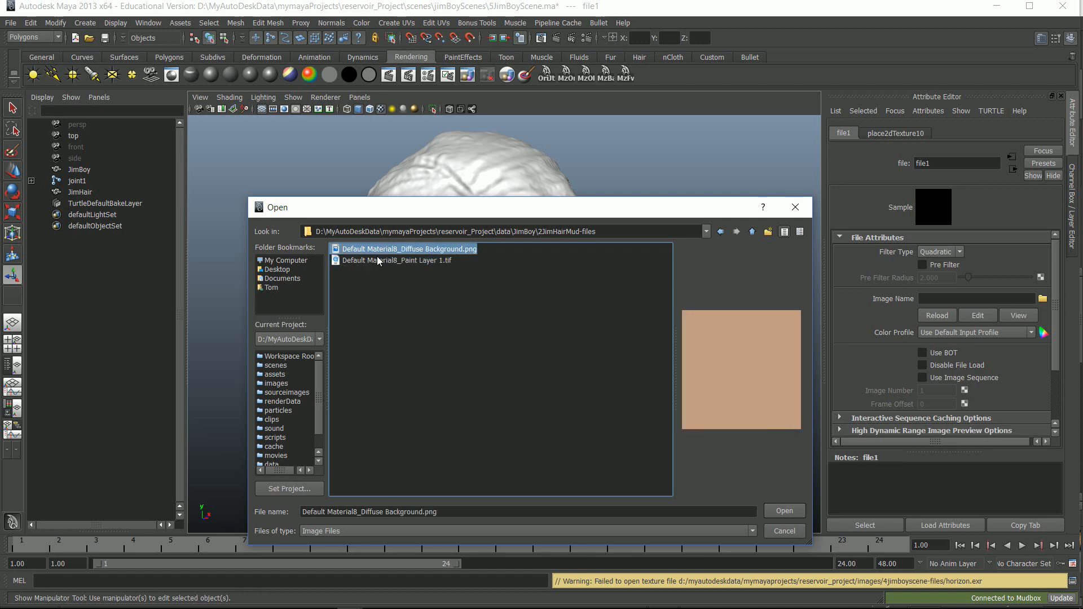
pyautogui.click(357, 263)
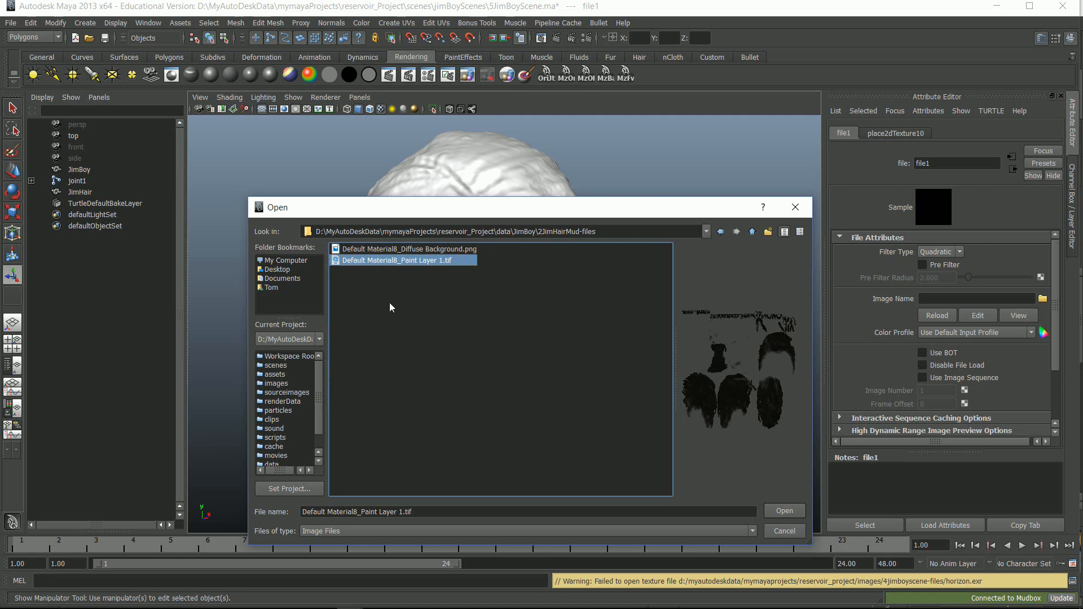
pyautogui.moveTo(543, 207); pyautogui.dragTo(528, 257)
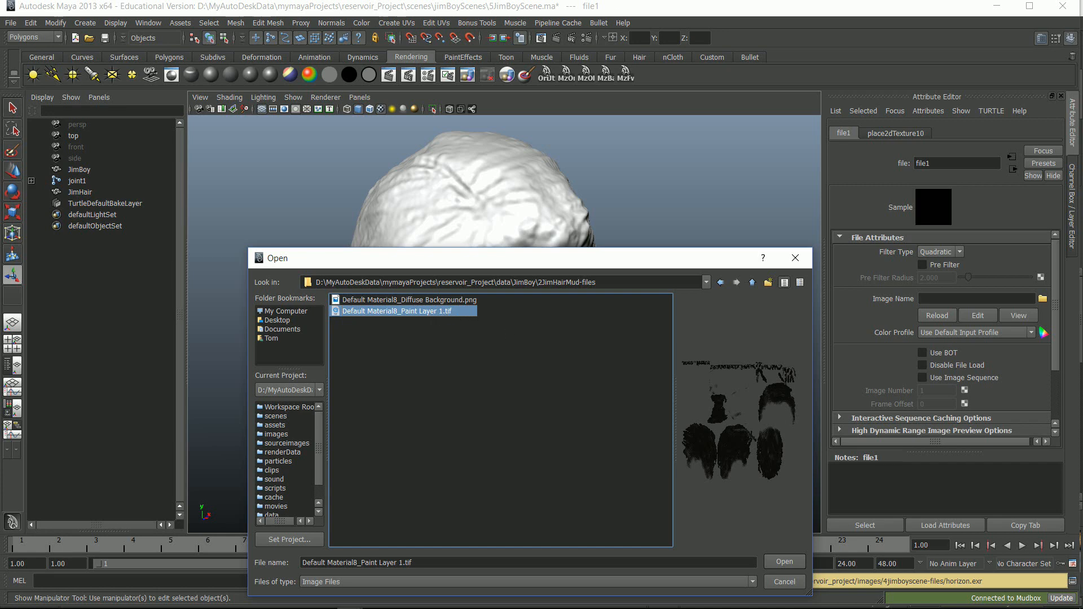
pyautogui.click(785, 562)
pyautogui.click(642, 235)
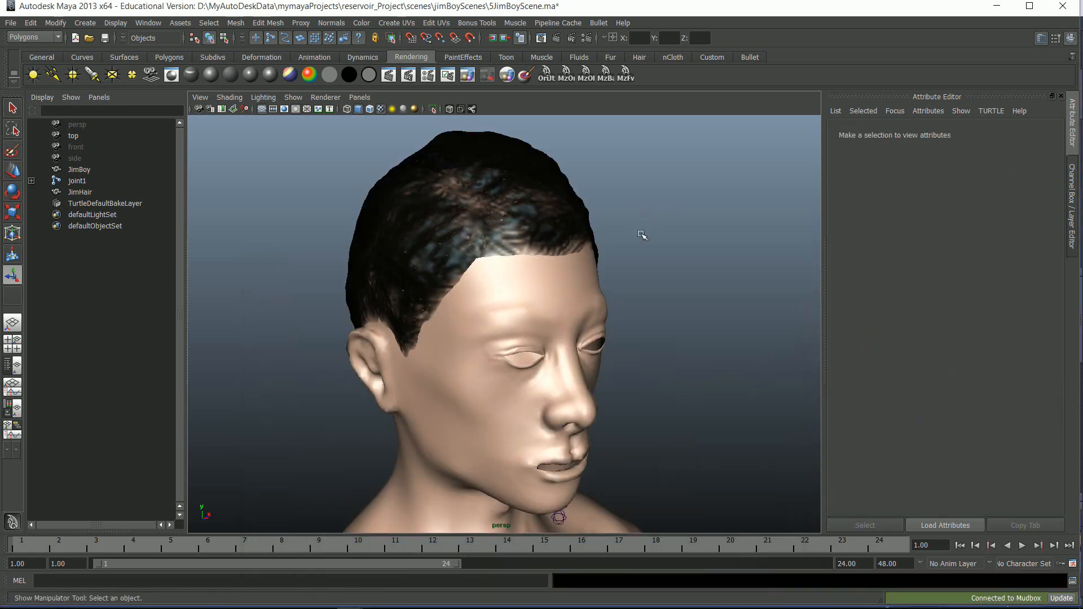
# Examine the painted hair texture on the JimHair mesh up close from the side, the front and the top
pyautogui.scroll(3, 624, 252)
pyautogui.scroll(-1, 546, 261)
pyautogui.keyDown('alt'); pyautogui.moveTo(545, 261); pyautogui.dragTo(533, 338, button='middle'); pyautogui.keyUp('alt')
pyautogui.keyDown('alt'); pyautogui.moveTo(533, 338); pyautogui.dragTo(604, 356); pyautogui.keyUp('alt')
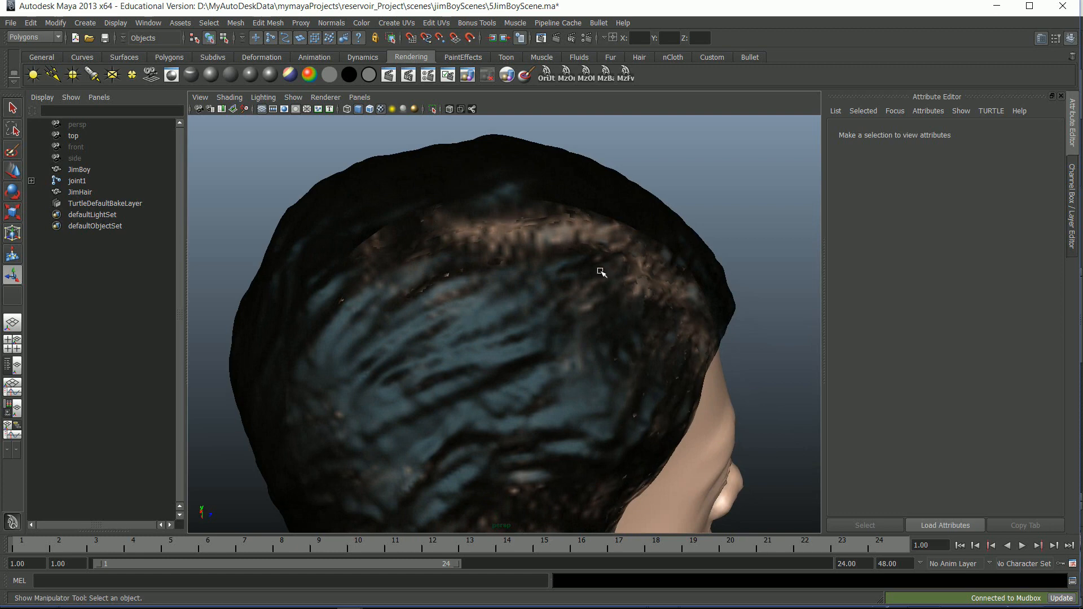
pyautogui.keyDown('alt'); pyautogui.moveTo(631, 271); pyautogui.dragTo(684, 242); pyautogui.keyUp('alt')
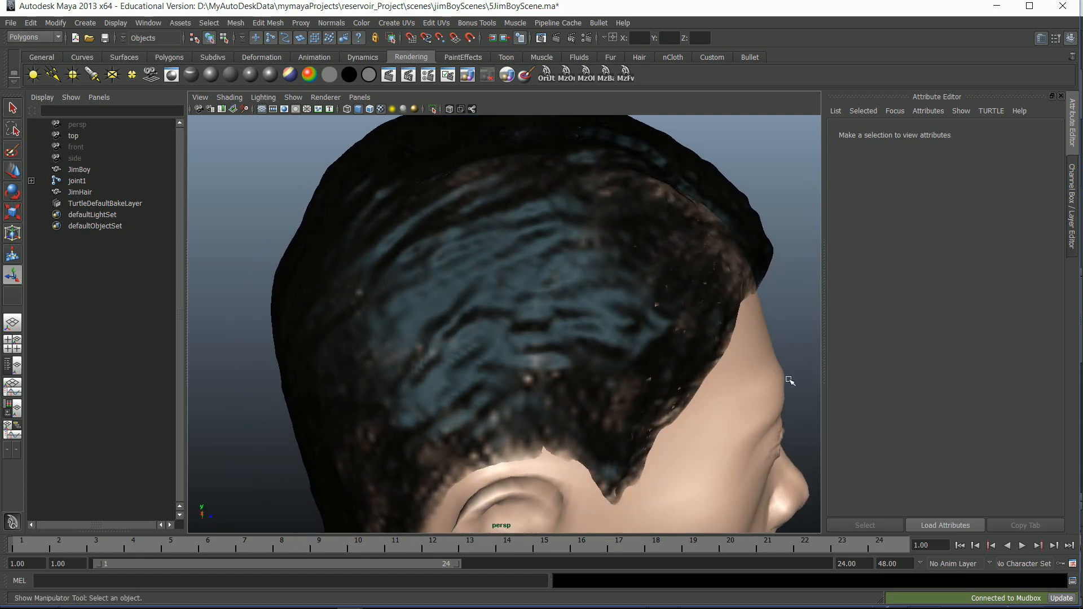
pyautogui.click(770, 372)
pyautogui.keyDown('alt'); pyautogui.moveTo(523, 244); pyautogui.dragTo(370, 285); pyautogui.keyUp('alt')
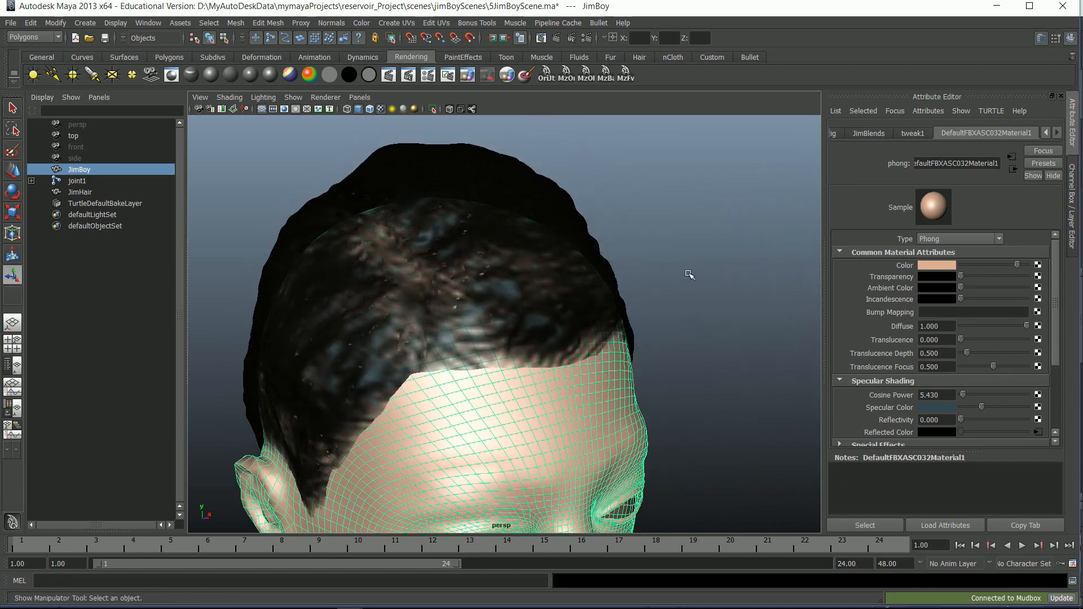
pyautogui.click(637, 272)
pyautogui.scroll(-5, 547, 280)
pyautogui.keyDown('alt'); pyautogui.moveTo(479, 288); pyautogui.dragTo(570, 283); pyautogui.keyUp('alt')
# Switch the perspective view to High Quality Rendering and inspect the textured hair up close and from a distance
pyautogui.click(326, 98)
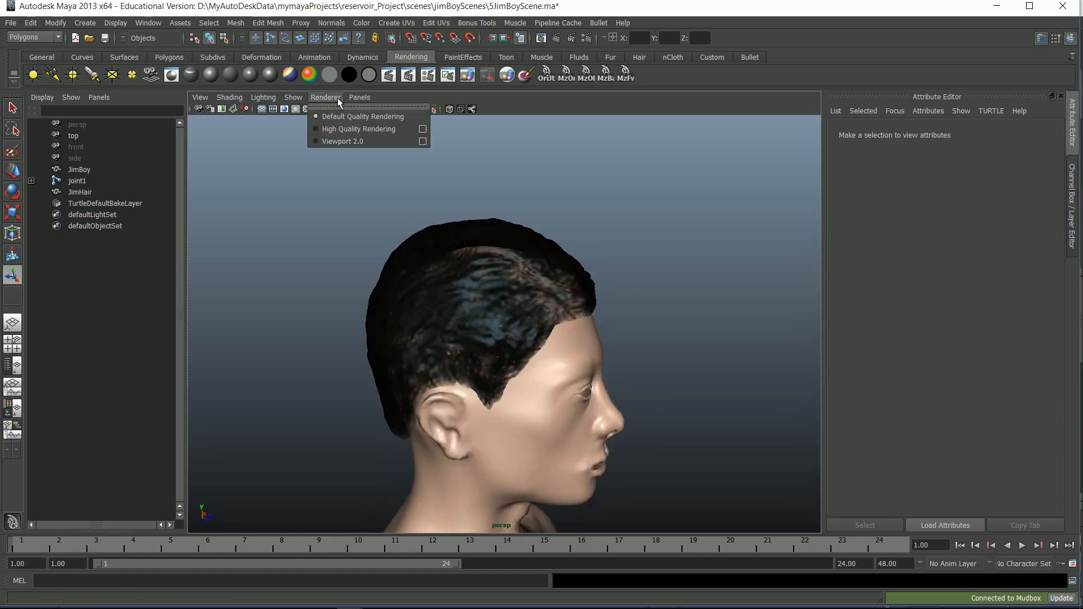
pyautogui.click(359, 129)
pyautogui.scroll(8, 481, 266)
pyautogui.keyDown('alt'); pyautogui.moveTo(481, 265); pyautogui.dragTo(343, 150); pyautogui.keyUp('alt')
pyautogui.scroll(-8, 368, 264)
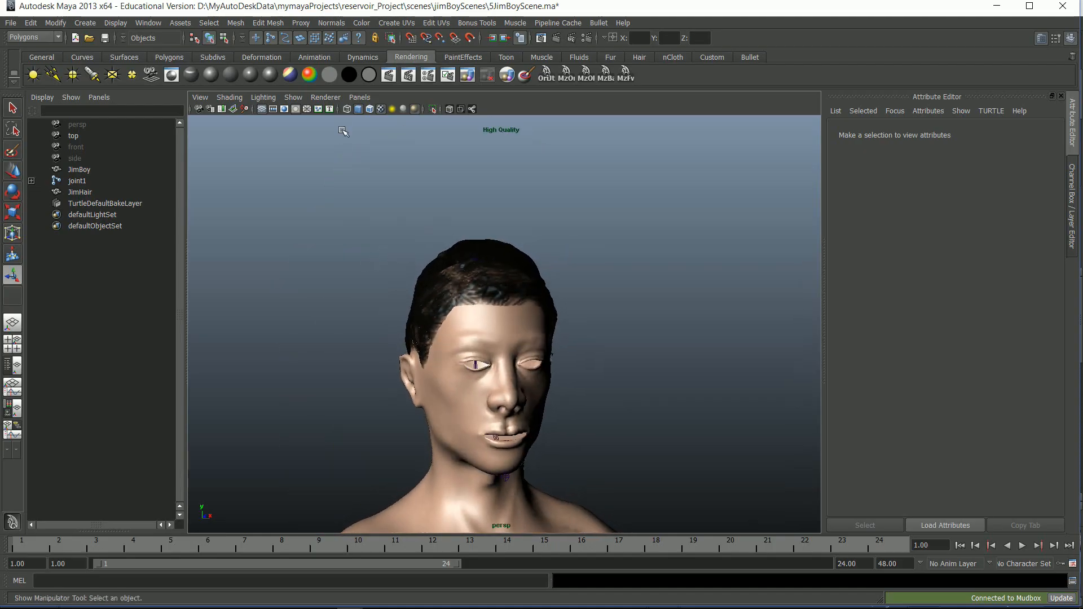
# Return the perspective view to Default Quality Rendering and inspect the hairline from the front
pyautogui.click(326, 97)
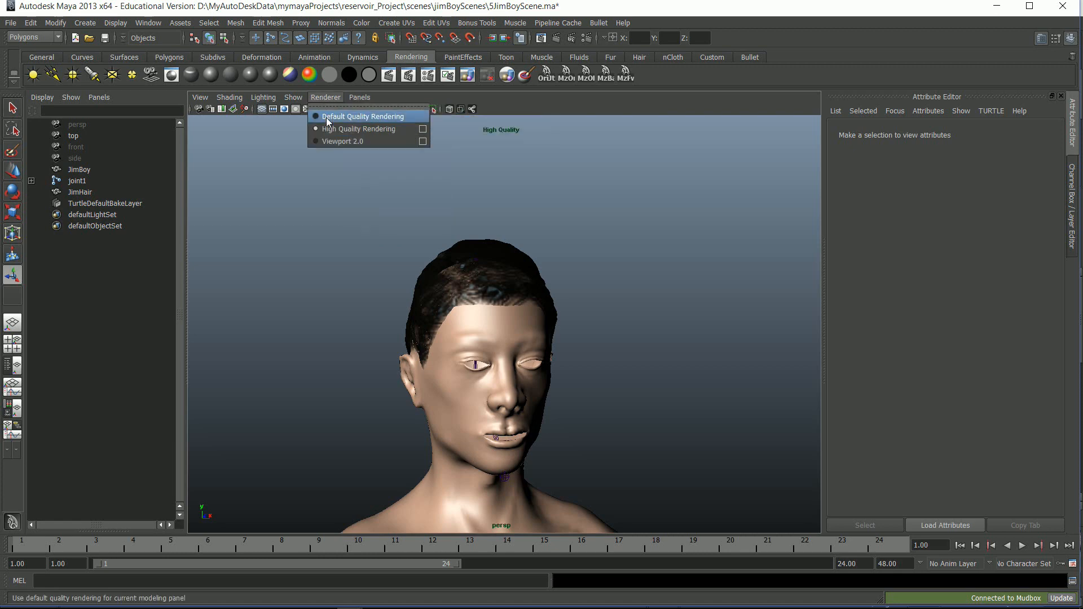
pyautogui.click(328, 116)
pyautogui.scroll(5, 471, 297)
pyautogui.keyDown('alt'); pyautogui.moveTo(472, 297); pyautogui.dragTo(489, 311); pyautogui.keyUp('alt')
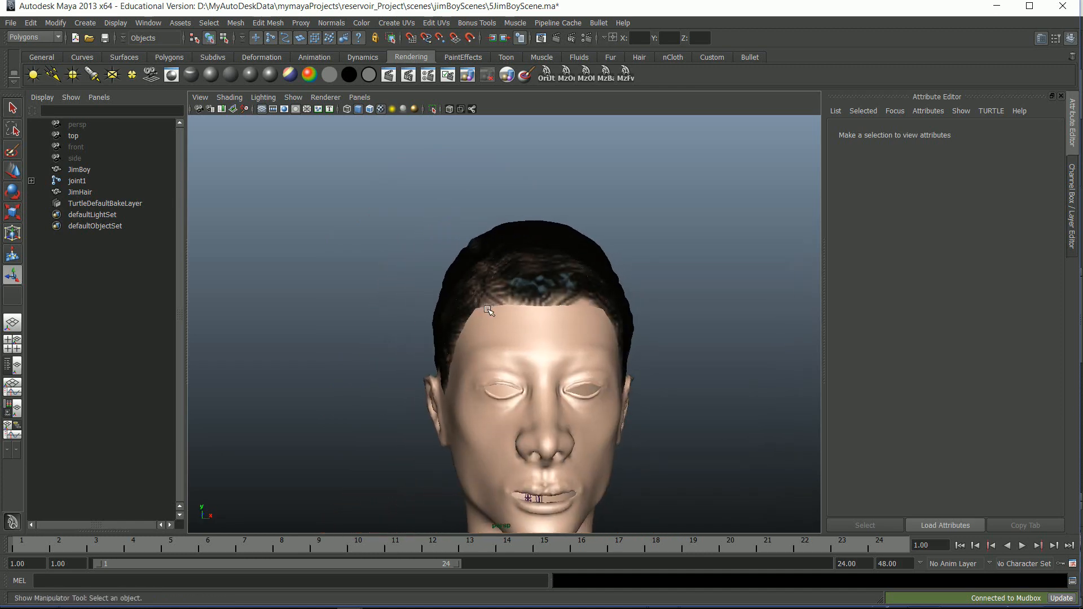
pyautogui.click(59, 37)
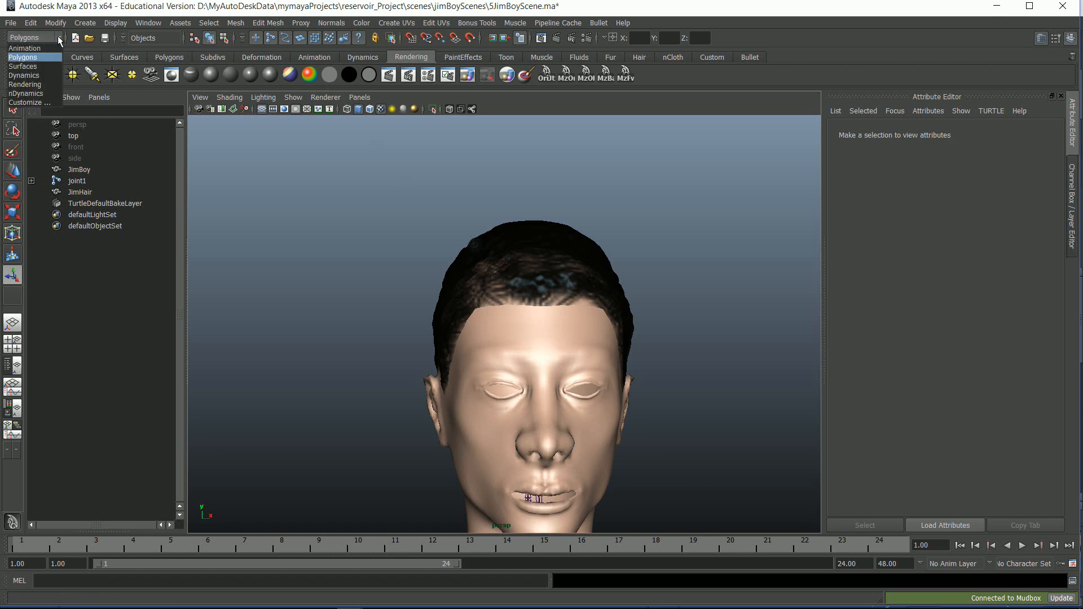
pyautogui.click(44, 93)
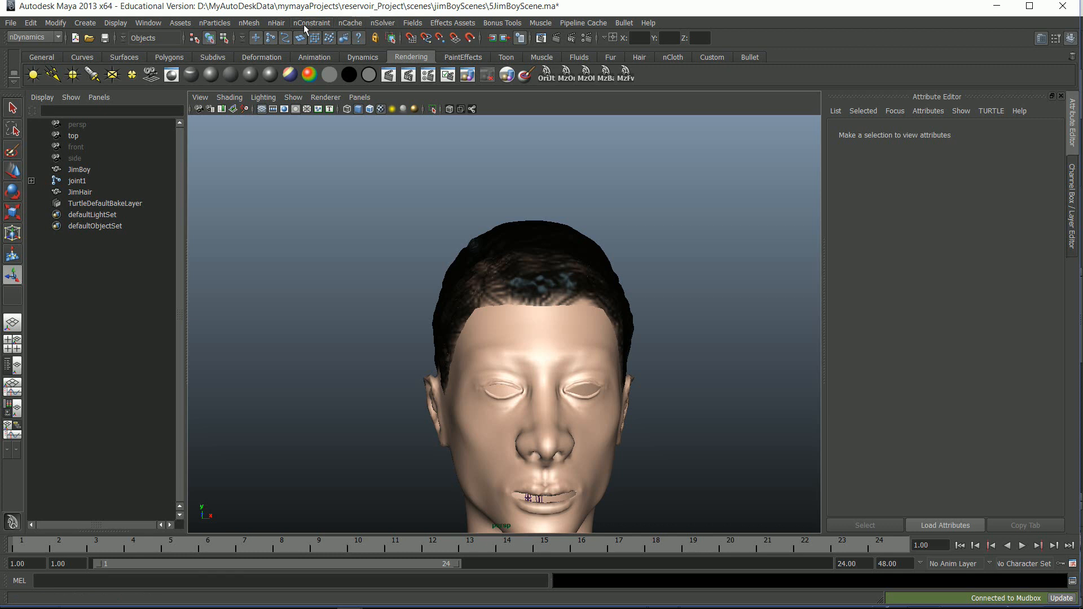
pyautogui.click(276, 23)
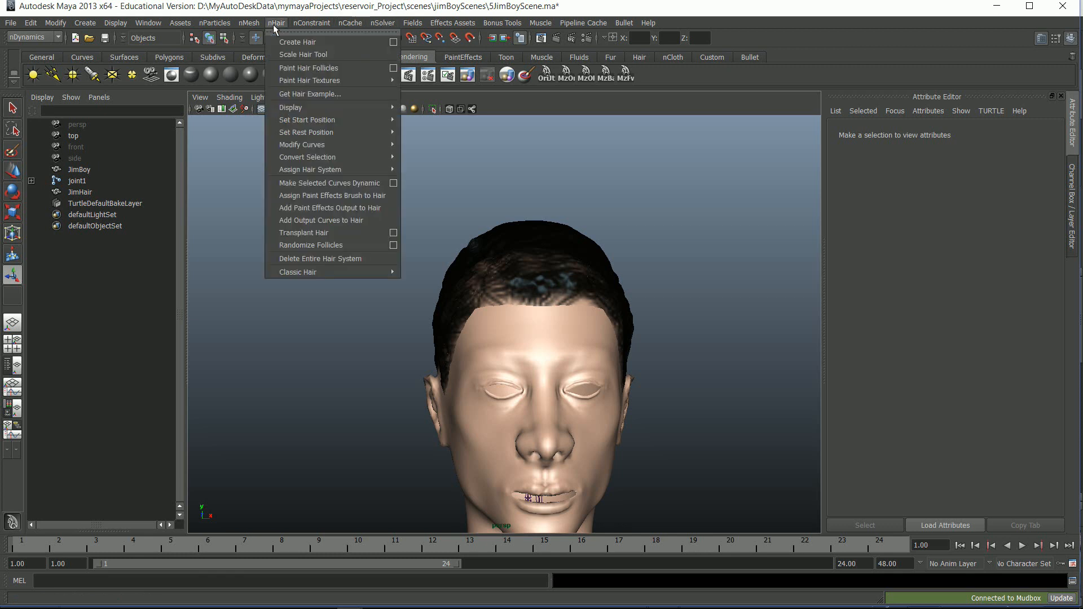
pyautogui.click(282, 25)
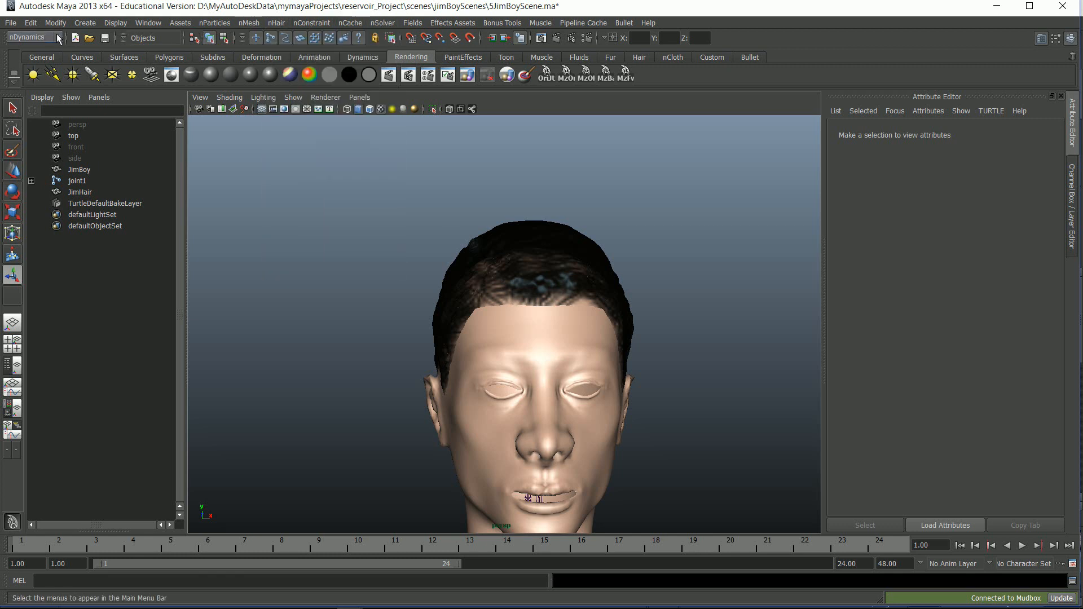
pyautogui.click(56, 37)
pyautogui.click(38, 48)
pyautogui.click(45, 37)
pyautogui.click(38, 59)
# Frame the head from the front, render it with mental ray, keep the image and close the Render View
pyautogui.keyDown('alt'); pyautogui.moveTo(477, 242); pyautogui.dragTo(551, 249); pyautogui.keyUp('alt')
pyautogui.click(552, 253)
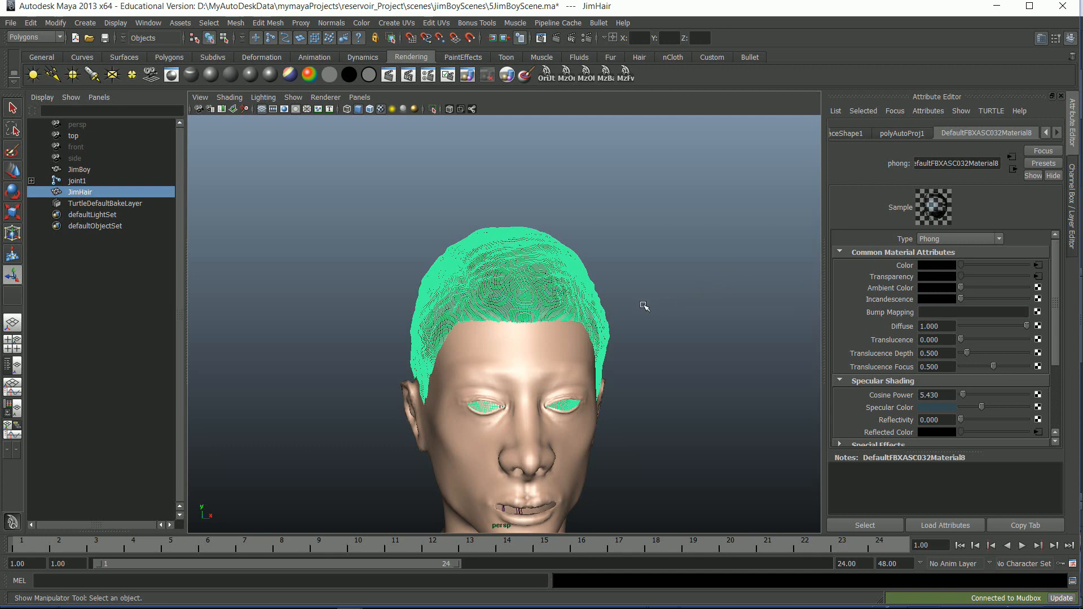
pyautogui.scroll(3, 652, 305)
pyautogui.scroll(-2, 661, 285)
pyautogui.click(620, 276)
pyautogui.moveTo(620, 275)
pyautogui.keyDown('alt'); pyautogui.mouseDown()
pyautogui.moveTo(655, 280)
pyautogui.moveTo(722, 261)
pyautogui.moveTo(604, 271)
pyautogui.mouseUp(); pyautogui.keyUp('alt')
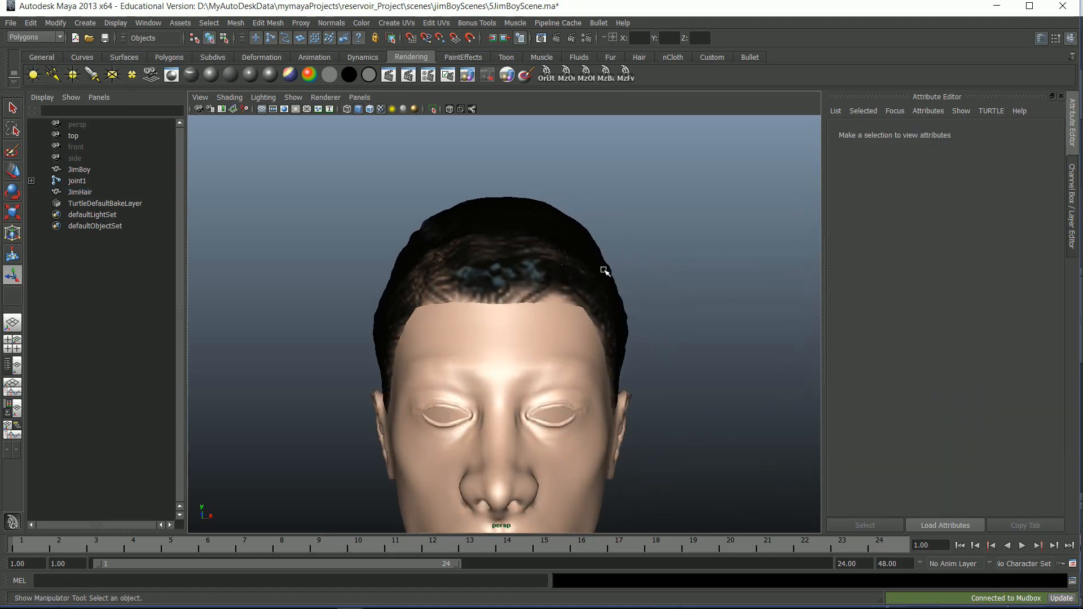
pyautogui.click(388, 75)
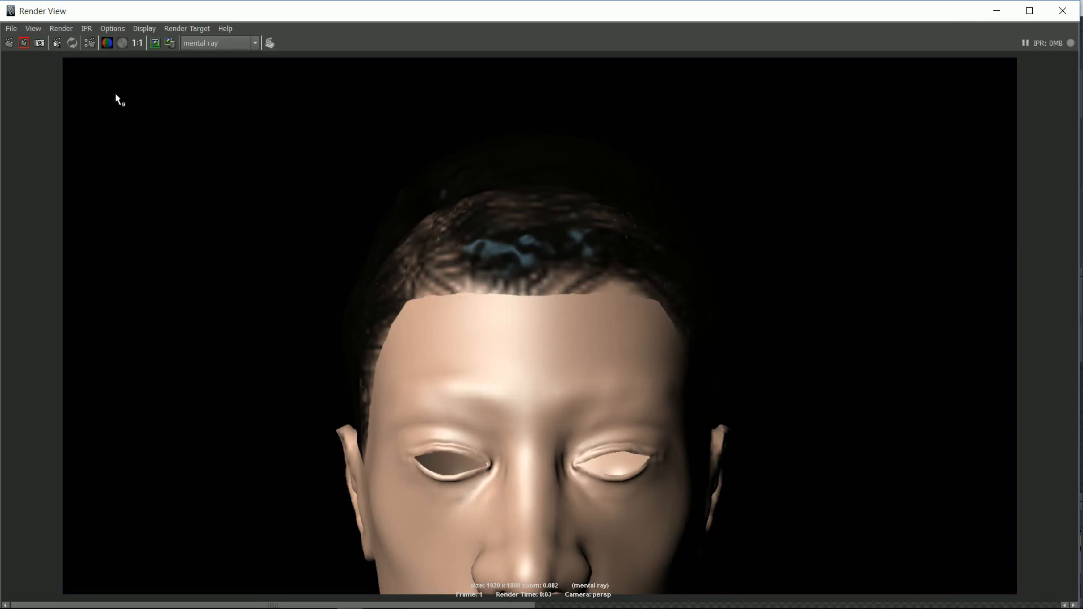
pyautogui.click(153, 44)
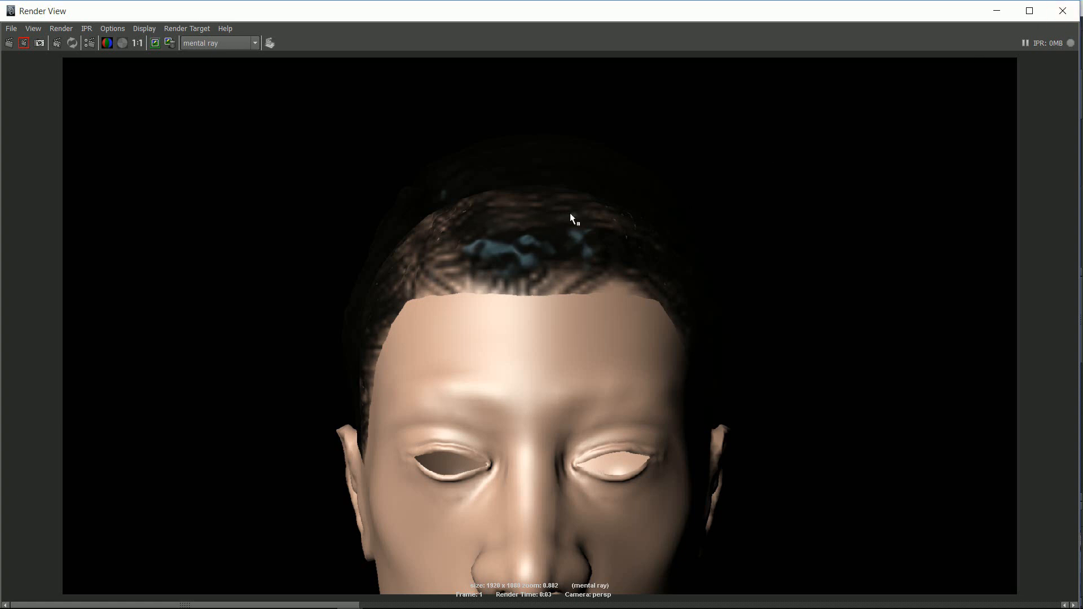
pyautogui.click(1063, 10)
# Render the head and shoulders with mental ray from a more distant three-quarter view and keep the image
pyautogui.scroll(-3, 629, 293)
pyautogui.keyDown('alt'); pyautogui.moveTo(604, 314); pyautogui.dragTo(561, 331); pyautogui.keyUp('alt')
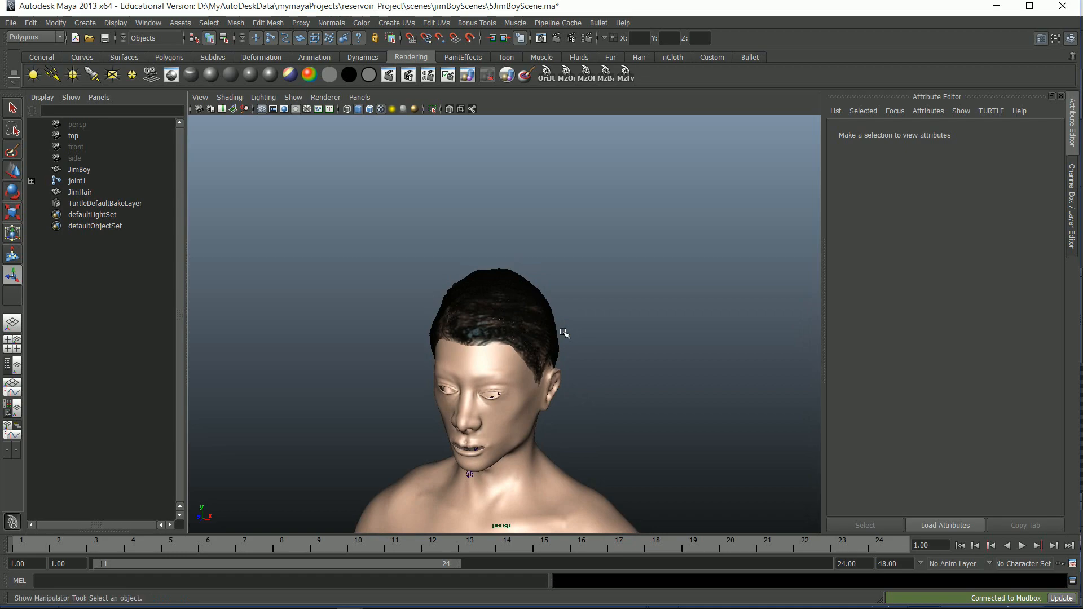
pyautogui.scroll(-3, 561, 331)
pyautogui.click(388, 74)
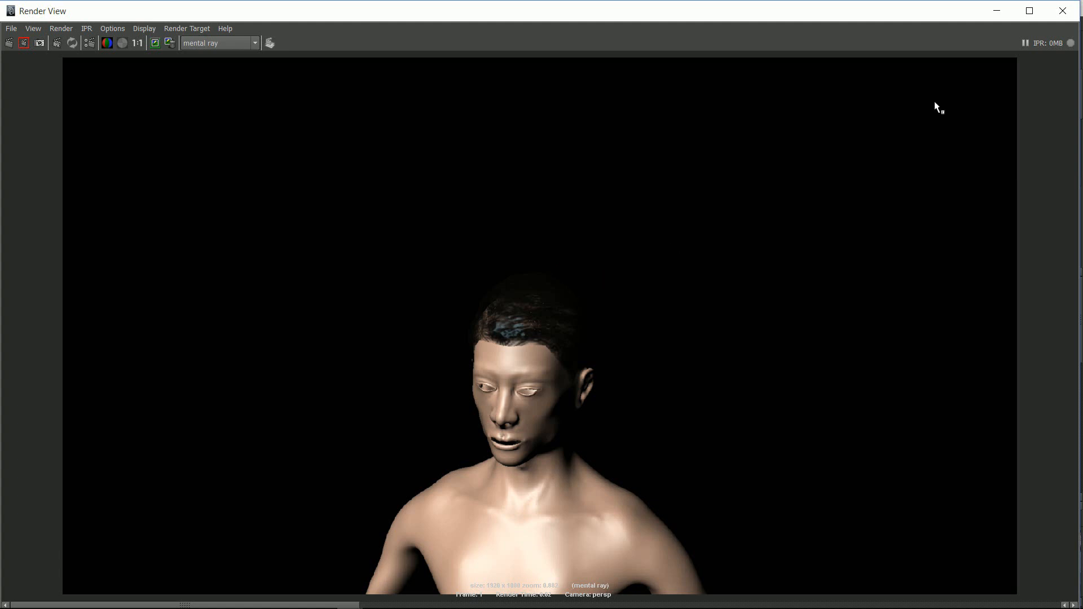
pyautogui.click(155, 42)
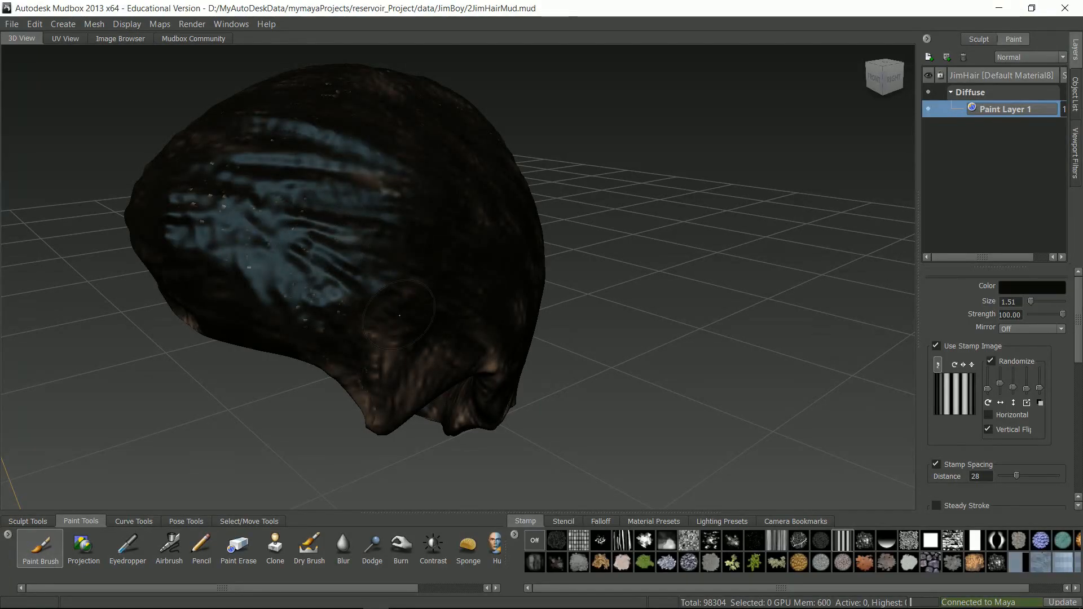
# In Mudbox, paint black hair strokes over the right side of the JimHair mesh on Paint Layer 1
pyautogui.keyDown('alt'); pyautogui.moveTo(382, 274); pyautogui.dragTo(386, 227); pyautogui.keyUp('alt')
pyautogui.moveTo(395, 253)
pyautogui.mouseDown()
pyautogui.moveTo(396, 277)
pyautogui.moveTo(364, 325)
pyautogui.moveTo(438, 236)
pyautogui.moveTo(445, 332)
pyautogui.moveTo(384, 349)
pyautogui.mouseUp()
pyautogui.keyDown('alt'); pyautogui.moveTo(418, 186); pyautogui.dragTo(316, 228); pyautogui.keyUp('alt')
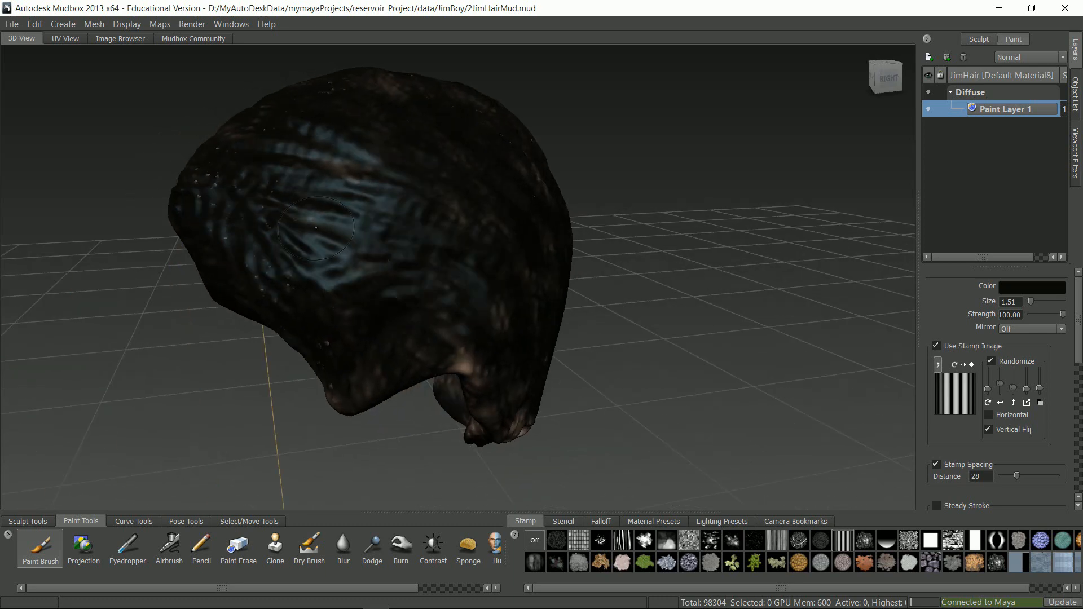
pyautogui.keyDown('alt'); pyautogui.moveTo(378, 162); pyautogui.dragTo(364, 110); pyautogui.keyUp('alt')
pyautogui.moveTo(433, 325)
pyautogui.mouseDown()
pyautogui.moveTo(508, 373)
pyautogui.moveTo(474, 329)
pyautogui.moveTo(479, 395)
pyautogui.moveTo(565, 271)
pyautogui.mouseUp()
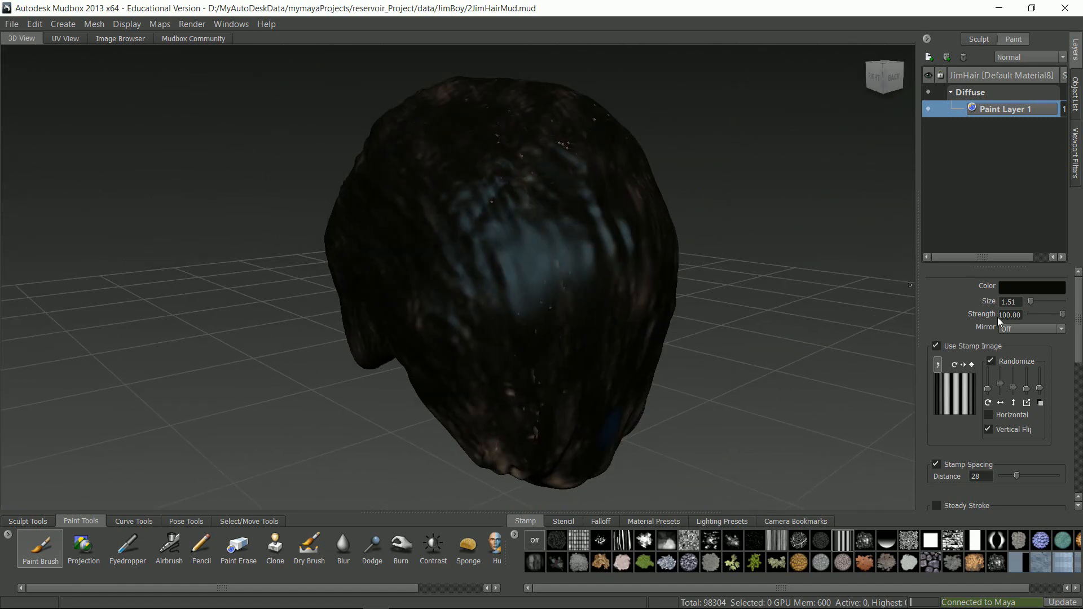
# Paint black downward strokes over the back and nape of the hair on Paint Layer 1, then check the left side and top
pyautogui.keyDown('alt'); pyautogui.moveTo(600, 250); pyautogui.dragTo(542, 228); pyautogui.keyUp('alt')
pyautogui.moveTo(593, 277); pyautogui.dragTo(633, 383)
pyautogui.moveTo(516, 395); pyautogui.dragTo(533, 457)
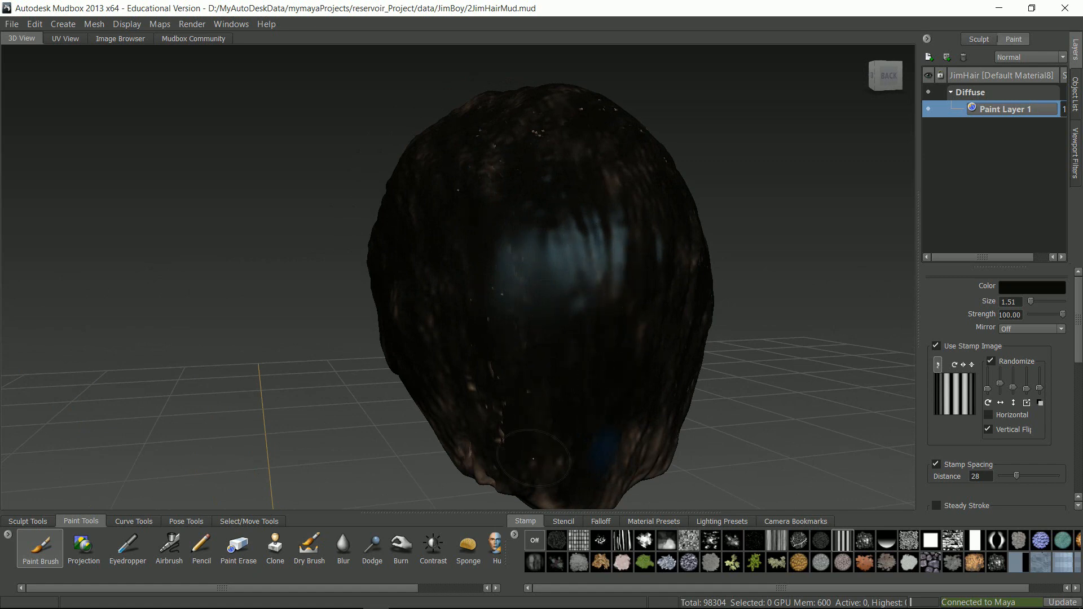
pyautogui.keyDown('alt'); pyautogui.moveTo(508, 418); pyautogui.dragTo(592, 378); pyautogui.keyUp('alt')
pyautogui.moveTo(483, 393)
pyautogui.mouseDown()
pyautogui.moveTo(499, 455)
pyautogui.moveTo(529, 477)
pyautogui.mouseUp()
pyautogui.moveTo(593, 423)
pyautogui.keyDown('alt'); pyautogui.mouseDown()
pyautogui.moveTo(521, 418)
pyautogui.moveTo(519, 392)
pyautogui.mouseUp(); pyautogui.keyUp('alt')
pyautogui.moveTo(519, 412); pyautogui.dragTo(519, 459)
pyautogui.moveTo(629, 383); pyautogui.dragTo(646, 491)
pyautogui.moveTo(665, 364); pyautogui.dragTo(615, 485)
pyautogui.moveTo(612, 417); pyautogui.dragTo(613, 488)
pyautogui.keyDown('alt'); pyautogui.moveTo(564, 395); pyautogui.dragTo(627, 384); pyautogui.keyUp('alt')
pyautogui.moveTo(508, 437); pyautogui.dragTo(538, 496)
pyautogui.moveTo(612, 322)
pyautogui.mouseDown()
pyautogui.moveTo(601, 356)
pyautogui.moveTo(620, 465)
pyautogui.mouseUp()
pyautogui.moveTo(655, 367); pyautogui.dragTo(657, 437)
pyautogui.keyDown('alt'); pyautogui.moveTo(747, 372); pyautogui.dragTo(677, 373, button='right'); pyautogui.keyUp('alt')
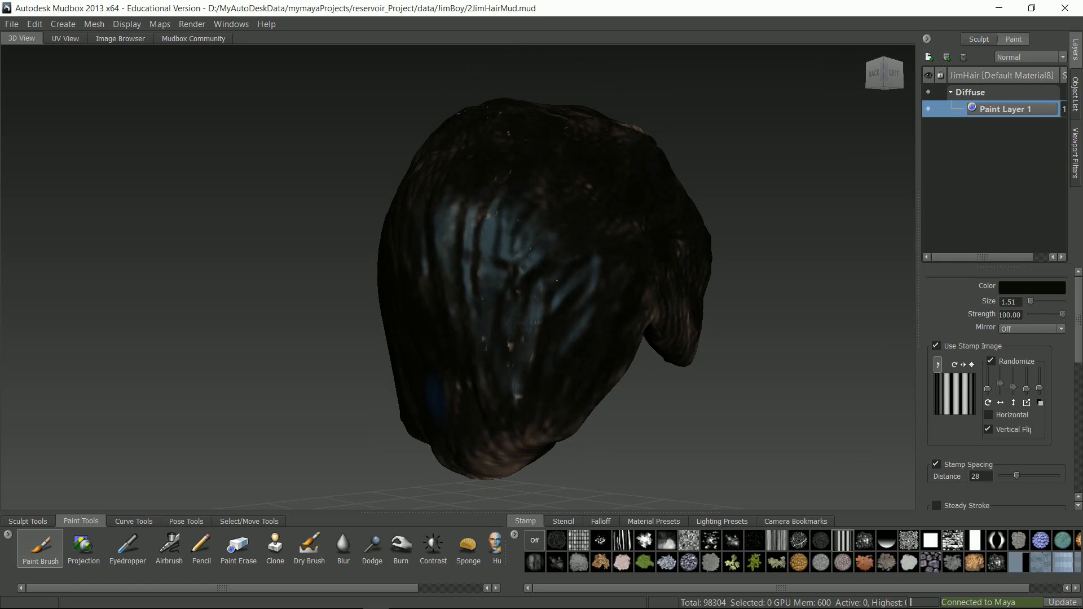
pyautogui.keyDown('alt'); pyautogui.moveTo(542, 243); pyautogui.dragTo(553, 316); pyautogui.keyUp('alt')
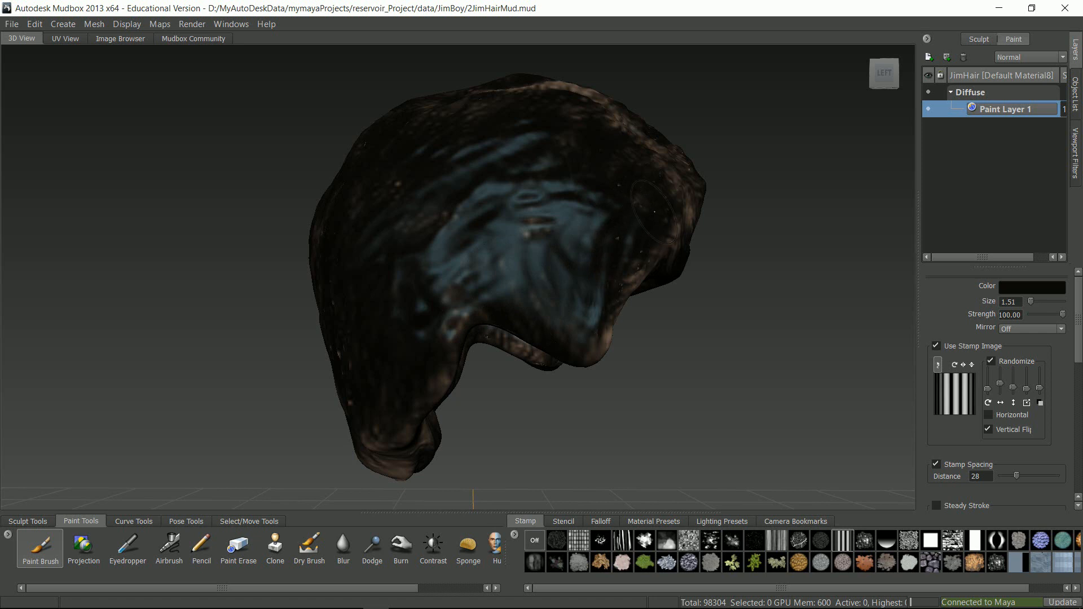
pyautogui.keyDown('alt'); pyautogui.moveTo(604, 338); pyautogui.dragTo(525, 345); pyautogui.keyUp('alt')
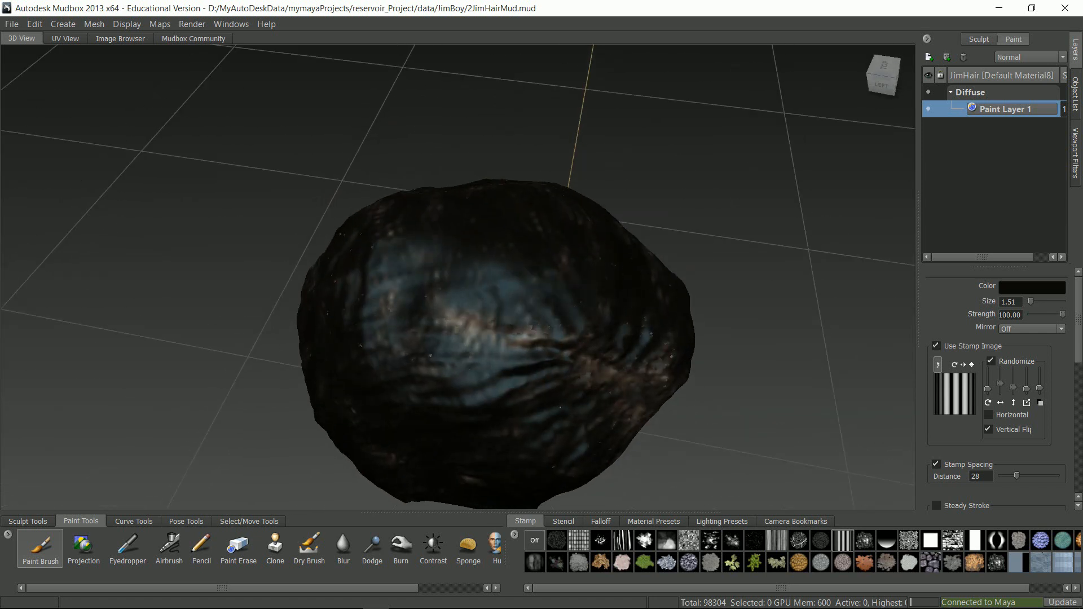
# Paint black strokes over the blue-grey area on the left side of the hair on Paint Layer 1
pyautogui.keyDown('alt'); pyautogui.moveTo(486, 339); pyautogui.dragTo(497, 293); pyautogui.keyUp('alt')
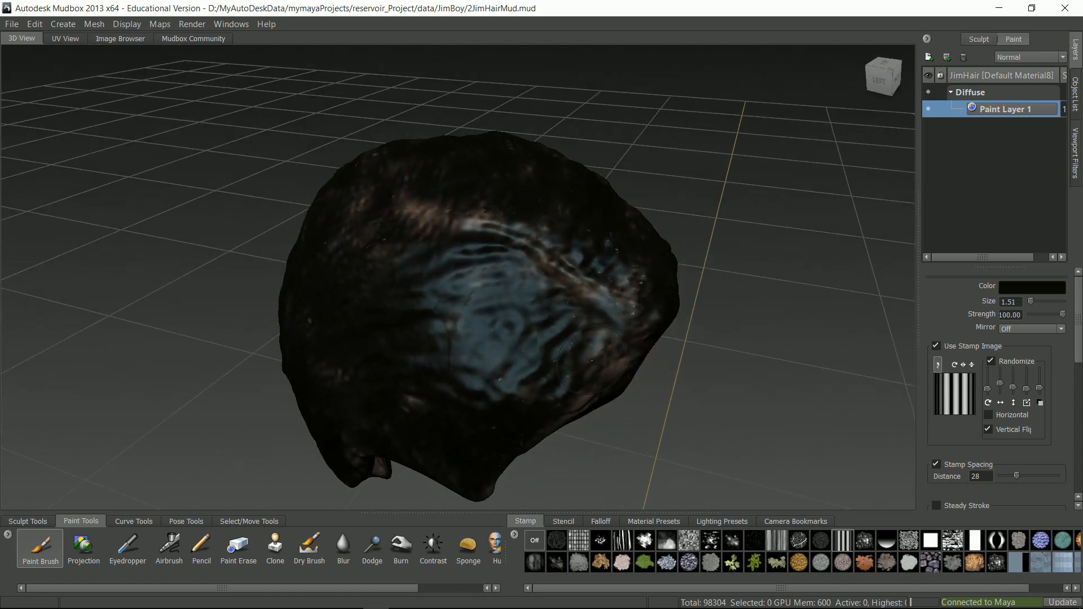
pyautogui.keyDown('alt'); pyautogui.moveTo(660, 325); pyautogui.dragTo(557, 304); pyautogui.keyUp('alt')
pyautogui.moveTo(433, 280); pyautogui.dragTo(414, 292)
pyautogui.moveTo(477, 355)
pyautogui.mouseDown()
pyautogui.moveTo(435, 364)
pyautogui.moveTo(415, 334)
pyautogui.mouseUp()
pyautogui.keyDown('alt'); pyautogui.moveTo(417, 327); pyautogui.dragTo(523, 248); pyautogui.keyUp('alt')
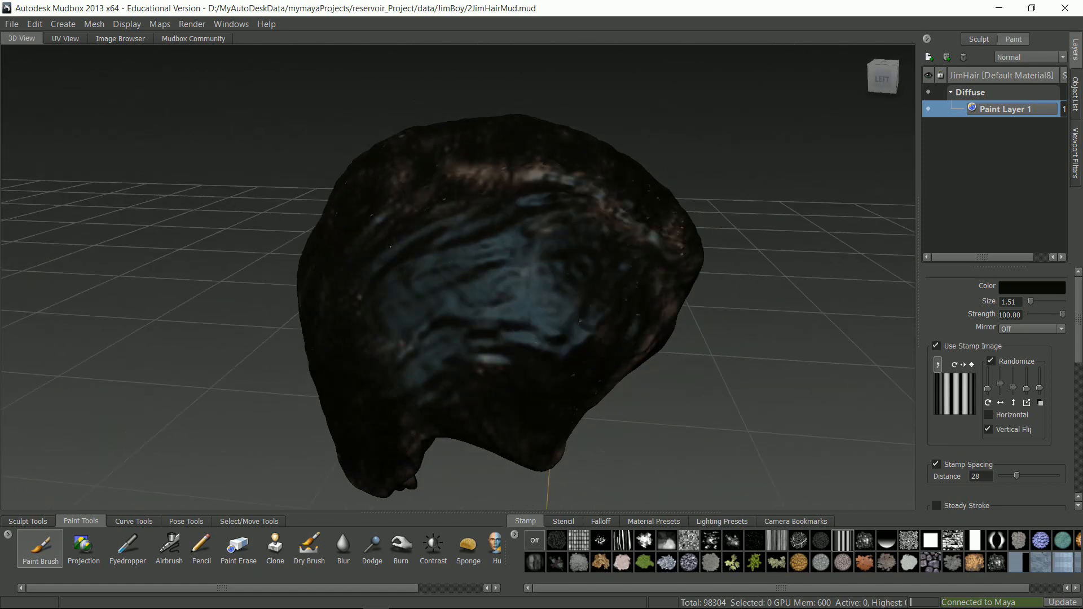
# Inspect the black paint coverage over the top, back, sides and front of the JimHair mesh
pyautogui.keyDown('alt'); pyautogui.moveTo(451, 248); pyautogui.dragTo(470, 297); pyautogui.keyUp('alt')
pyautogui.keyDown('alt'); pyautogui.moveTo(589, 277); pyautogui.dragTo(577, 320); pyautogui.keyUp('alt')
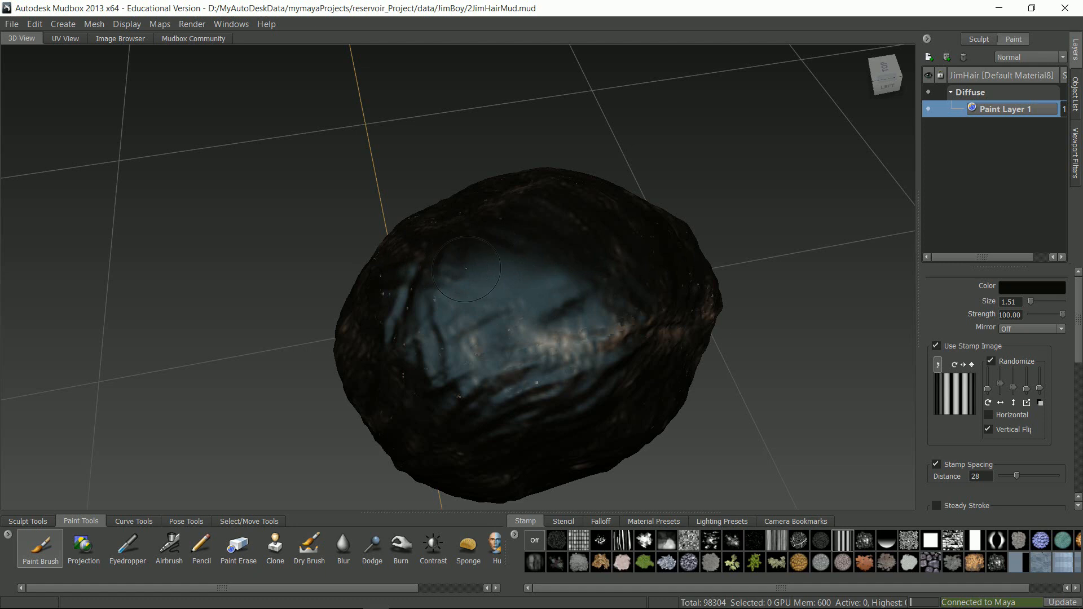
pyautogui.keyDown('alt'); pyautogui.moveTo(466, 268); pyautogui.dragTo(488, 287); pyautogui.keyUp('alt')
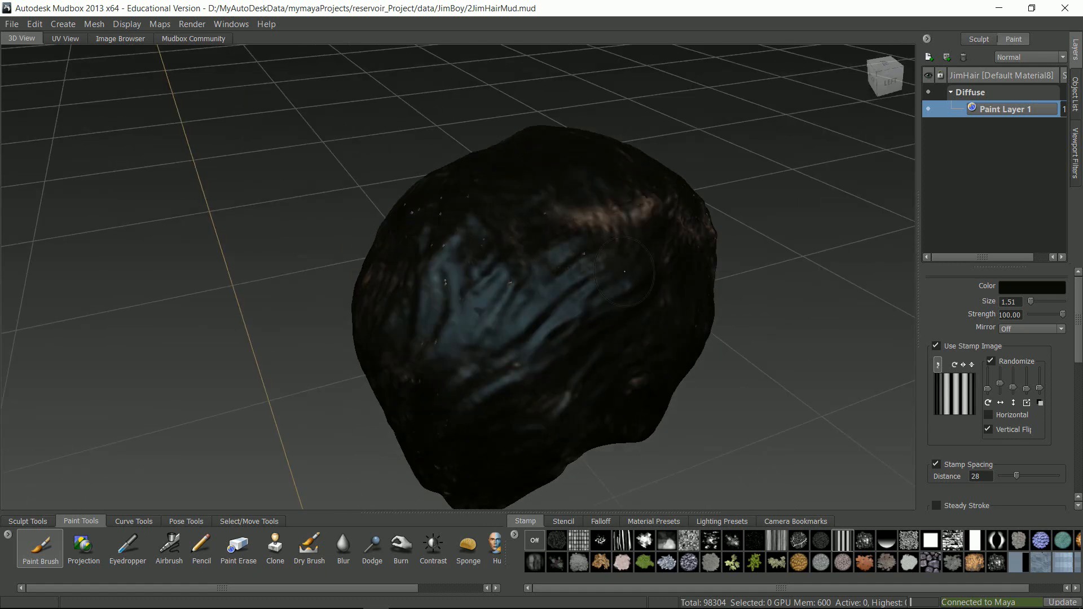
pyautogui.keyDown('alt'); pyautogui.moveTo(489, 295); pyautogui.dragTo(550, 204); pyautogui.keyUp('alt')
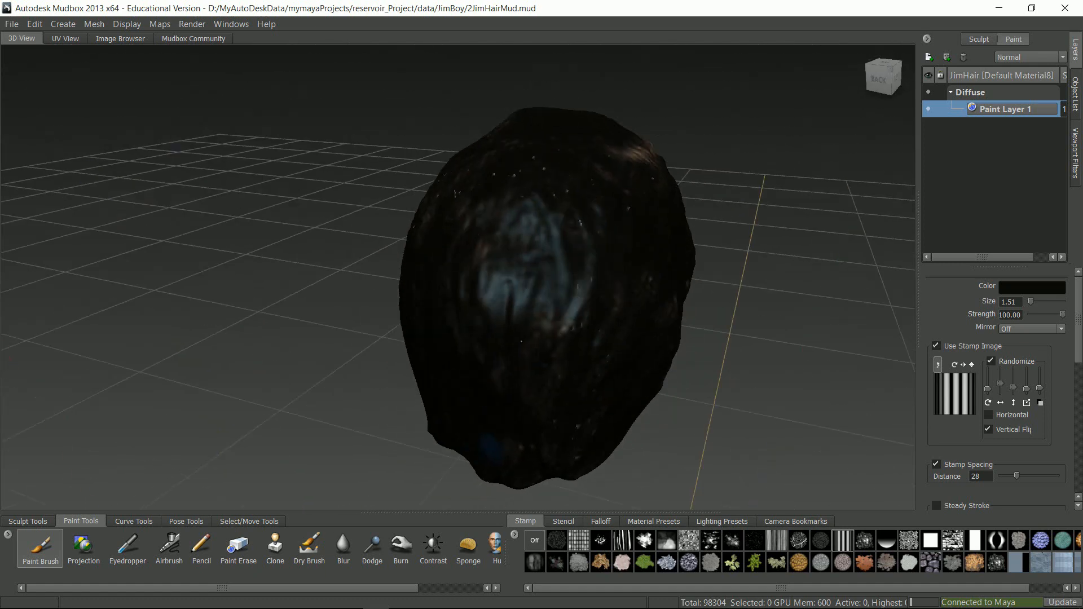
pyautogui.keyDown('alt'); pyautogui.moveTo(592, 280); pyautogui.dragTo(681, 242); pyautogui.keyUp('alt')
pyautogui.keyDown('alt'); pyautogui.moveTo(560, 247); pyautogui.dragTo(534, 226); pyautogui.keyUp('alt')
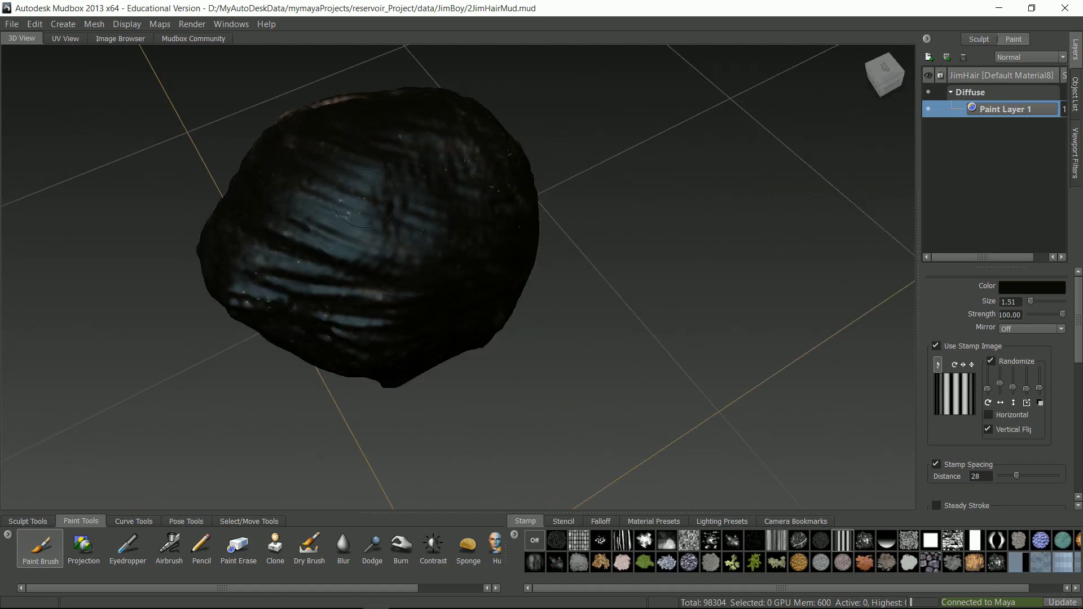
pyautogui.keyDown('alt'); pyautogui.moveTo(364, 199); pyautogui.dragTo(333, 179); pyautogui.keyUp('alt')
pyautogui.keyDown('alt'); pyautogui.moveTo(386, 263); pyautogui.dragTo(363, 306); pyautogui.keyUp('alt')
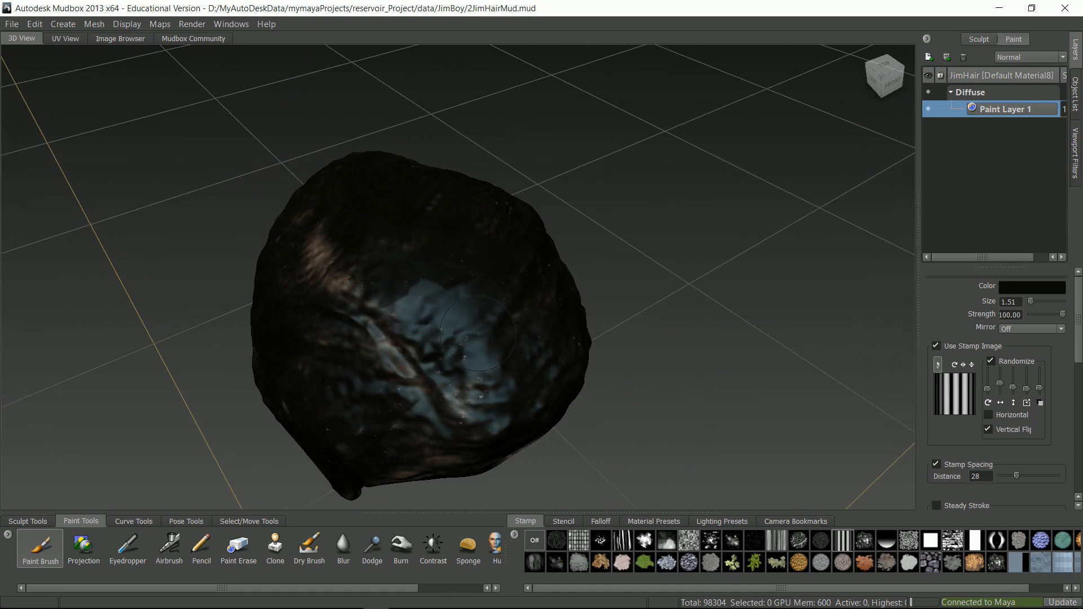
pyautogui.keyDown('alt'); pyautogui.moveTo(527, 268); pyautogui.dragTo(505, 304); pyautogui.keyUp('alt')
pyautogui.moveTo(491, 265)
pyautogui.keyDown('alt'); pyautogui.mouseDown()
pyautogui.moveTo(512, 270)
pyautogui.moveTo(543, 218)
pyautogui.mouseUp(); pyautogui.keyUp('alt')
pyautogui.keyDown('alt'); pyautogui.moveTo(382, 226); pyautogui.dragTo(174, 227); pyautogui.keyUp('alt')
pyautogui.keyDown('alt'); pyautogui.moveTo(312, 240); pyautogui.dragTo(334, 247); pyautogui.keyUp('alt')
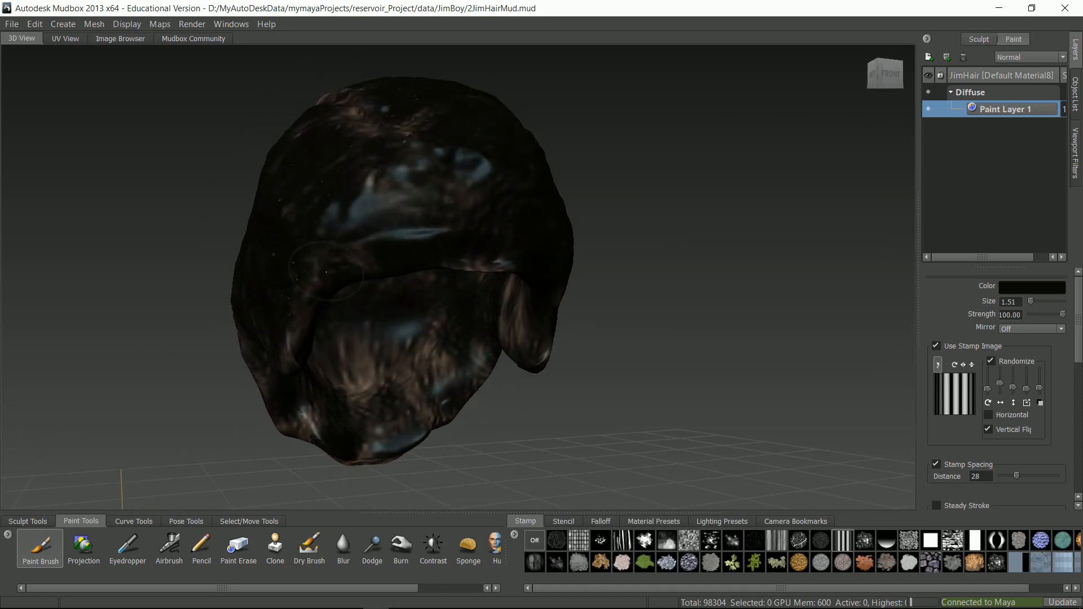
pyautogui.keyDown('alt'); pyautogui.moveTo(304, 331); pyautogui.dragTo(118, 298); pyautogui.keyUp('alt')
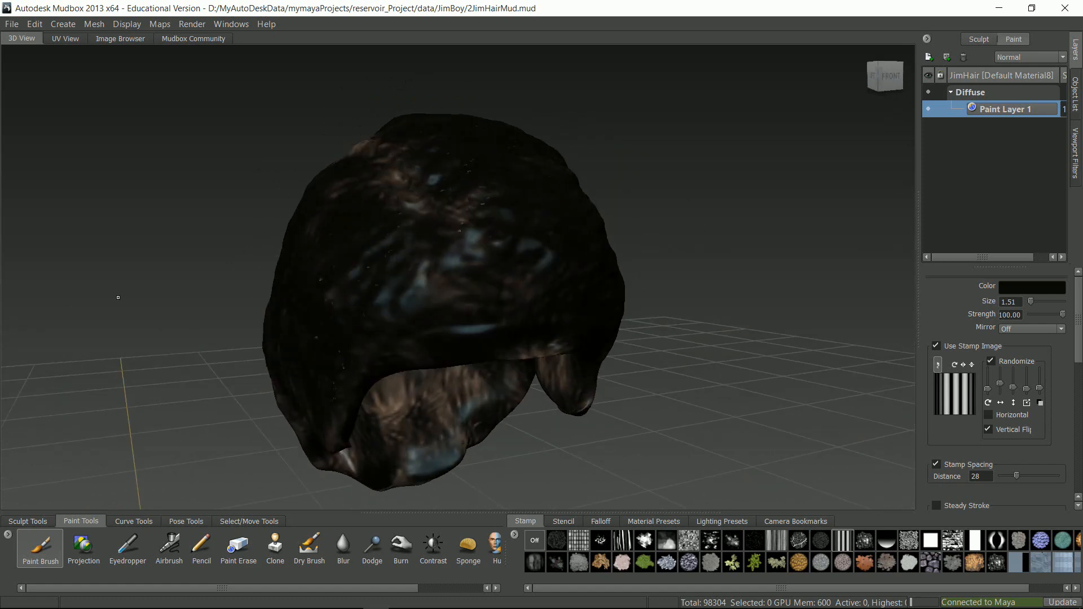
# Save the scene, flatten the sculpt layers into the JimHair mesh and save the scene again
pyautogui.click(8, 20)
pyautogui.click(51, 66)
pyautogui.click(980, 39)
pyautogui.rightClick(988, 126)
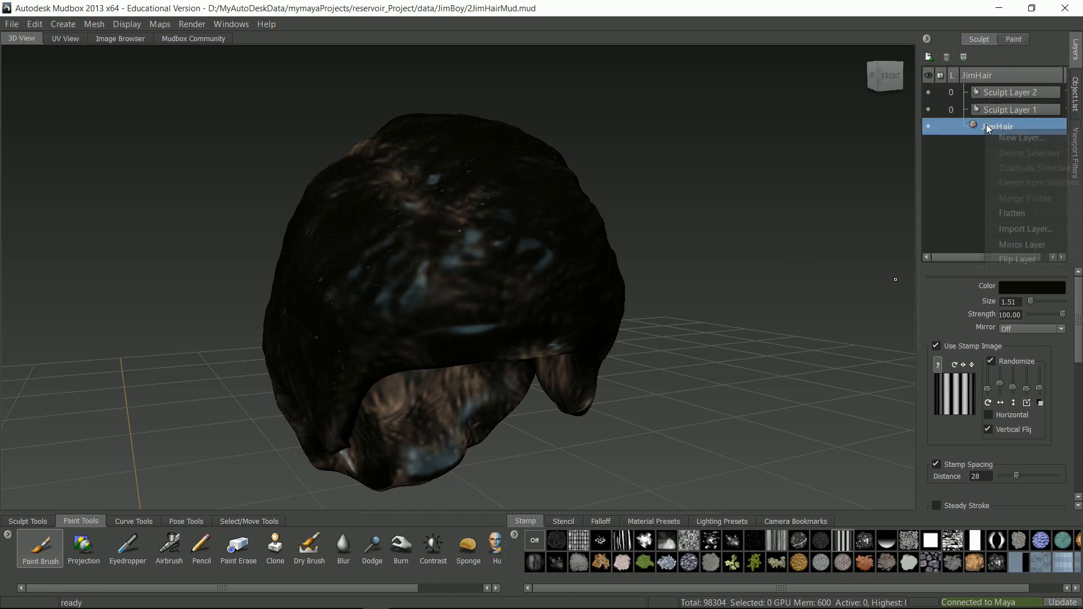
pyautogui.click(1025, 214)
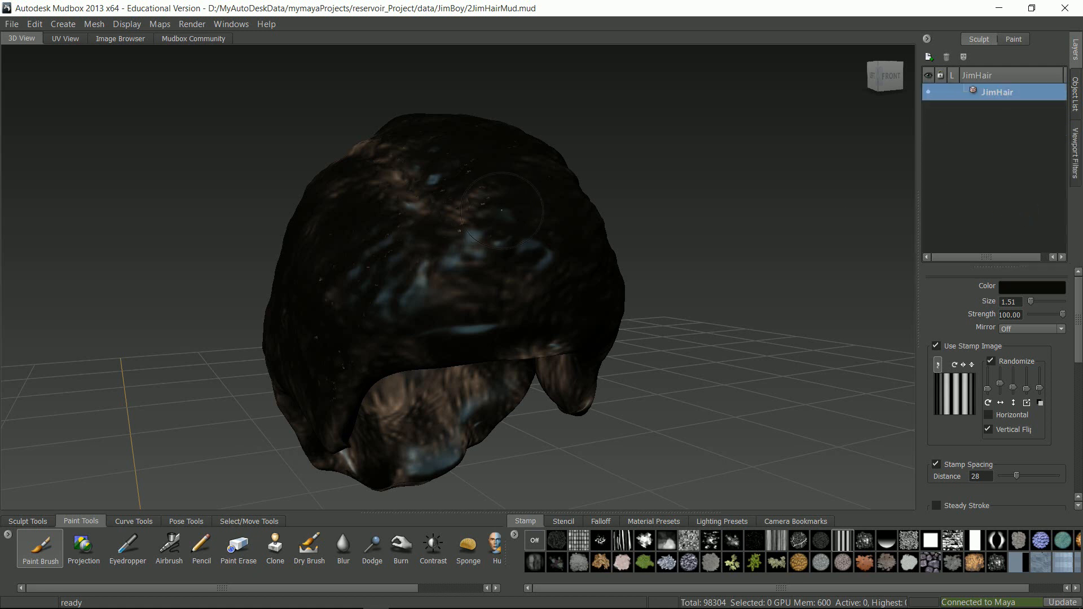
pyautogui.click(6, 23)
pyautogui.click(28, 80)
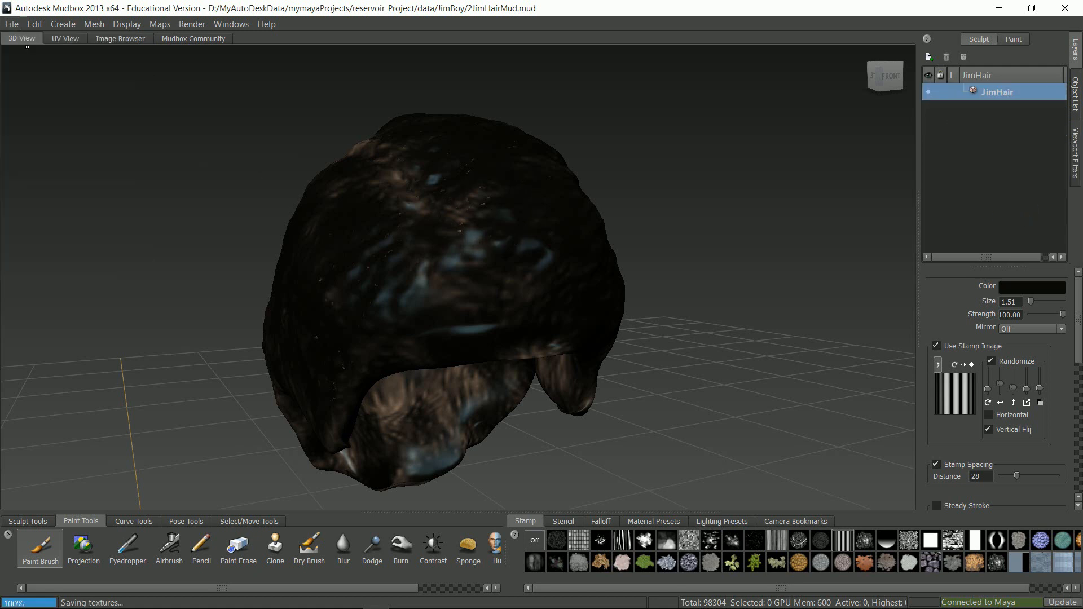
# Select the JimHair object and send it to Maya, adding it to the current scene
pyautogui.click(1074, 93)
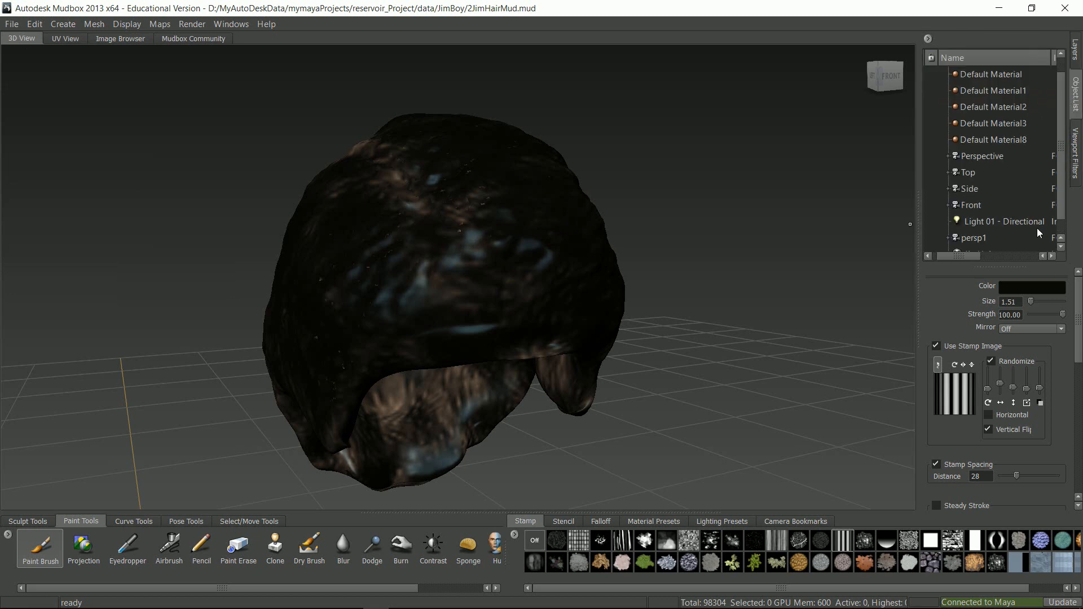
pyautogui.scroll(-1, 1031, 230)
pyautogui.click(979, 238)
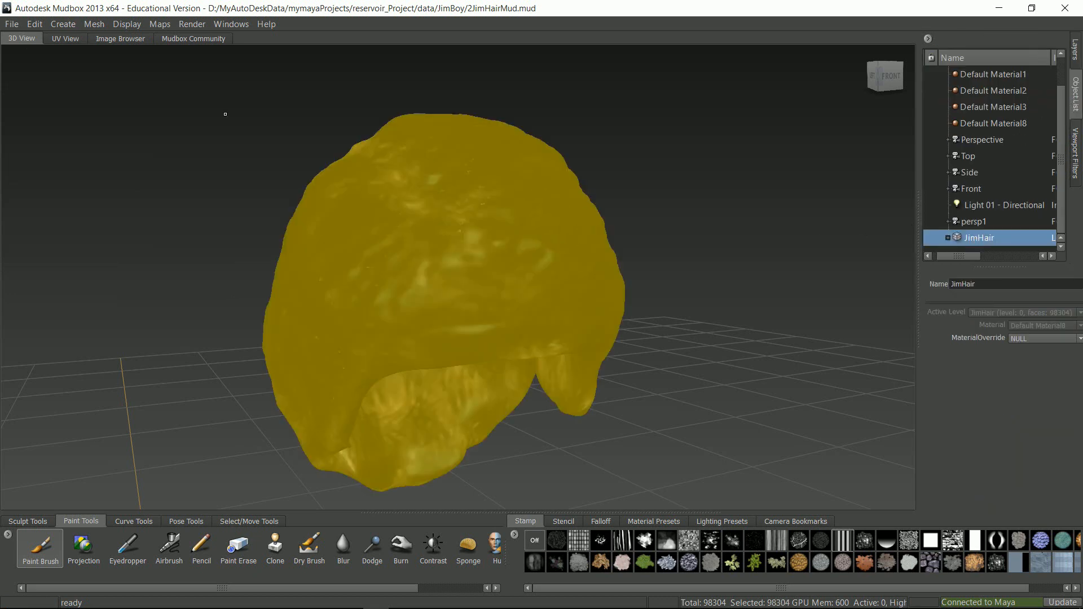
pyautogui.click(12, 24)
pyautogui.moveTo(56, 99)
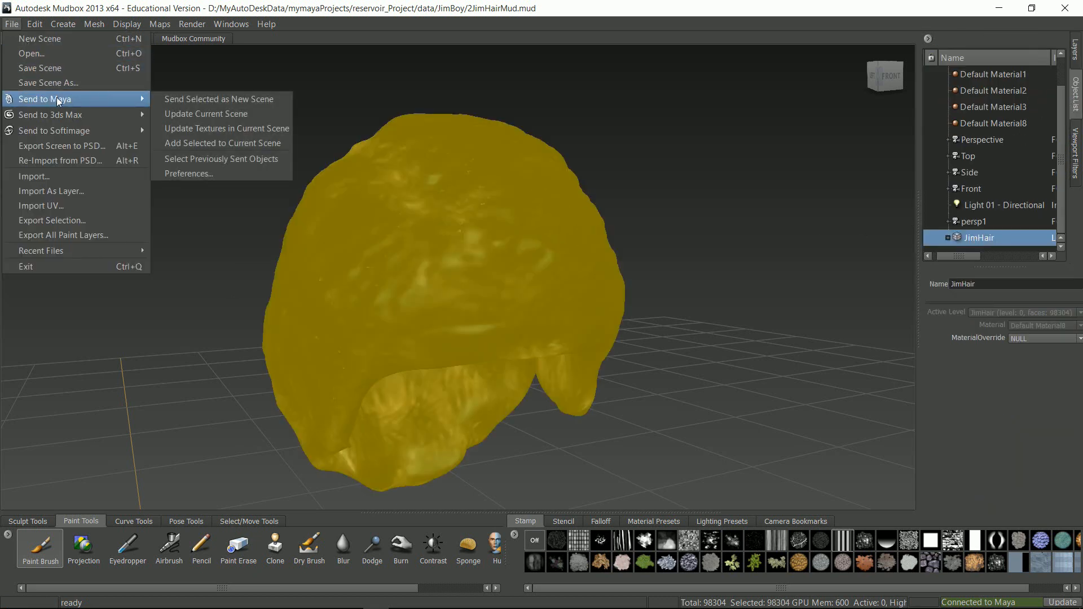
pyautogui.click(252, 145)
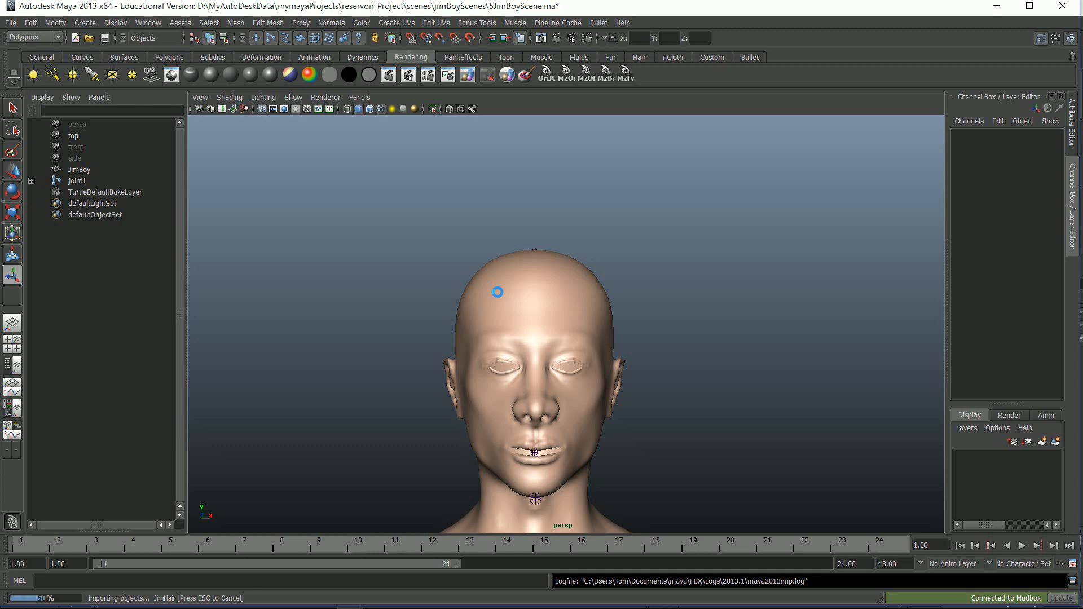
# In Maya, select the imported JimHair mesh on the head and display its phong material attributes
pyautogui.scroll(5, 498, 292)
pyautogui.keyDown('alt'); pyautogui.moveTo(497, 292); pyautogui.dragTo(576, 280); pyautogui.keyUp('alt')
pyautogui.keyDown('alt'); pyautogui.moveTo(653, 288); pyautogui.dragTo(498, 309); pyautogui.keyUp('alt')
pyautogui.click(497, 309)
pyautogui.keyDown('alt'); pyautogui.moveTo(732, 326); pyautogui.dragTo(813, 273); pyautogui.keyUp('alt')
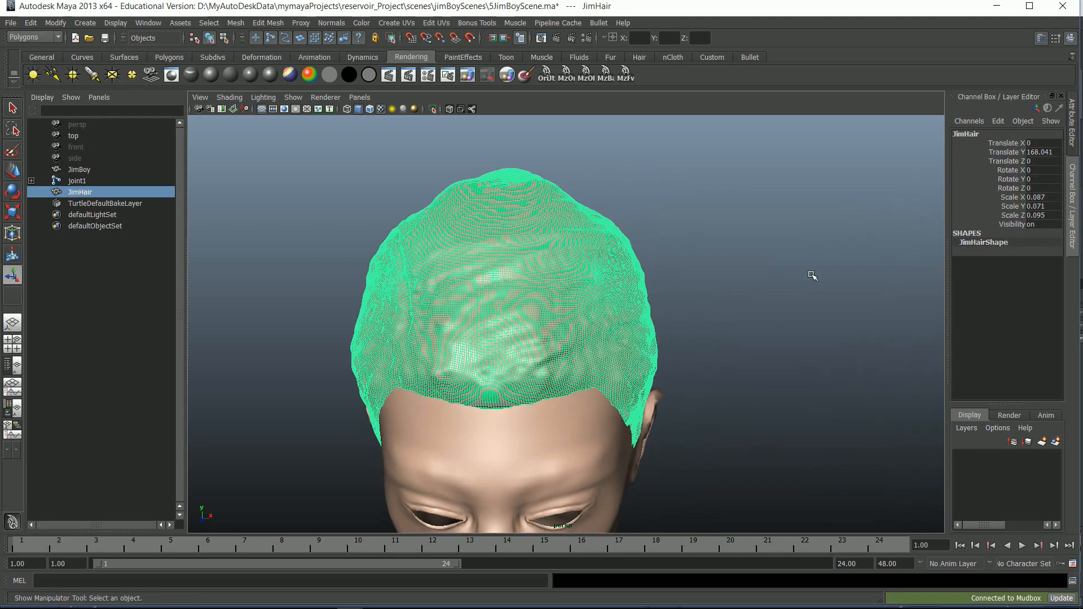
pyautogui.click(1074, 129)
pyautogui.click(573, 270)
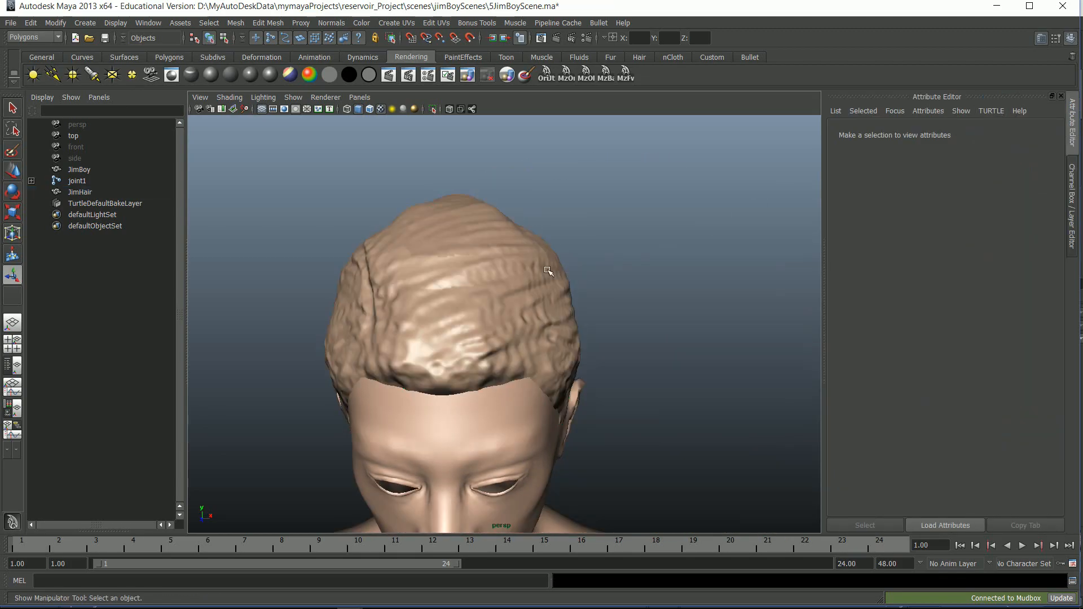
pyautogui.click(542, 274)
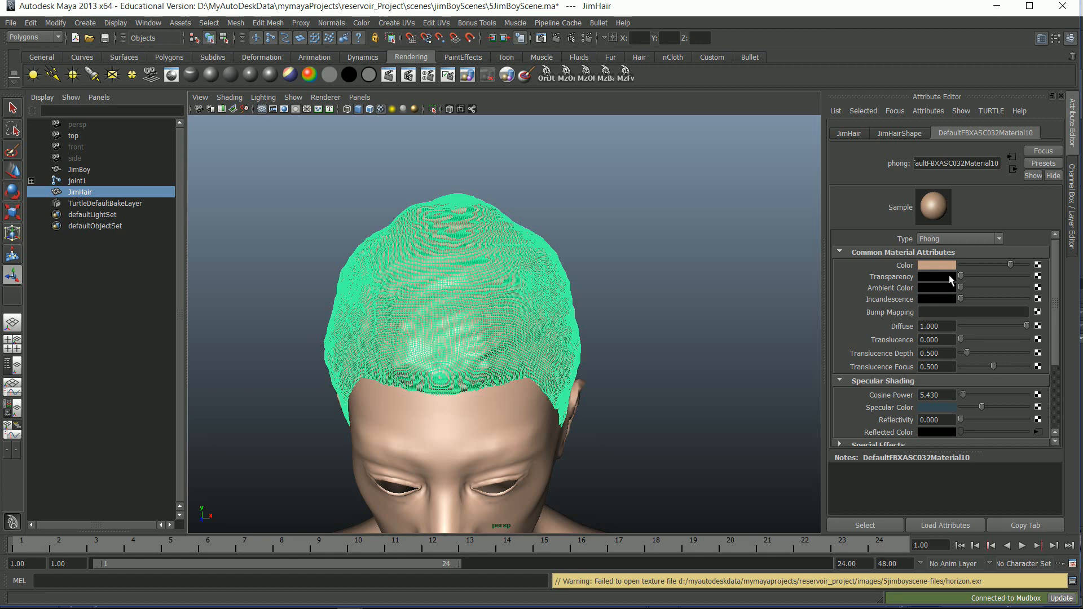
# Map a File texture to the hair material's Color and load Default Material8_Paint Layer 1.tif from 2JimHairMud-files
pyautogui.click(1038, 266)
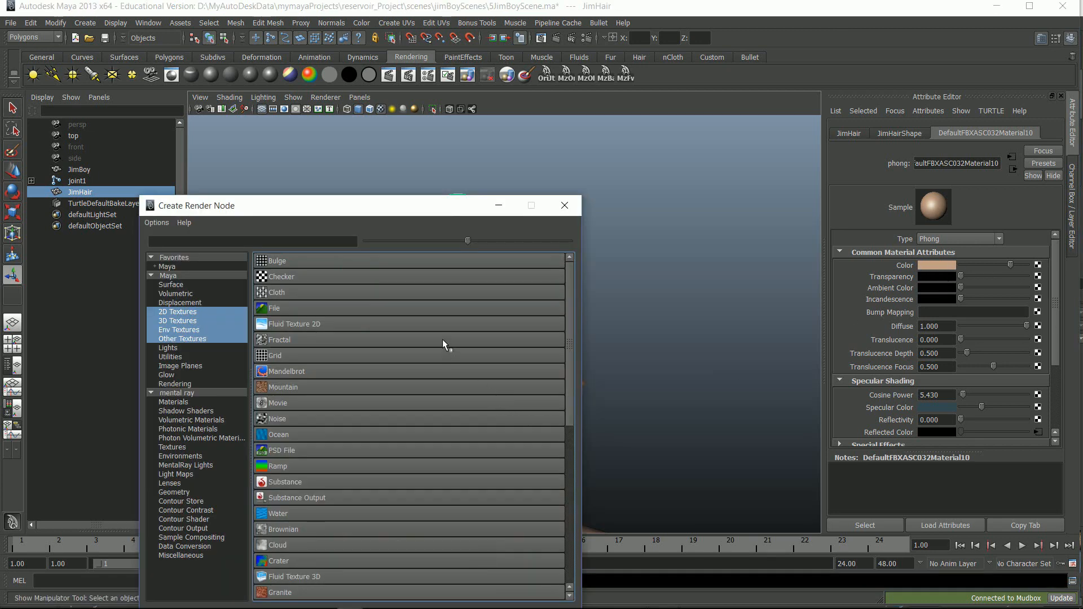
pyautogui.click(435, 308)
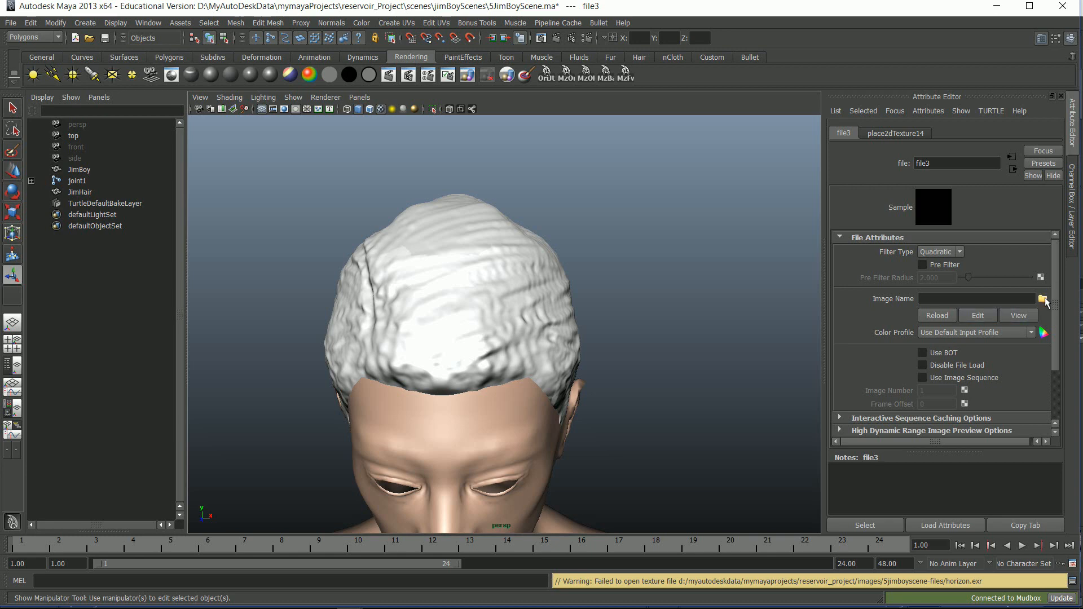
pyautogui.click(1042, 299)
pyautogui.click(405, 323)
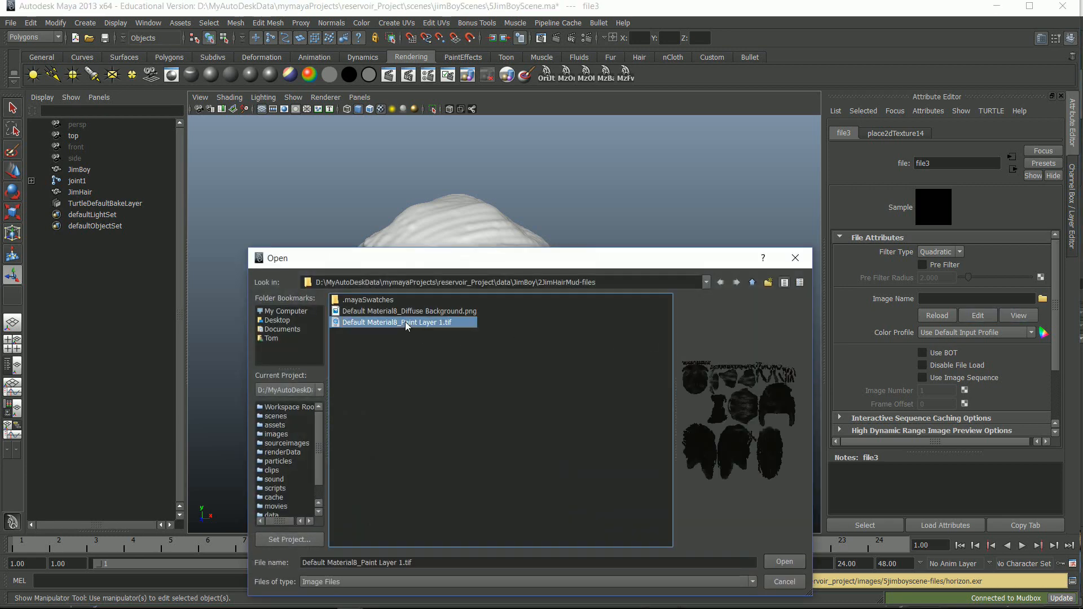
pyautogui.click(377, 312)
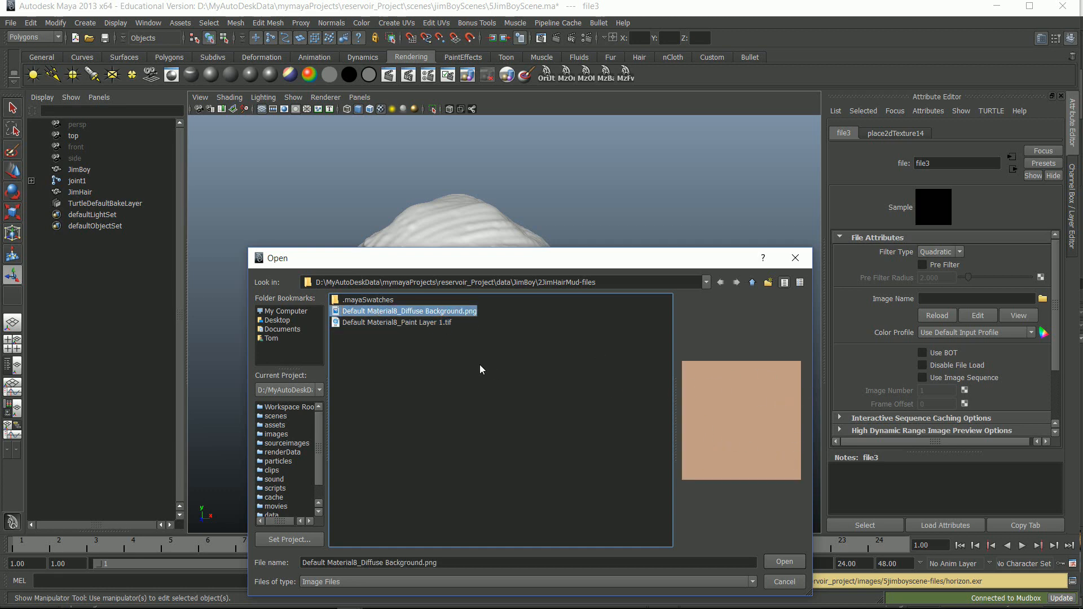
pyautogui.click(426, 324)
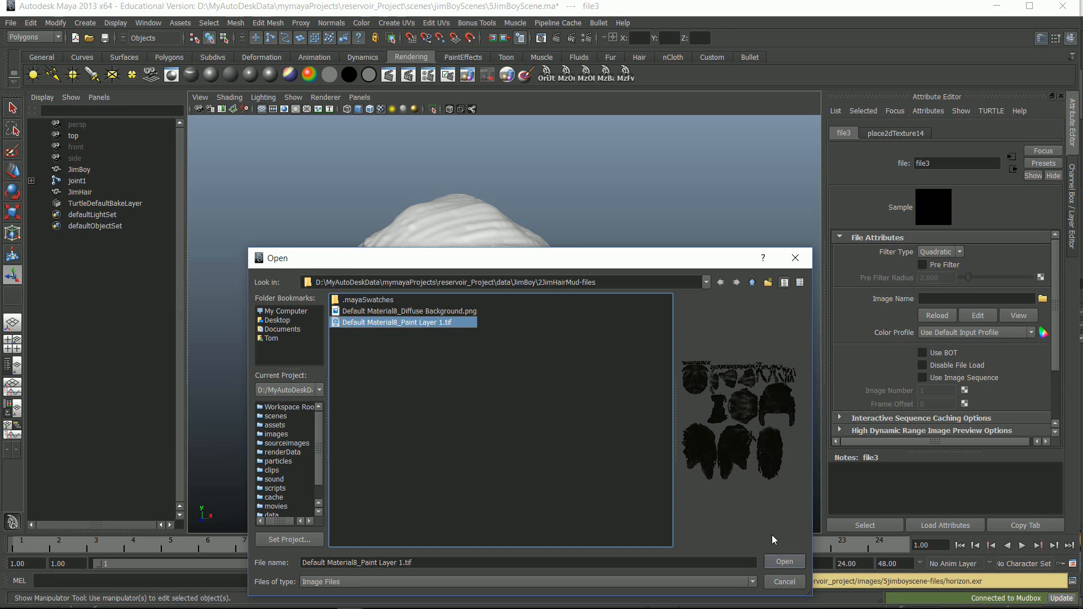
pyautogui.click(801, 563)
# Preview the textured hair with High Quality viewport rendering and return to Default Quality Rendering
pyautogui.click(621, 295)
pyautogui.keyDown('alt'); pyautogui.moveTo(622, 295); pyautogui.dragTo(451, 241); pyautogui.keyUp('alt')
pyautogui.click(325, 97)
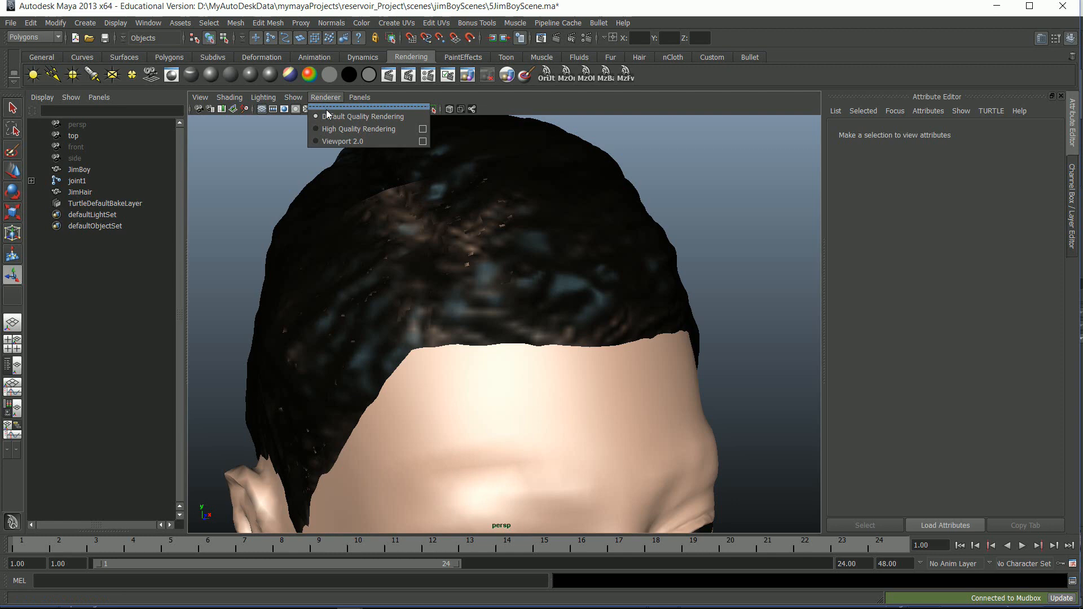
pyautogui.click(361, 125)
pyautogui.keyDown('alt'); pyautogui.moveTo(457, 275); pyautogui.dragTo(489, 268); pyautogui.keyUp('alt')
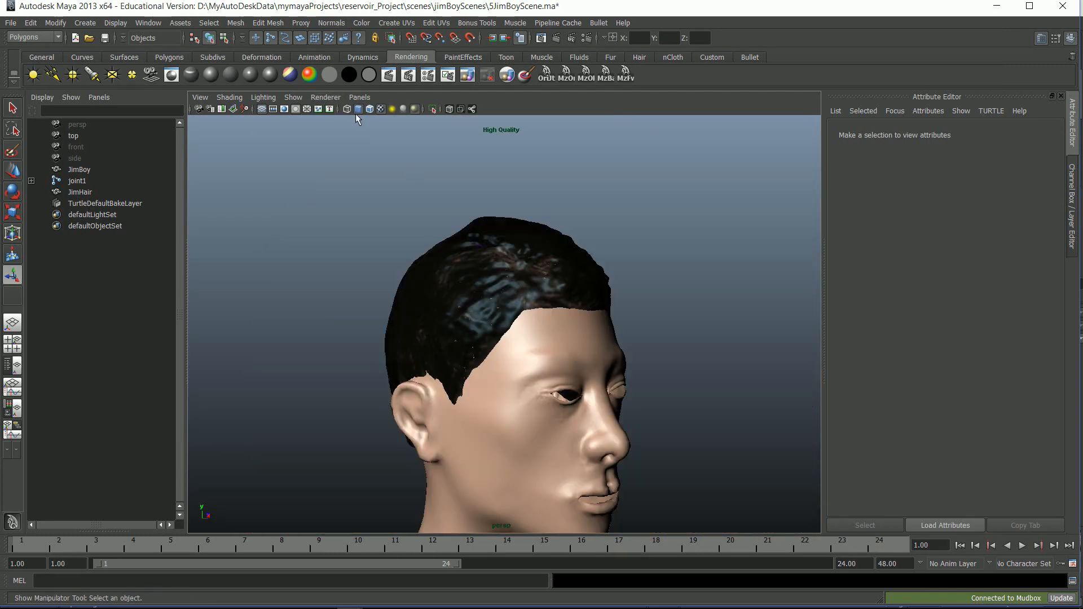
pyautogui.click(326, 97)
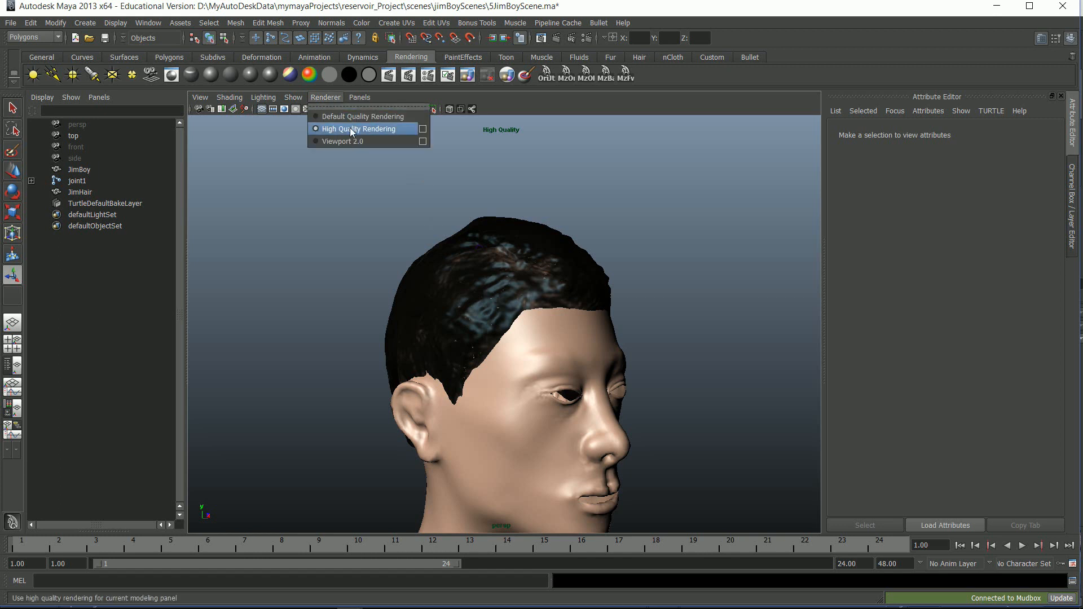
pyautogui.click(361, 114)
# Select the JimHair mesh to check its phong material and texture connections, and clear the selection
pyautogui.keyDown('alt'); pyautogui.moveTo(475, 273); pyautogui.dragTo(508, 327); pyautogui.keyUp('alt')
pyautogui.click(457, 303)
pyautogui.scroll(5, 508, 327)
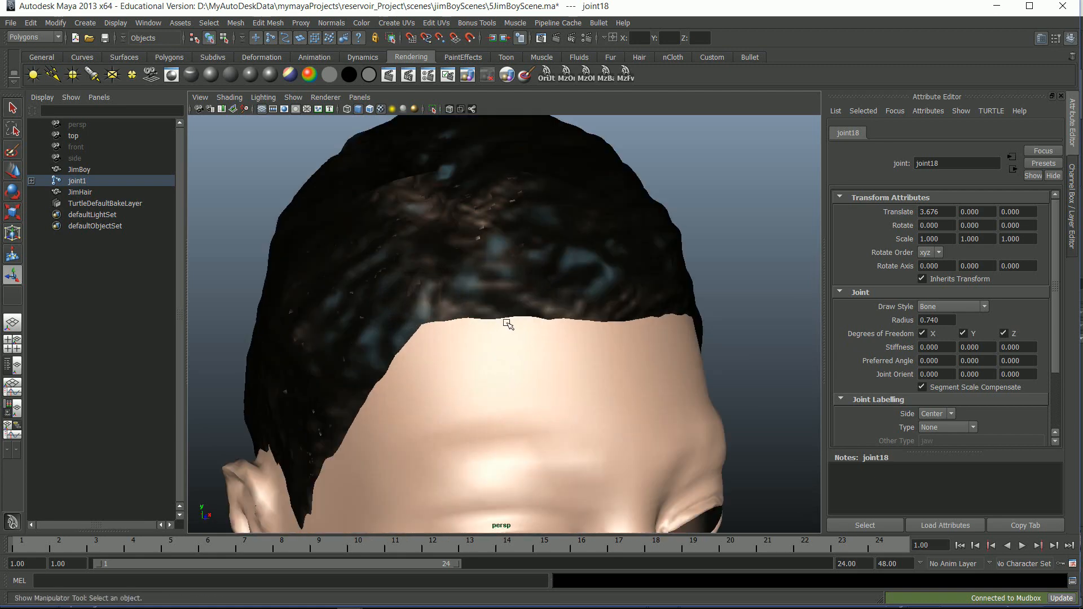
pyautogui.click(564, 261)
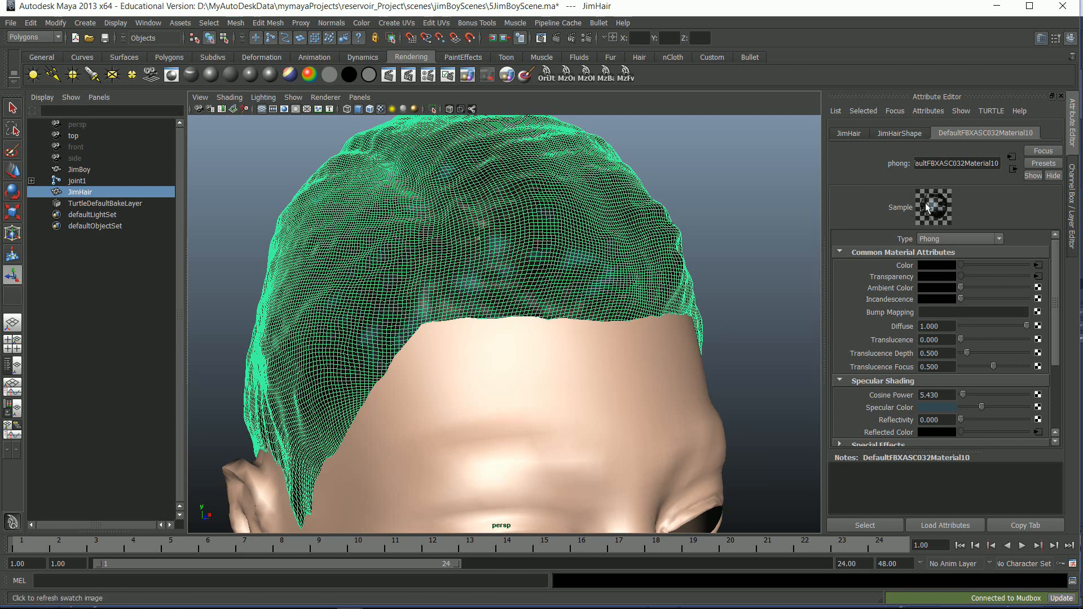
pyautogui.scroll(-3, 620, 202)
pyautogui.click(616, 221)
# Examine the painted texture on the back of the hair and along the nape hairline
pyautogui.keyDown('alt'); pyautogui.moveTo(617, 222); pyautogui.dragTo(607, 260); pyautogui.keyUp('alt')
pyautogui.keyDown('alt'); pyautogui.moveTo(599, 421); pyautogui.dragTo(629, 415); pyautogui.keyUp('alt')
pyautogui.scroll(2, 629, 403)
pyautogui.keyDown('alt'); pyautogui.moveTo(629, 385); pyautogui.dragTo(629, 350, button='middle'); pyautogui.keyUp('alt')
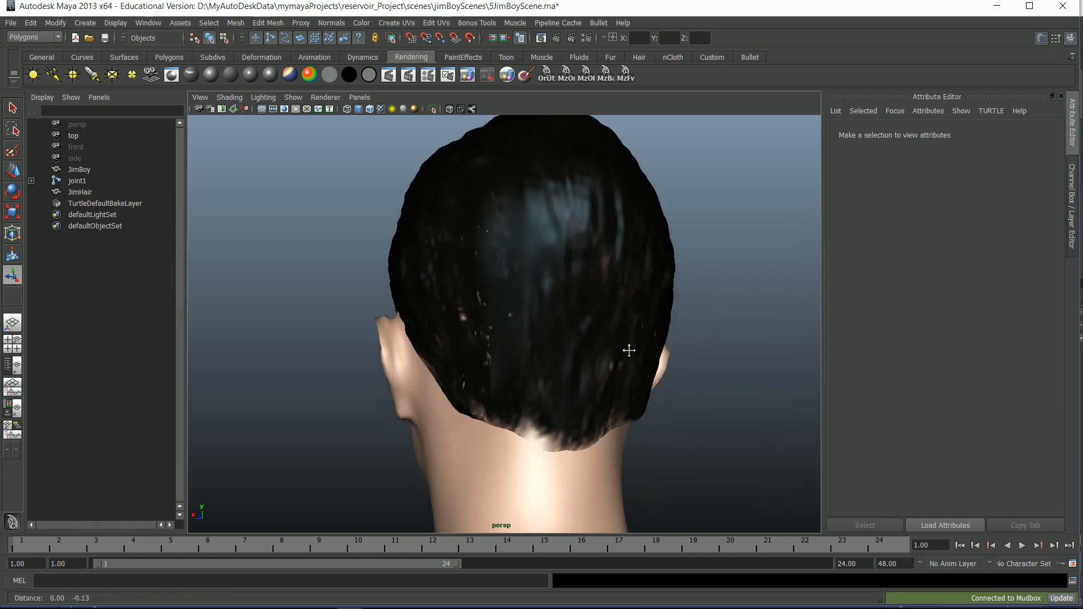
pyautogui.scroll(5, 629, 350)
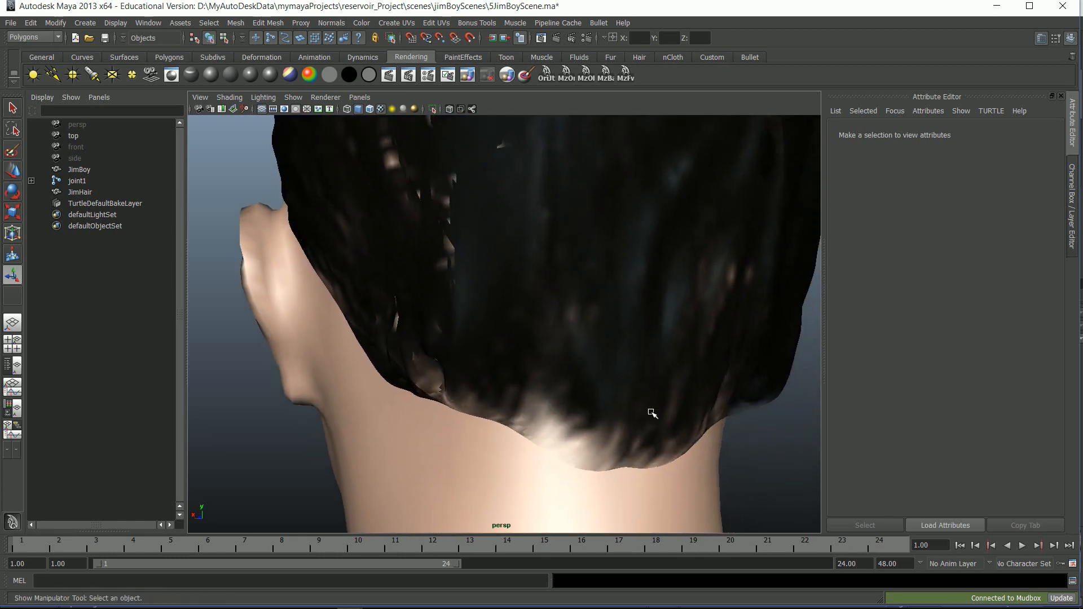
pyautogui.scroll(-5, 653, 414)
pyautogui.keyDown('alt'); pyautogui.moveTo(653, 413); pyautogui.dragTo(584, 377); pyautogui.keyUp('alt')
pyautogui.scroll(-3, 609, 423)
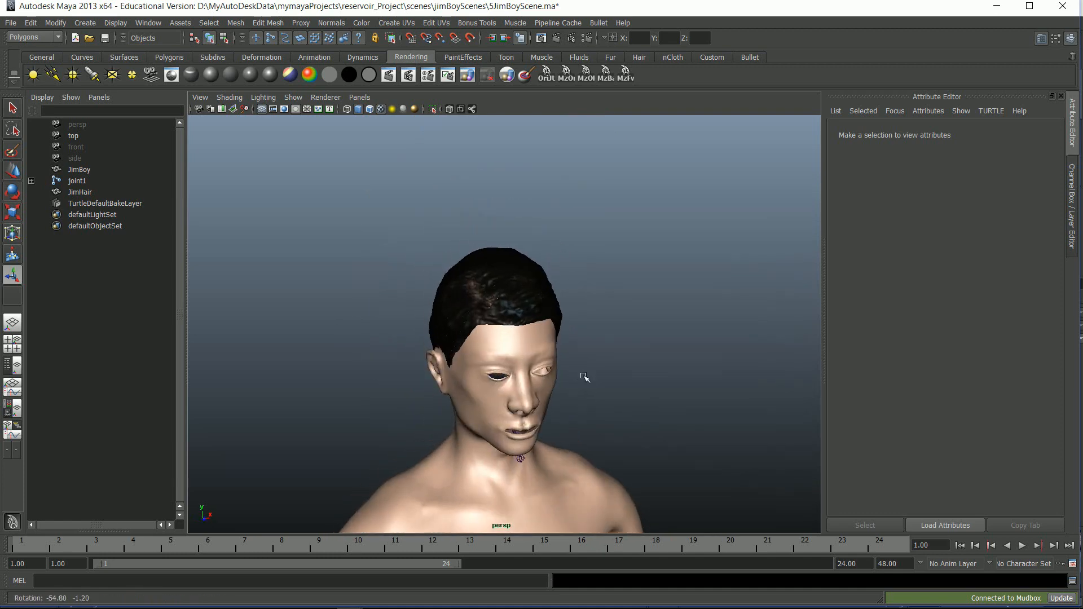
# Render a close side view of the textured hair with mental ray and reposition the Render View to show it
pyautogui.keyDown('alt'); pyautogui.moveTo(543, 295); pyautogui.dragTo(628, 282); pyautogui.keyUp('alt')
pyautogui.scroll(3, 564, 321)
pyautogui.keyDown('alt'); pyautogui.moveTo(564, 321); pyautogui.dragTo(496, 355); pyautogui.keyUp('alt')
pyautogui.scroll(3, 538, 353)
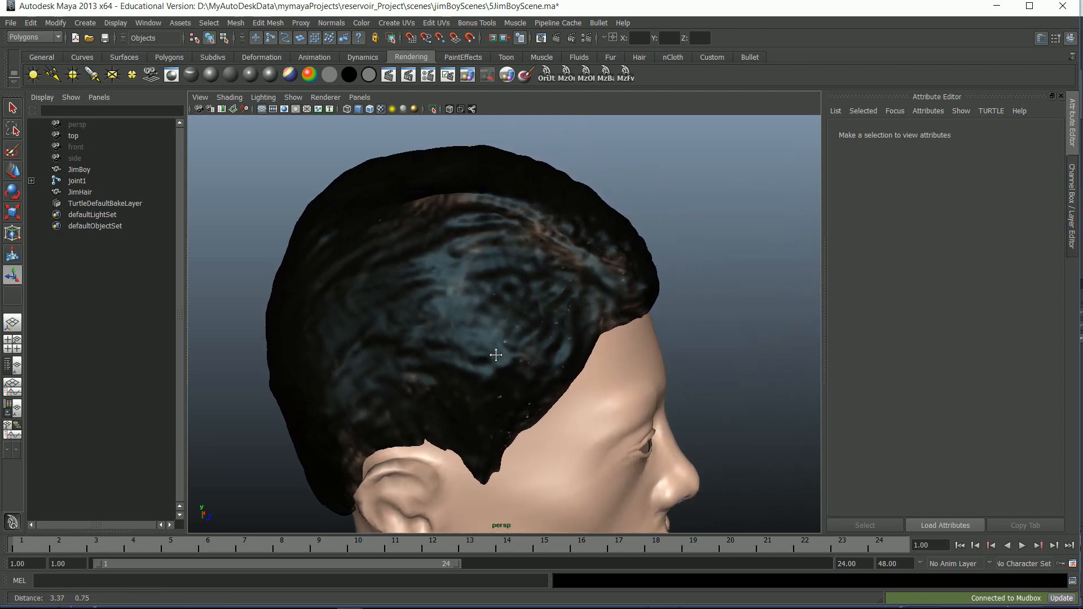
pyautogui.click(389, 77)
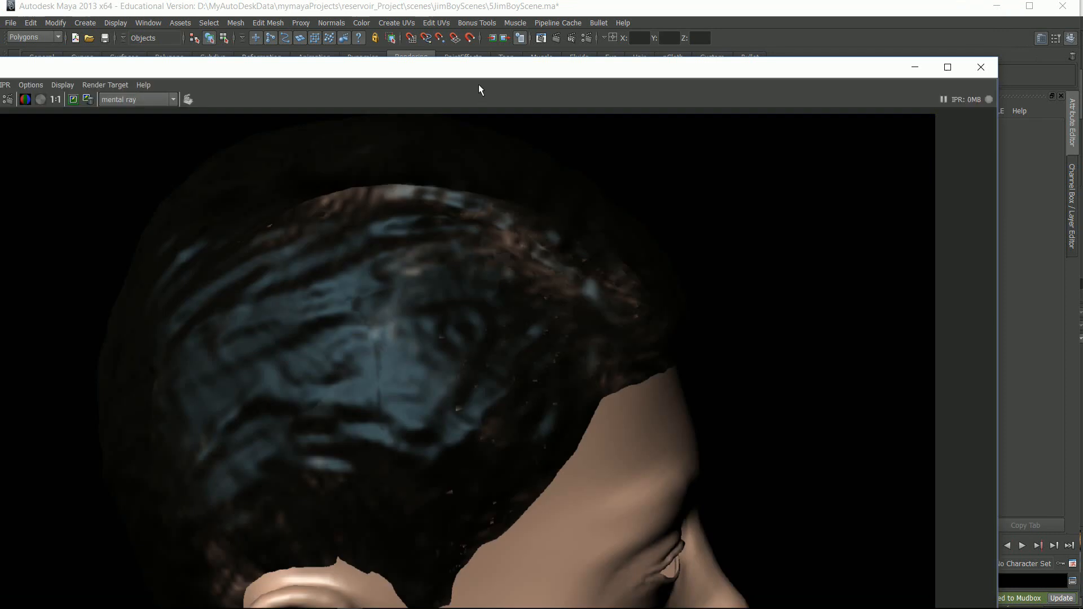
pyautogui.moveTo(485, 75); pyautogui.dragTo(522, 19)
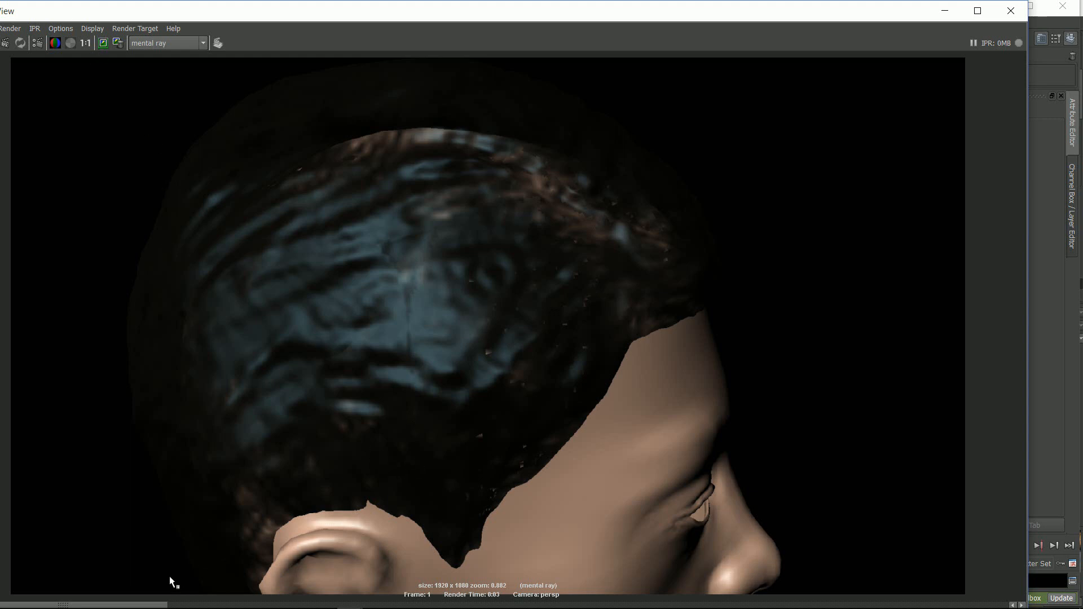
# Browse the earlier stored renders in the Render View to compare them, and close the Render View
pyautogui.moveTo(134, 604); pyautogui.dragTo(289, 608)
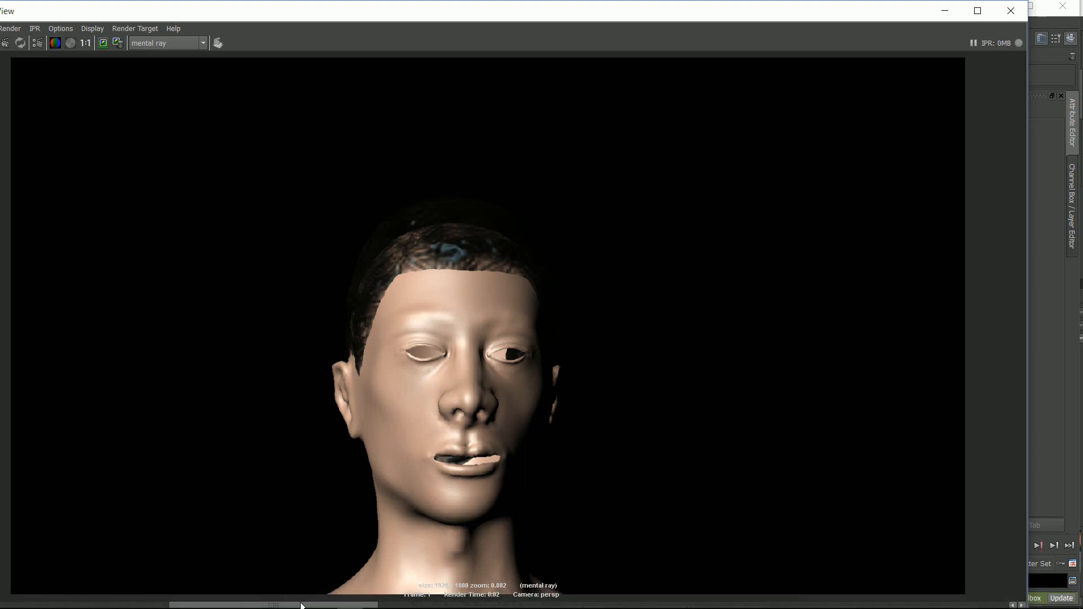
pyautogui.click(396, 605)
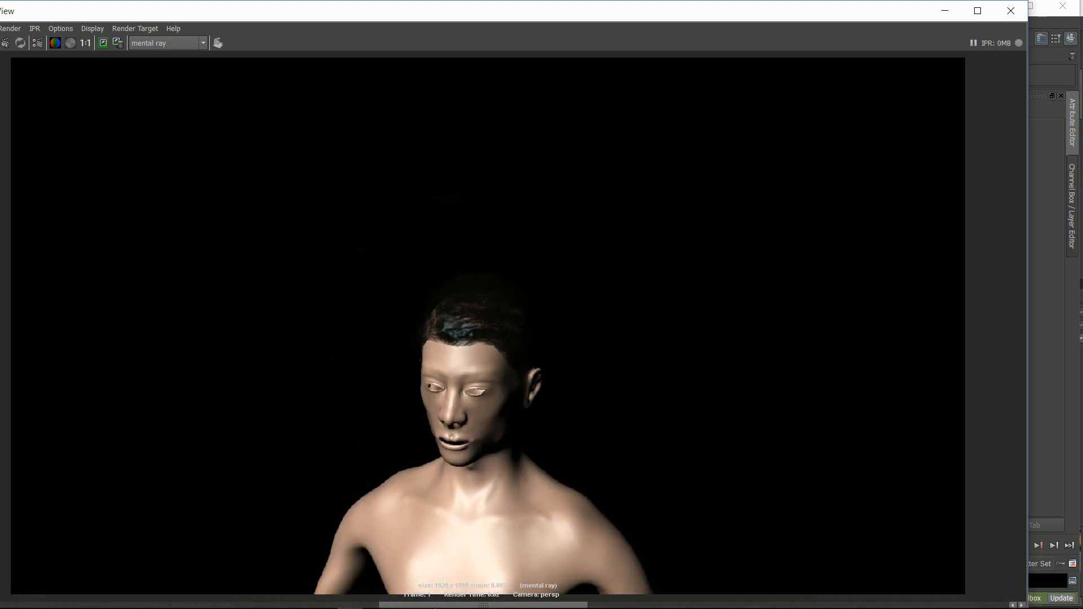
pyautogui.click(201, 604)
pyautogui.click(176, 603)
pyautogui.click(1011, 11)
# Render a close front view of the textured hair and forehead with mental ray and close the Render View
pyautogui.keyDown('alt'); pyautogui.moveTo(621, 382); pyautogui.dragTo(429, 383); pyautogui.keyUp('alt')
pyautogui.keyDown('alt'); pyautogui.moveTo(425, 244); pyautogui.dragTo(441, 246); pyautogui.keyUp('alt')
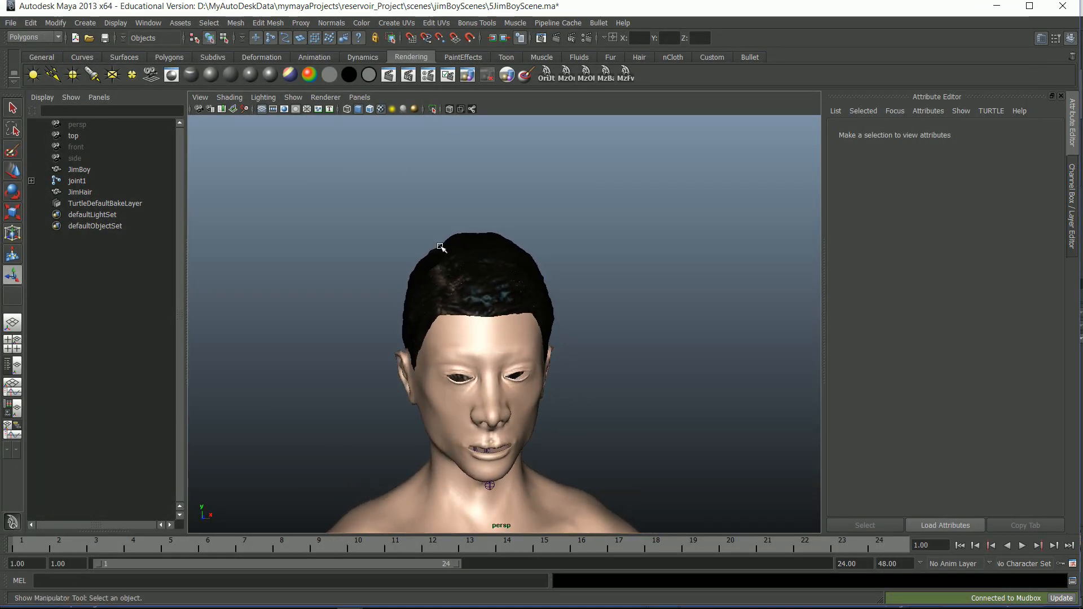
pyautogui.scroll(3, 440, 246)
pyautogui.scroll(2, 417, 251)
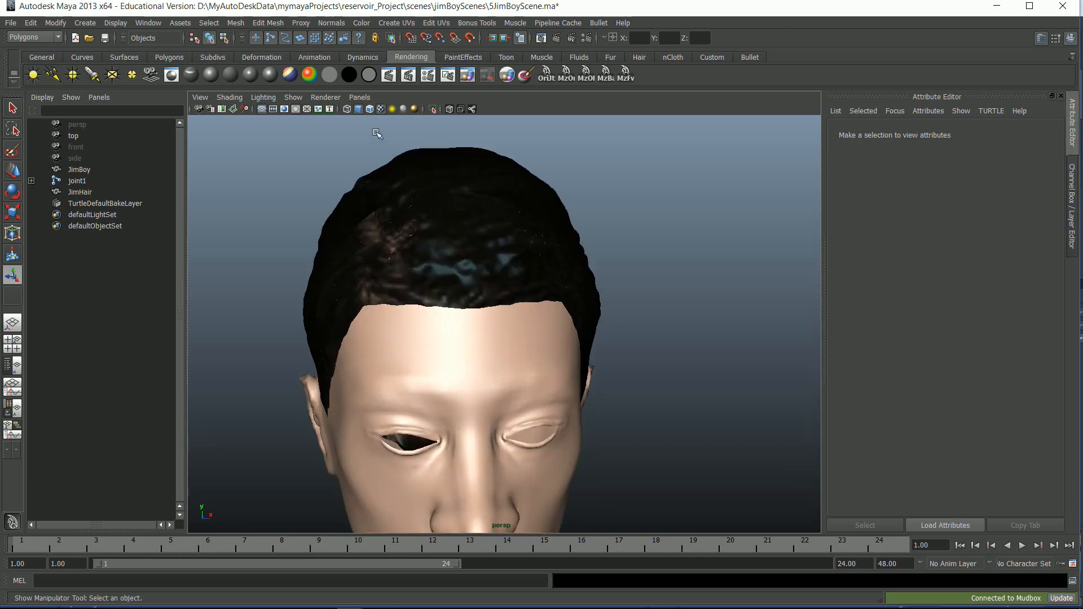
pyautogui.click(389, 75)
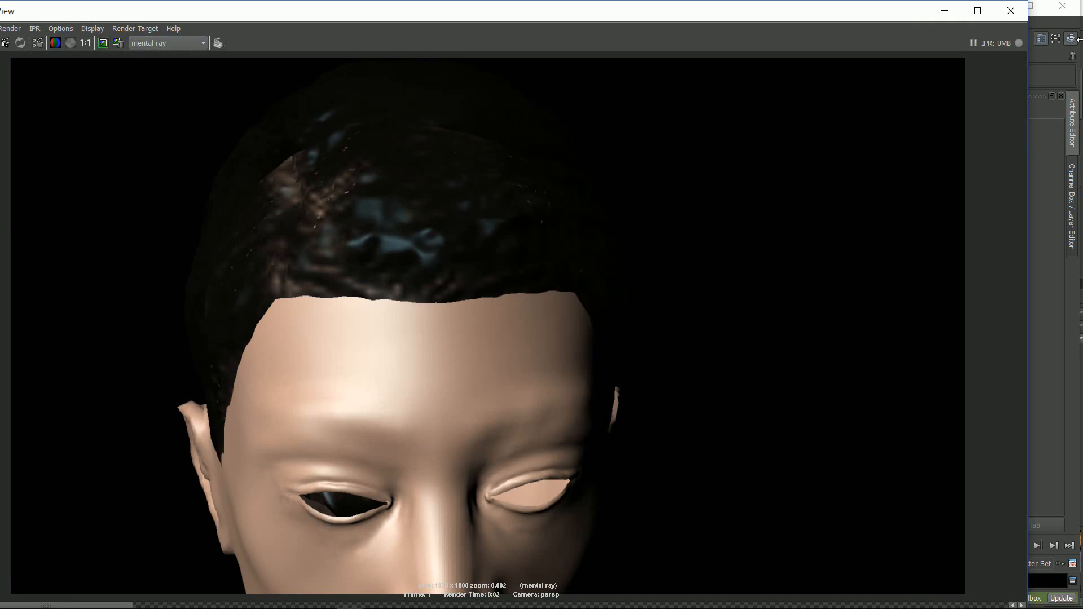
pyautogui.click(1011, 10)
# Render the back of the head with mental ray to test the hair texture, and close the Render View
pyautogui.moveTo(602, 349); pyautogui.dragTo(466, 347)
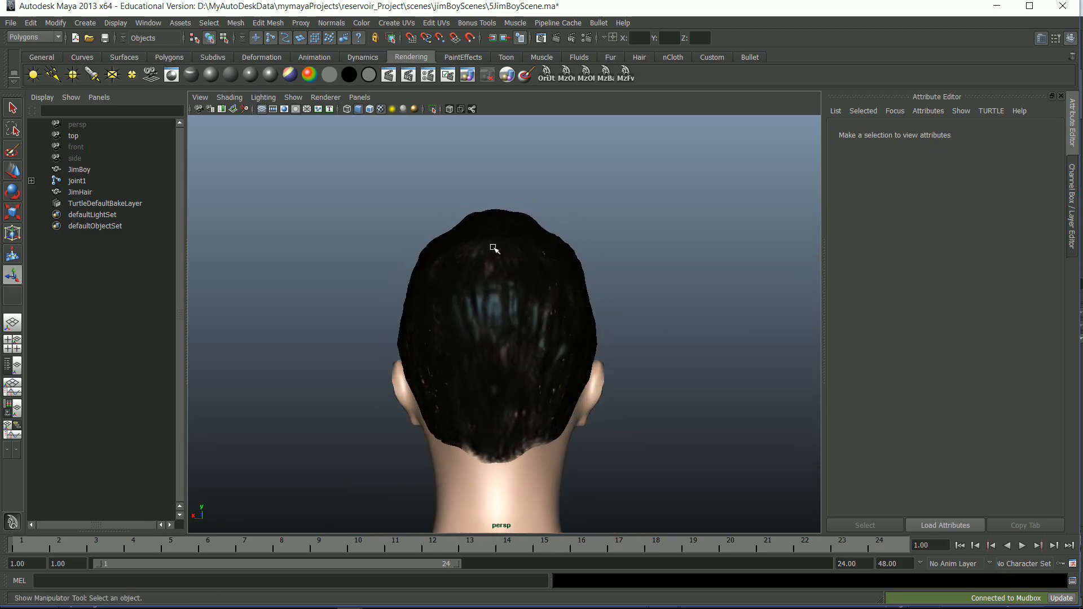
pyautogui.click(432, 109)
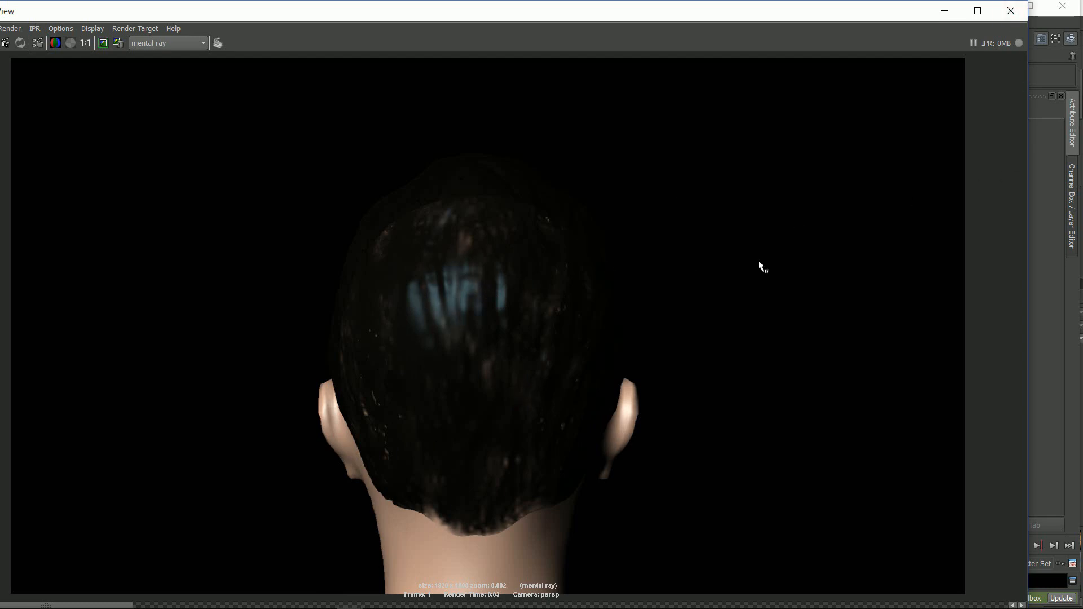
pyautogui.click(1011, 10)
# Render the head in side profile, facing left, with mental ray to test the hair texture around the ear
pyautogui.keyDown('alt'); pyautogui.moveTo(490, 387); pyautogui.dragTo(661, 375); pyautogui.keyUp('alt')
pyautogui.keyDown('alt'); pyautogui.moveTo(594, 357); pyautogui.dragTo(533, 383, button='middle'); pyautogui.keyUp('alt')
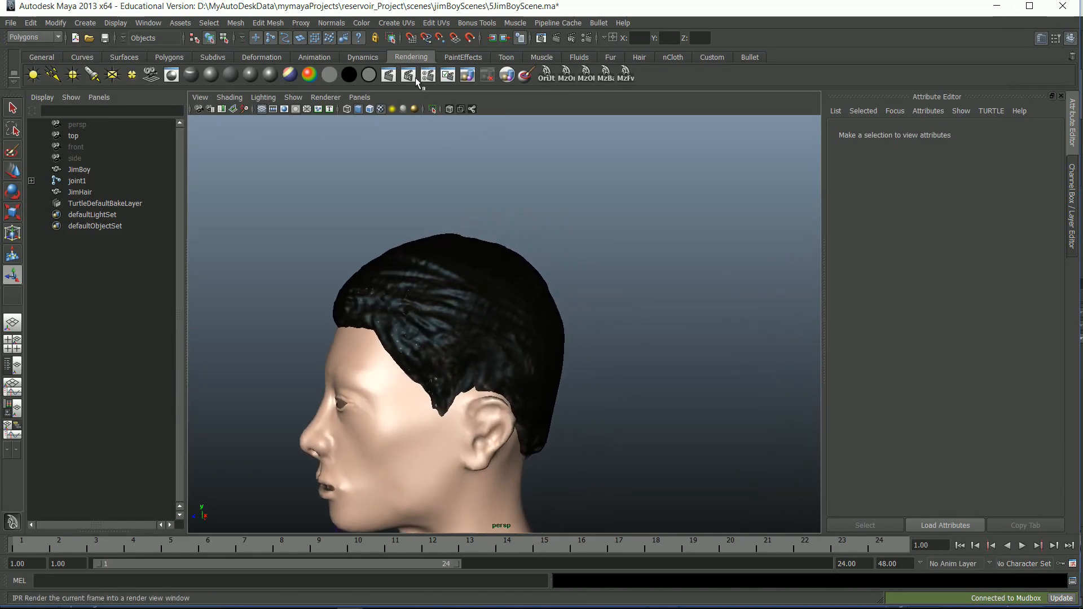
pyautogui.click(388, 74)
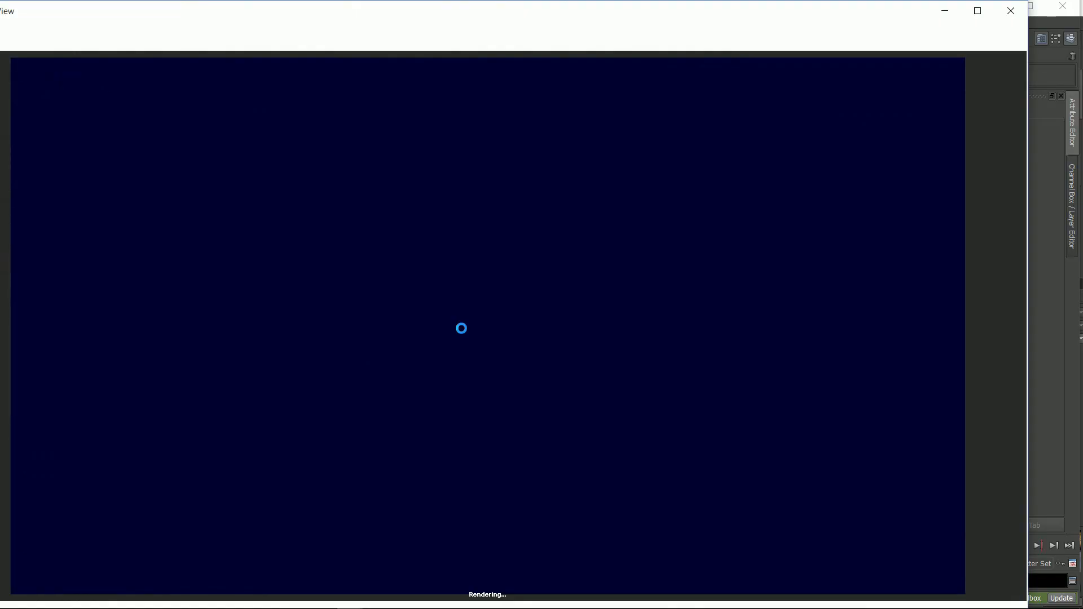